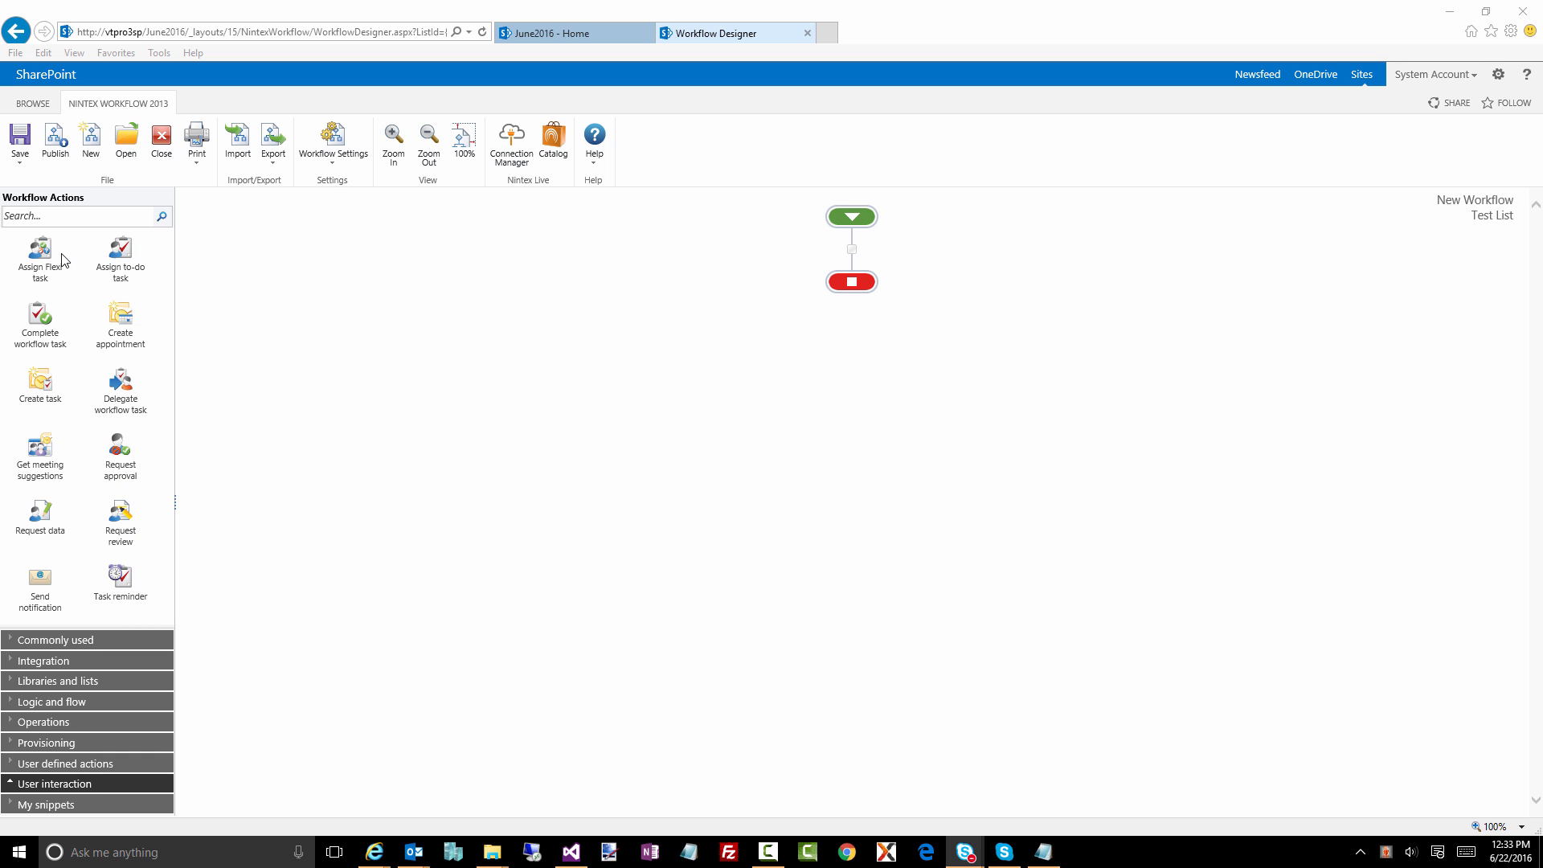
Add an Assign Flexi task action between the workflow's start and end points and open its configuration.
drag(37, 257, 856, 259)
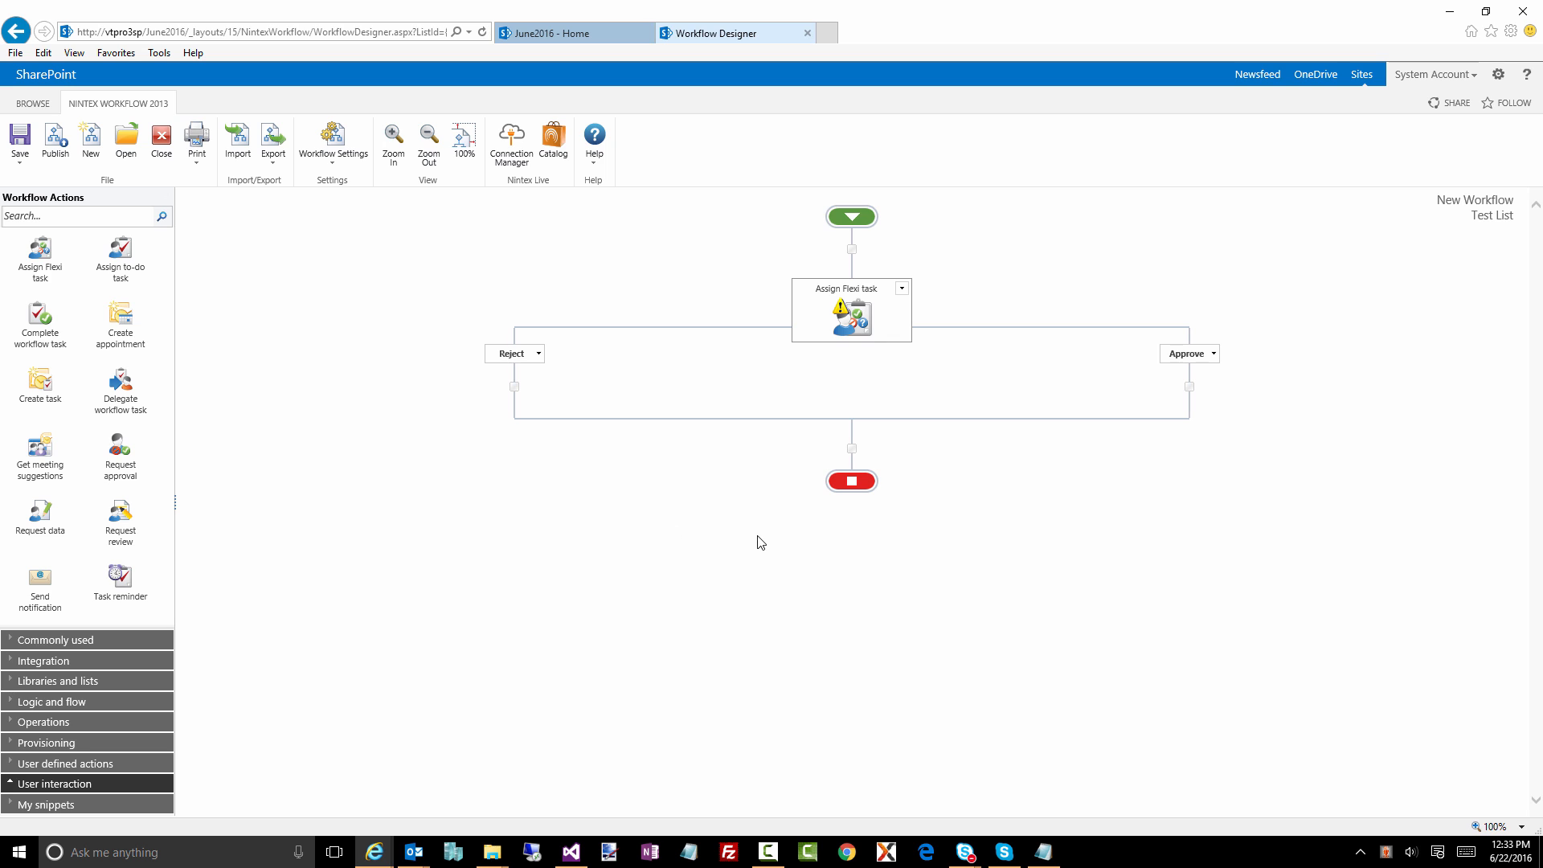
double_click(857, 319)
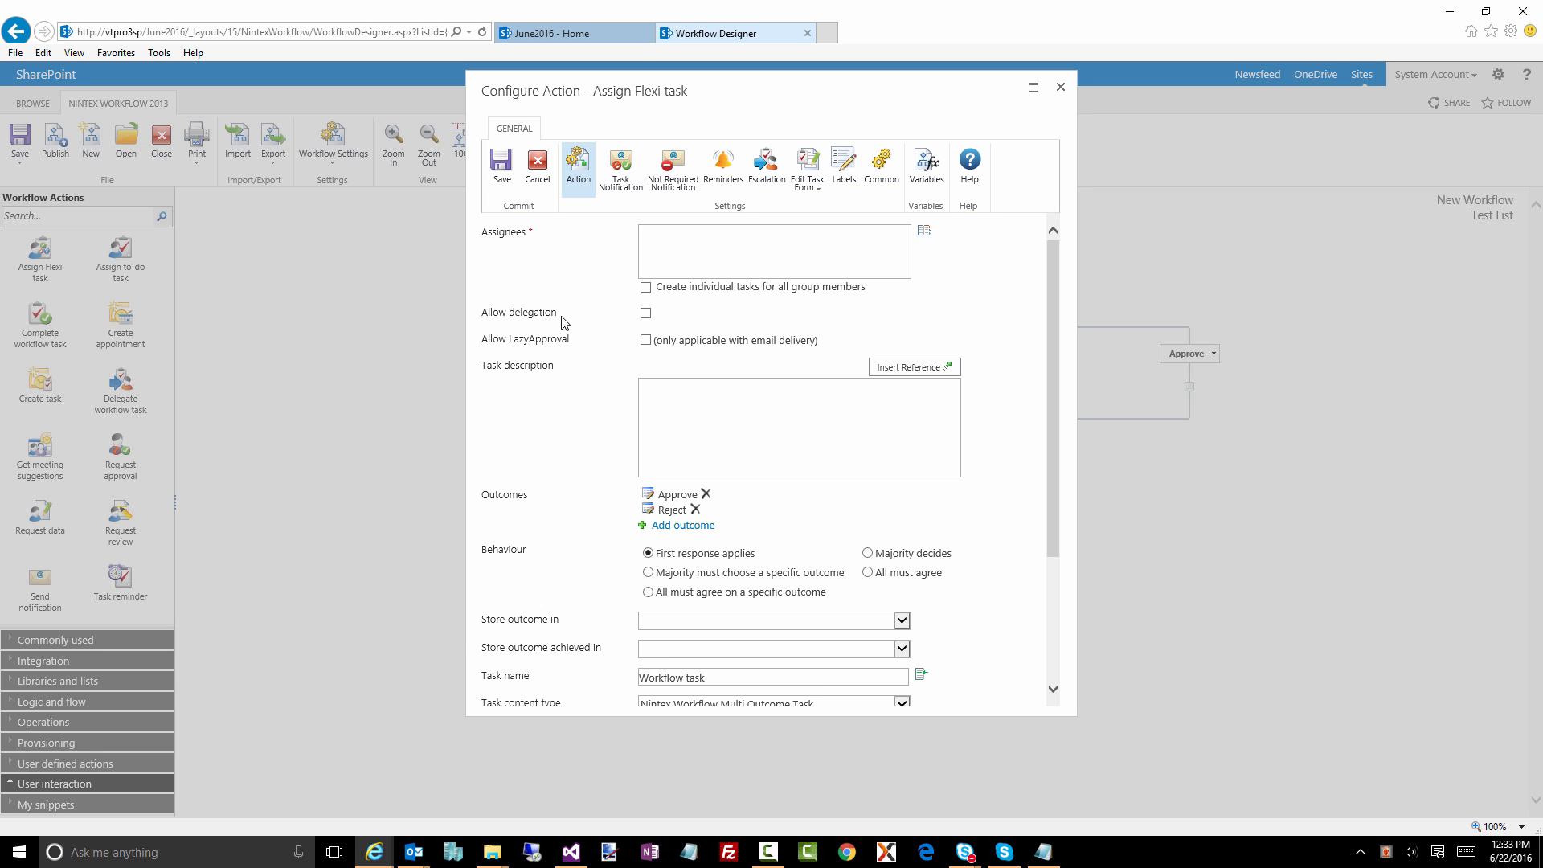
drag(571, 340, 506, 344)
Add an outcome named More Info to the Flexi task and save the action's configuration.
click(683, 525)
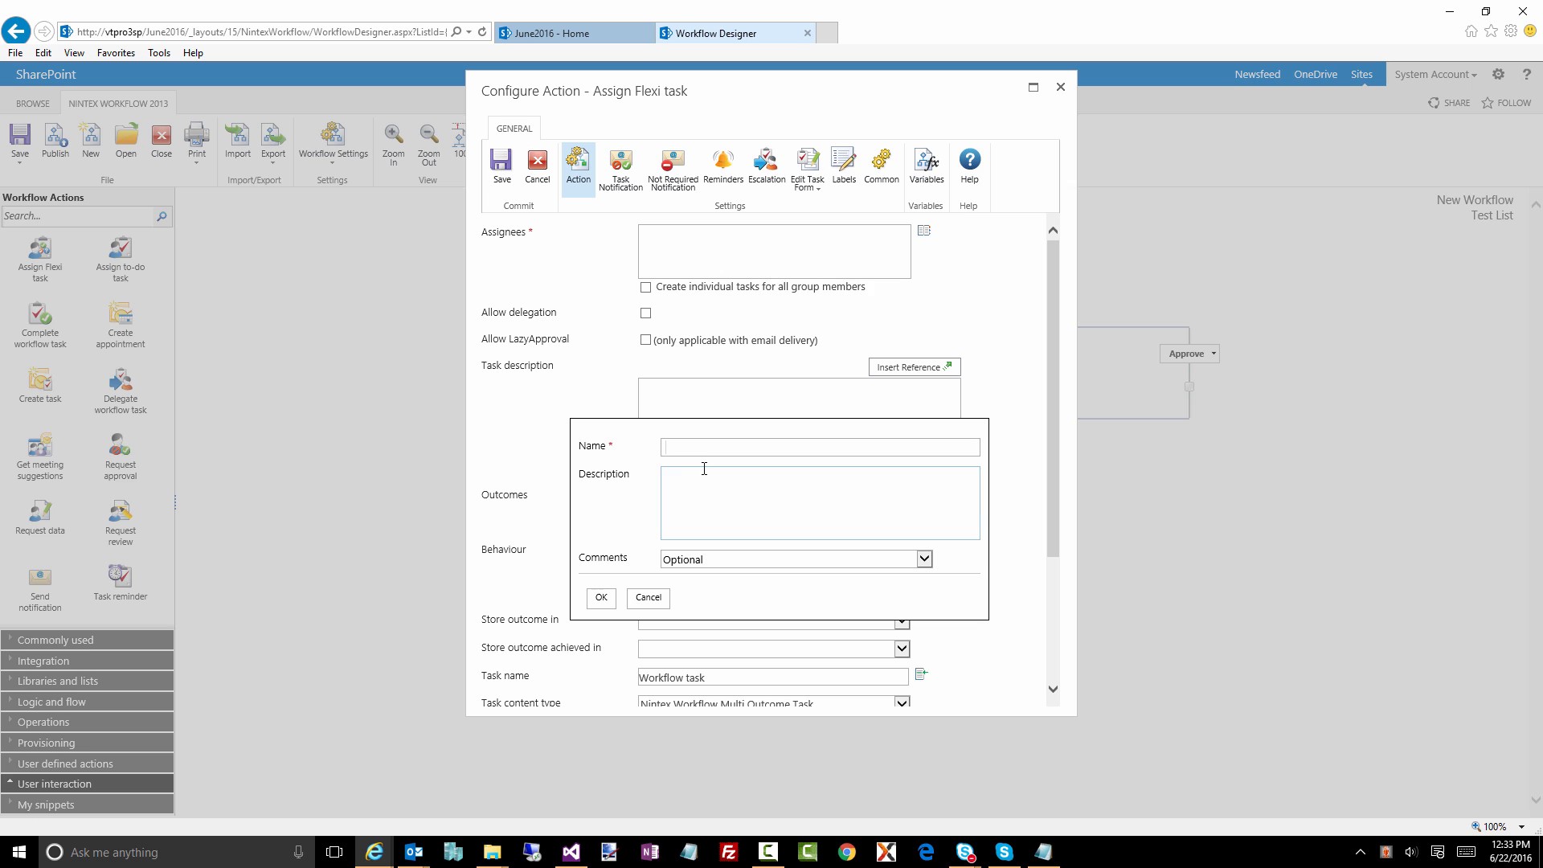
text(More Info)
click(600, 599)
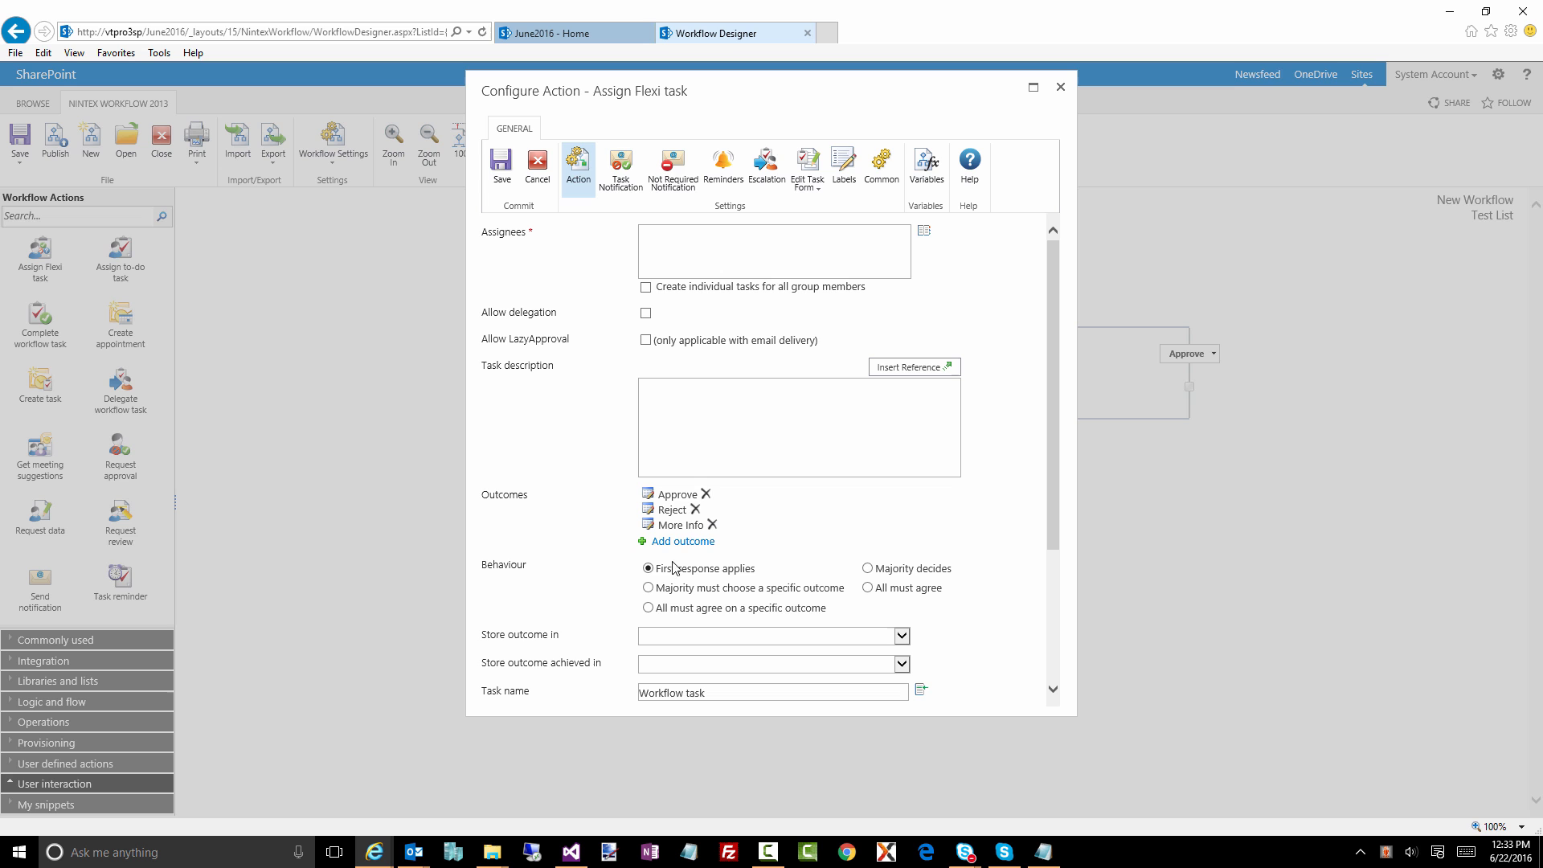
click(502, 165)
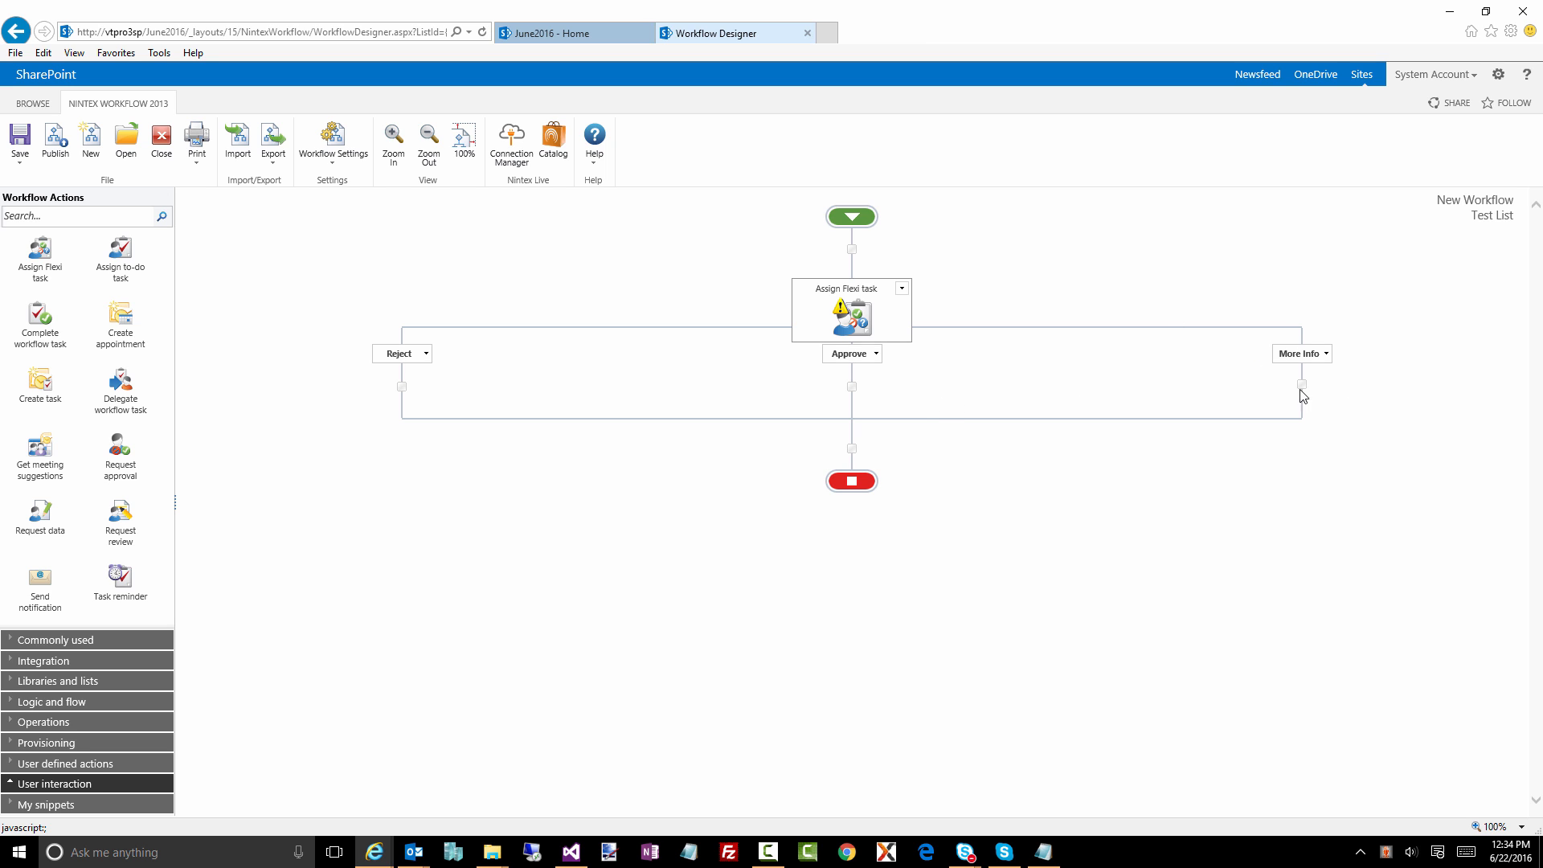
Reopen the Flexi task configuration, try the All must agree on a specific outcome behaviour, and restore First response applies.
double_click(856, 325)
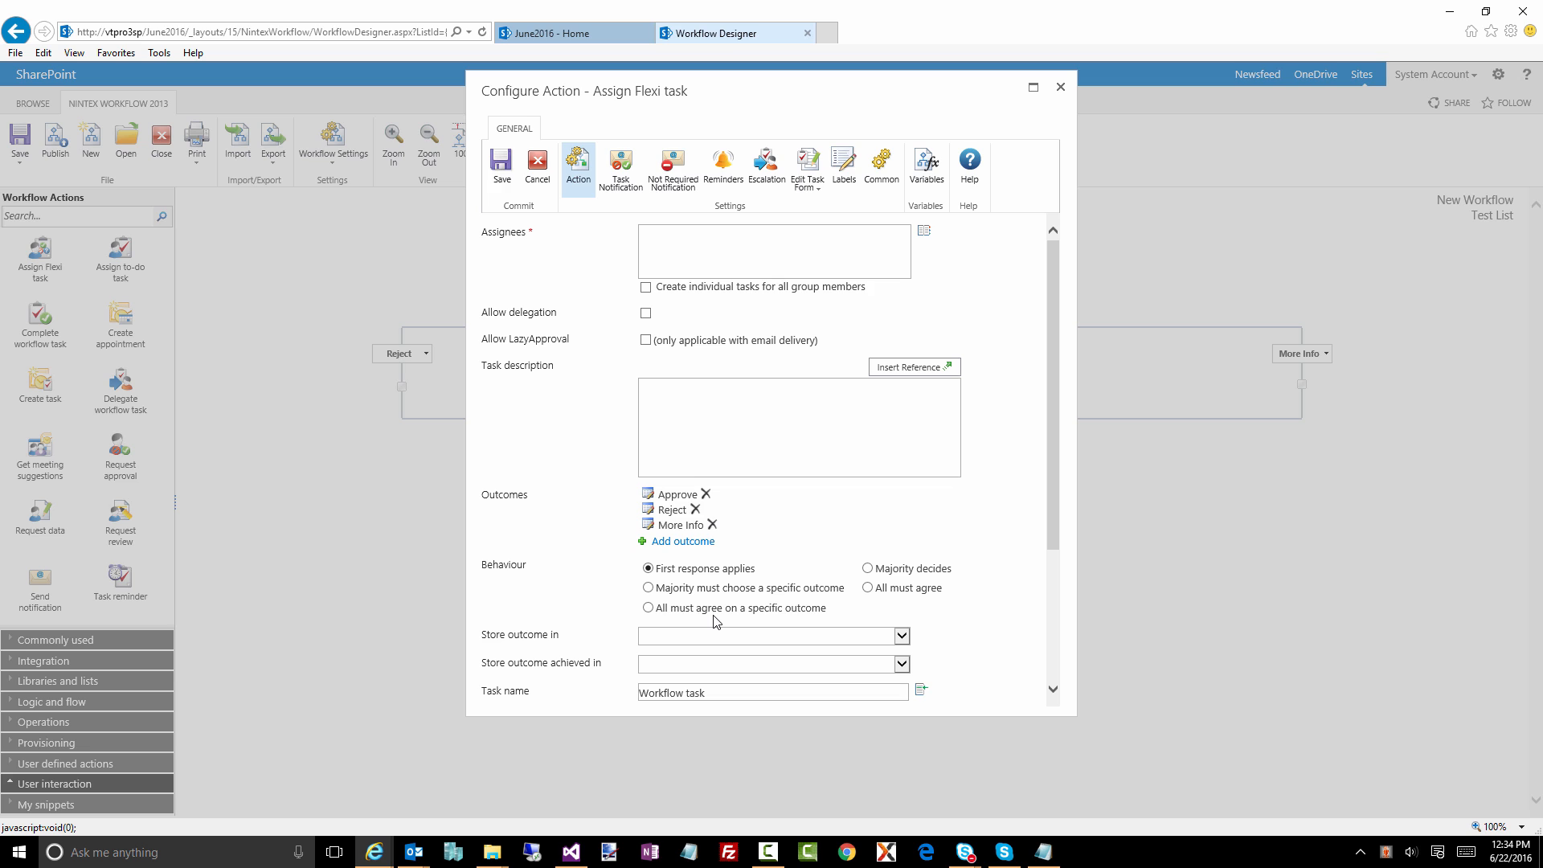
click(806, 612)
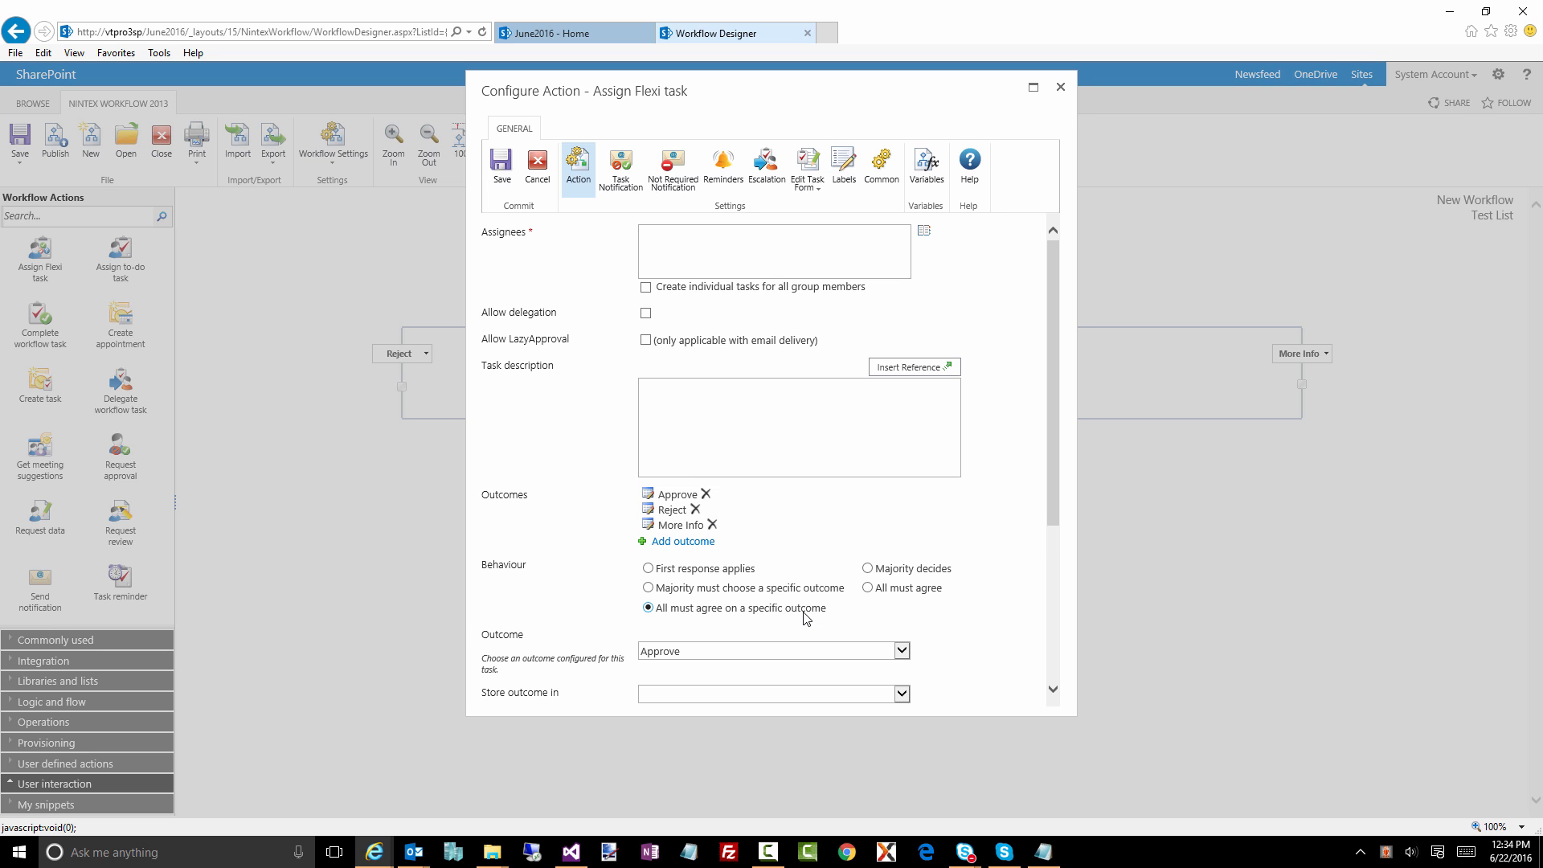
click(684, 652)
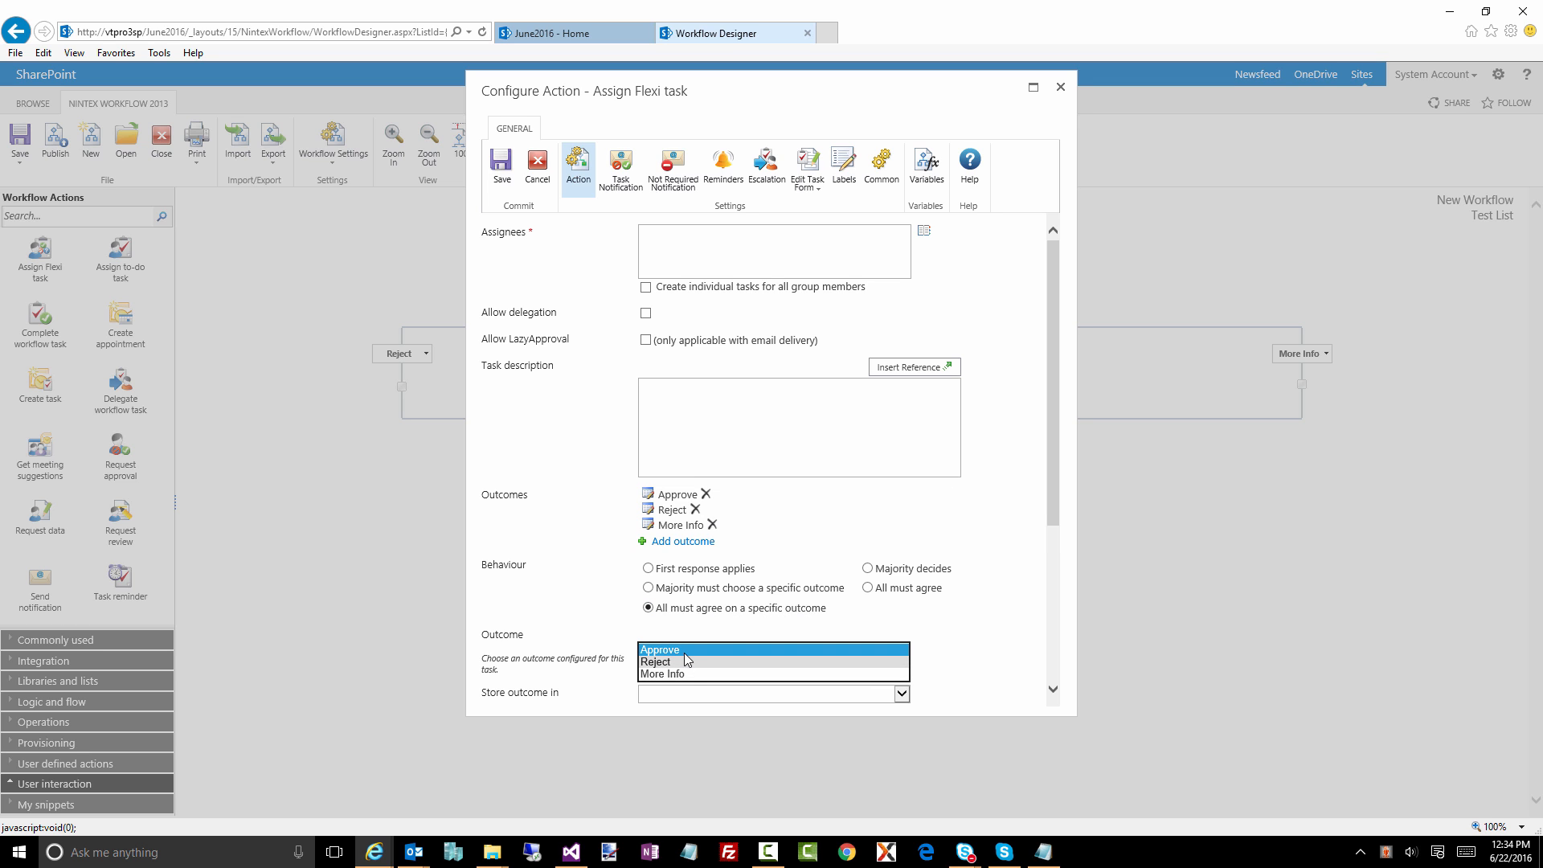
click(648, 569)
Review the Flexi task's remaining action settings, including its Advanced Options.
scroll(515, 466, down, 3)
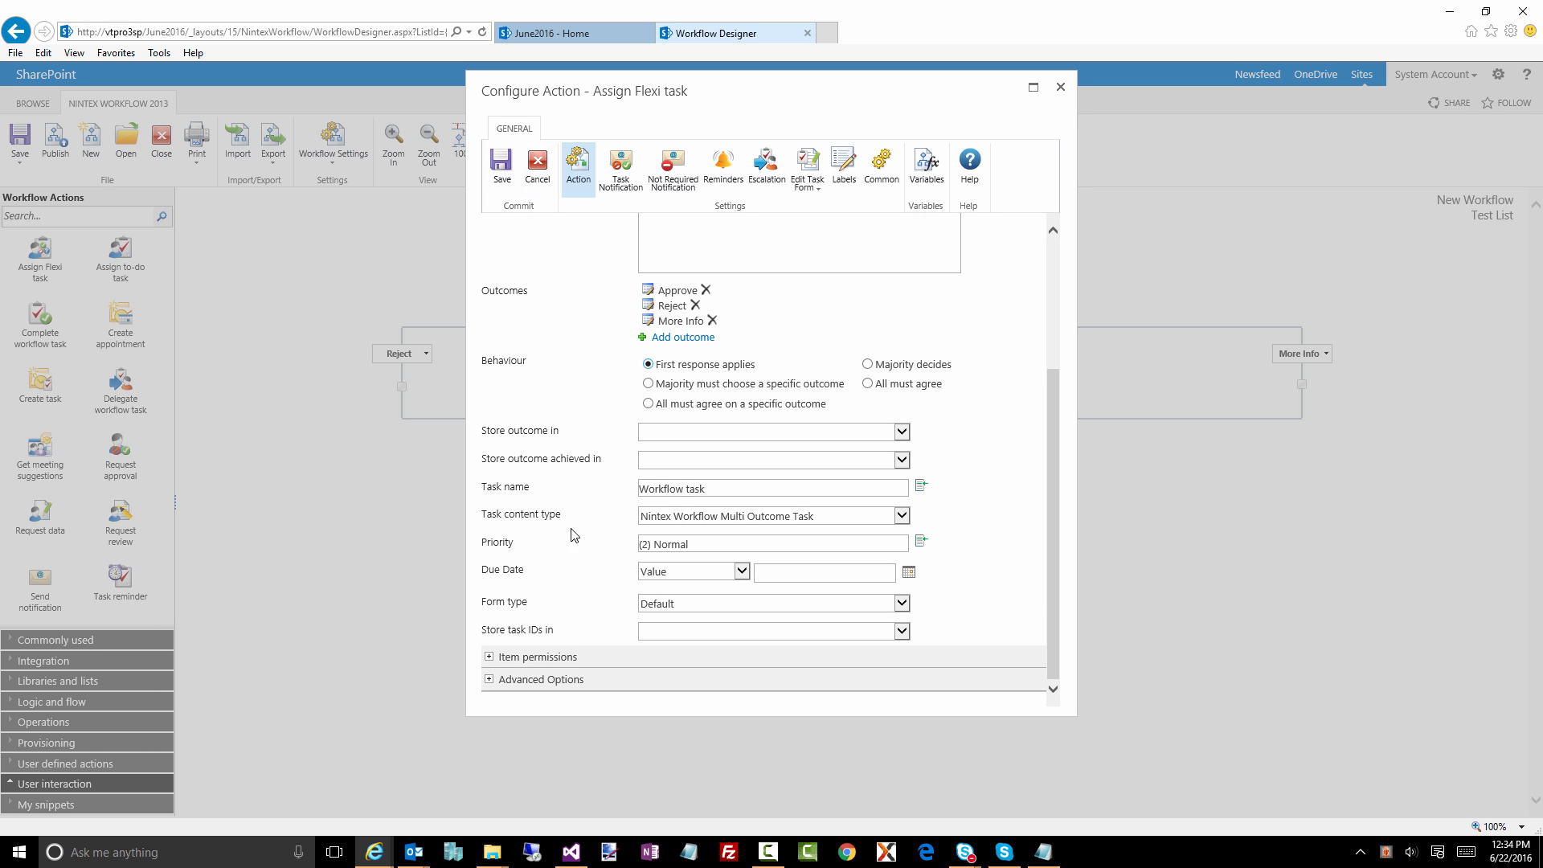
click(541, 678)
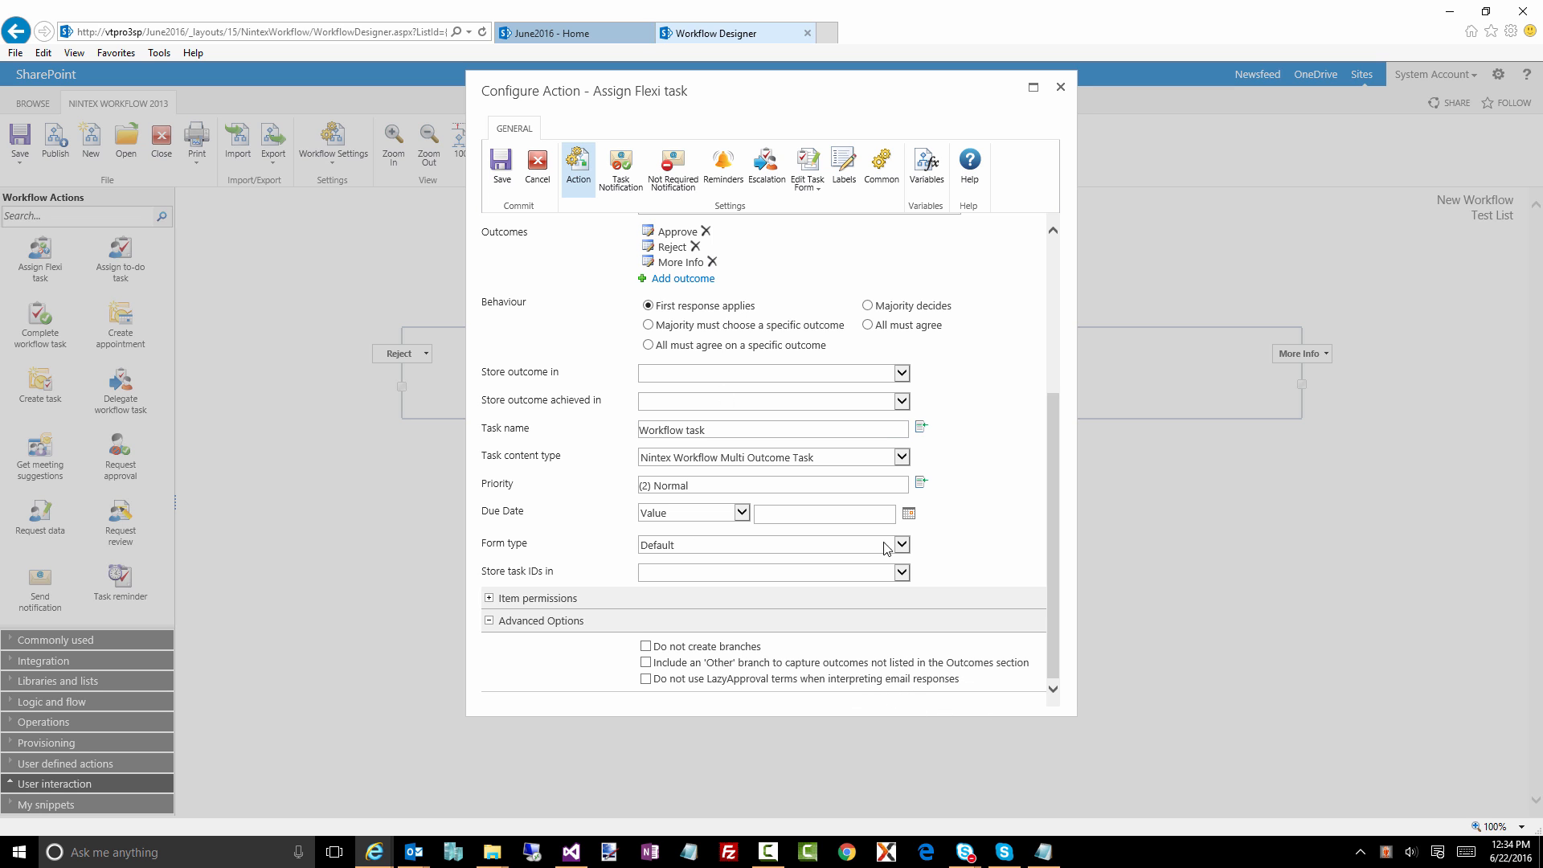
scroll(924, 599, up, 2)
scroll(924, 599, up, 1)
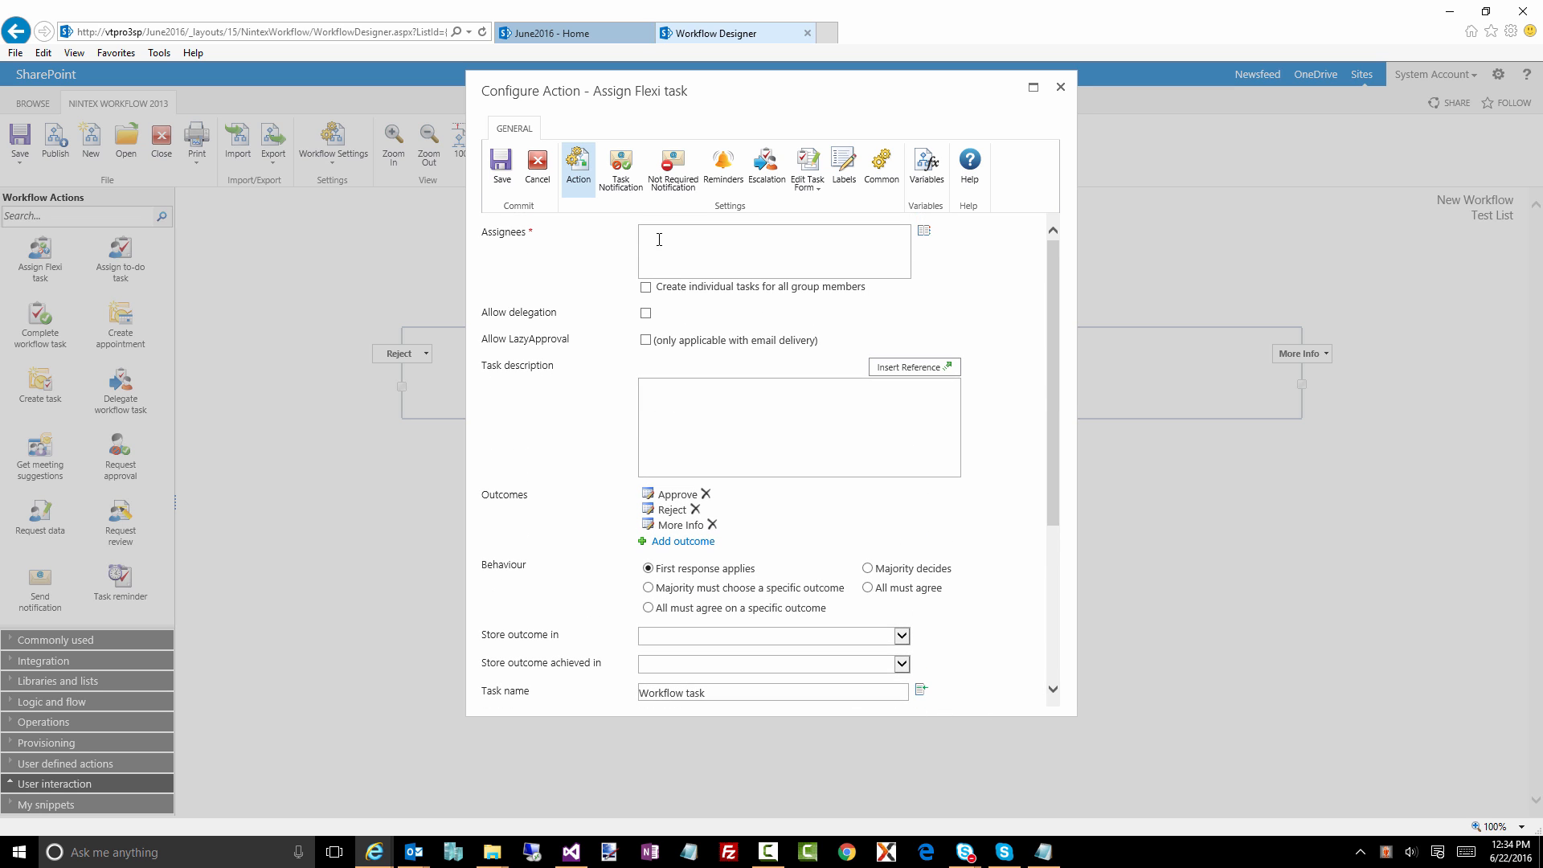
Review the Flexi task's notification and reminder settings.
click(617, 177)
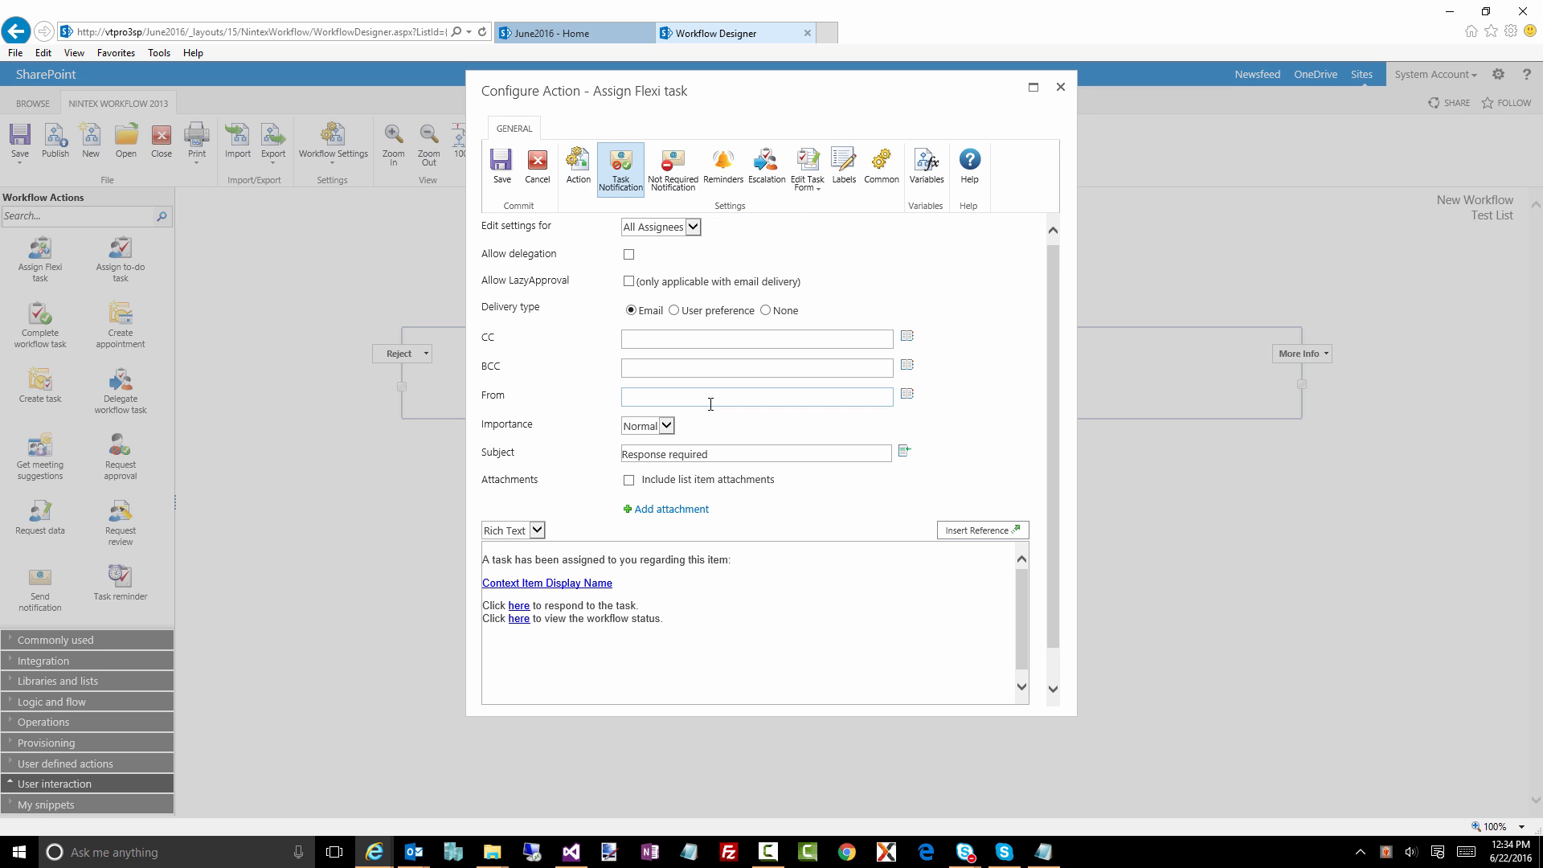
click(672, 193)
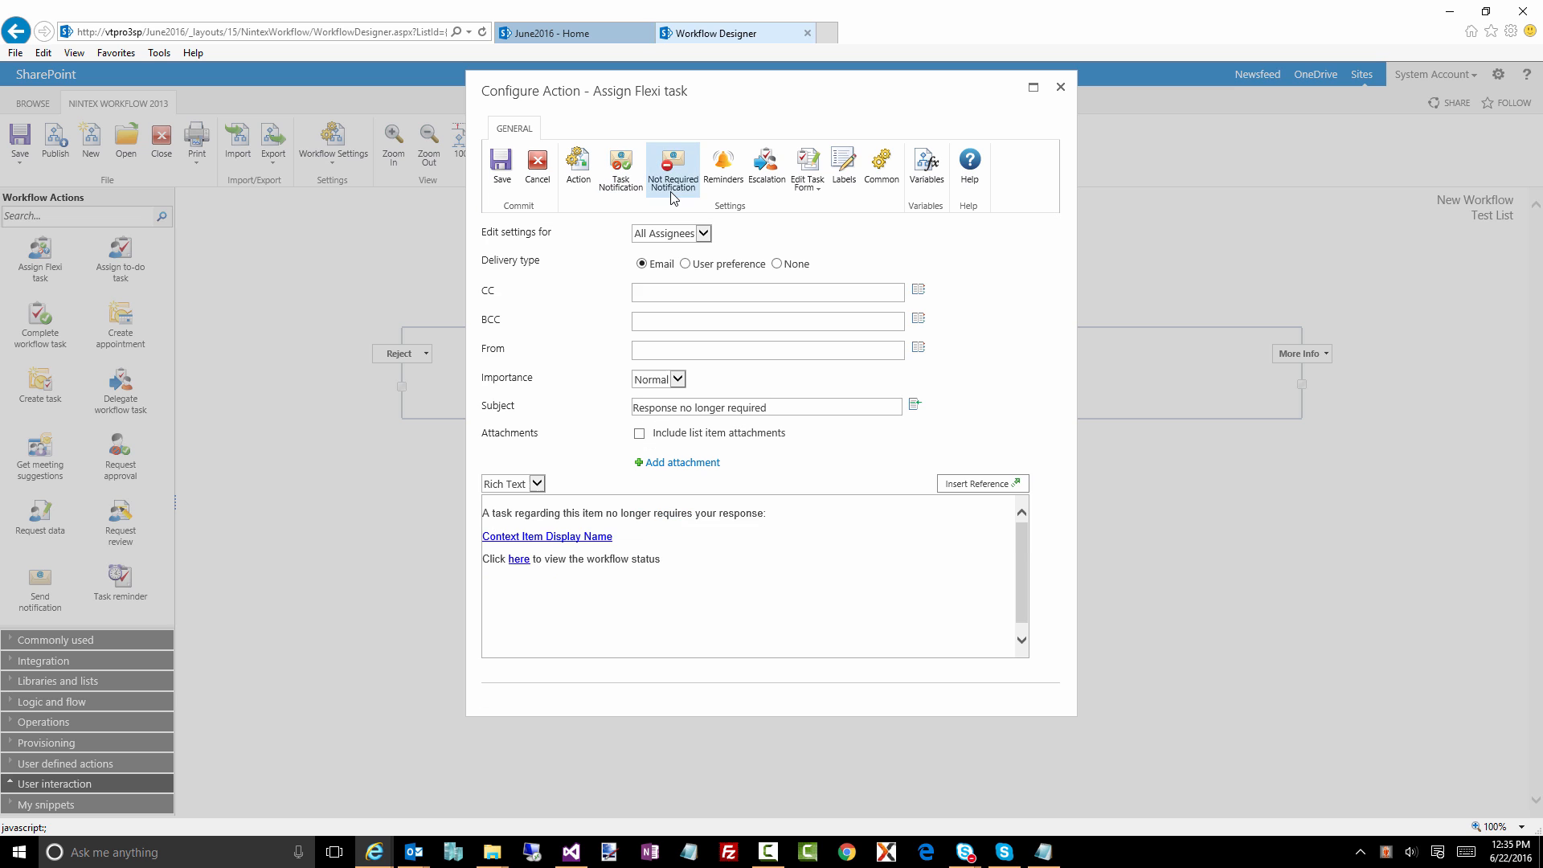
click(714, 187)
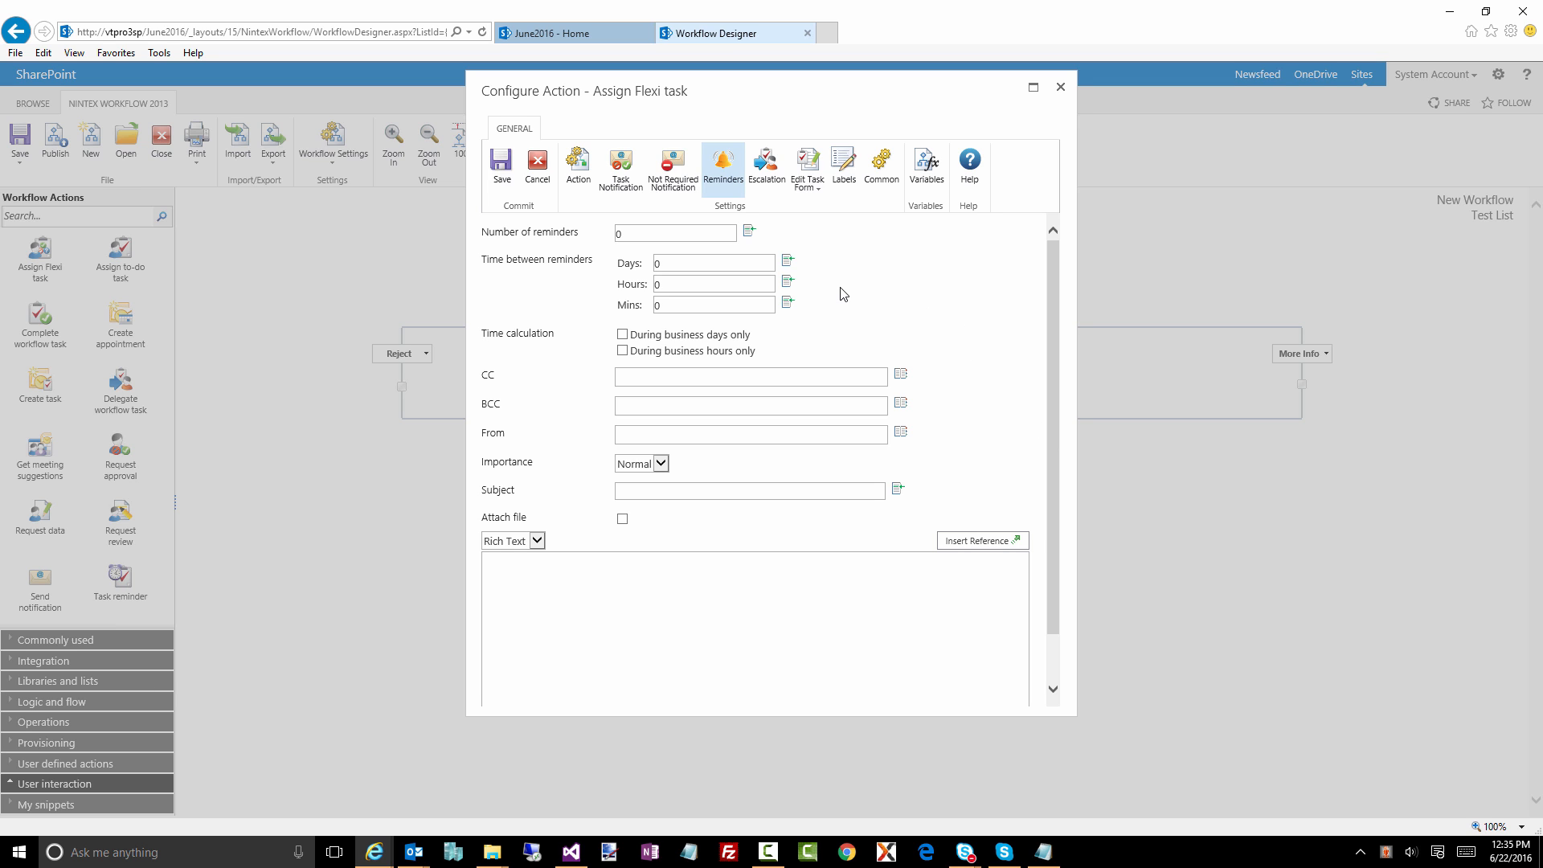
Try the Delegate task escalation type for the Flexi task, and switch to Complete task with the outcome Rejected.
click(763, 187)
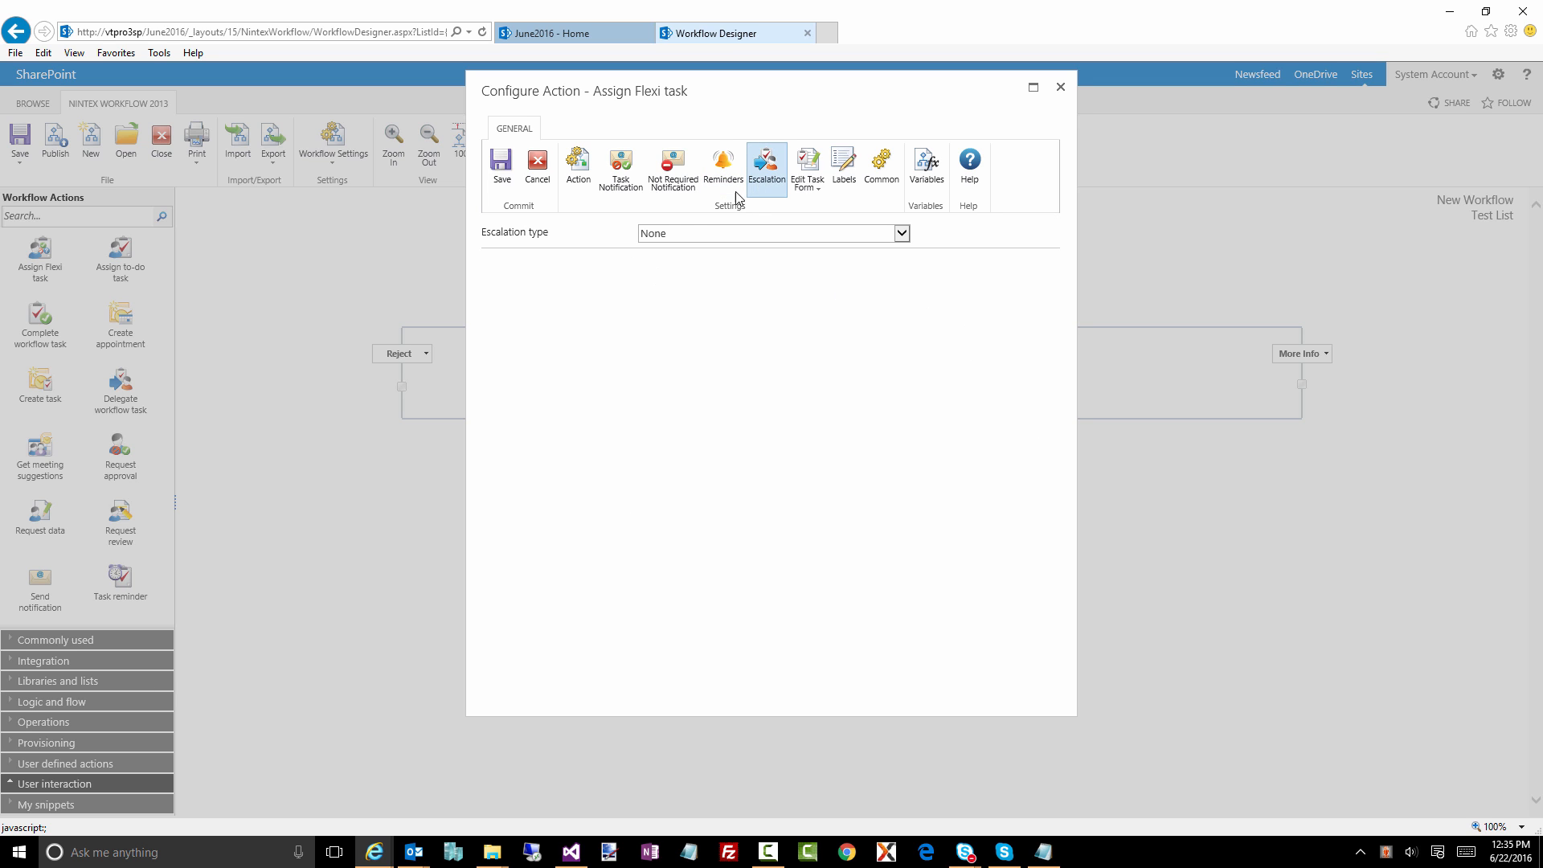
click(682, 234)
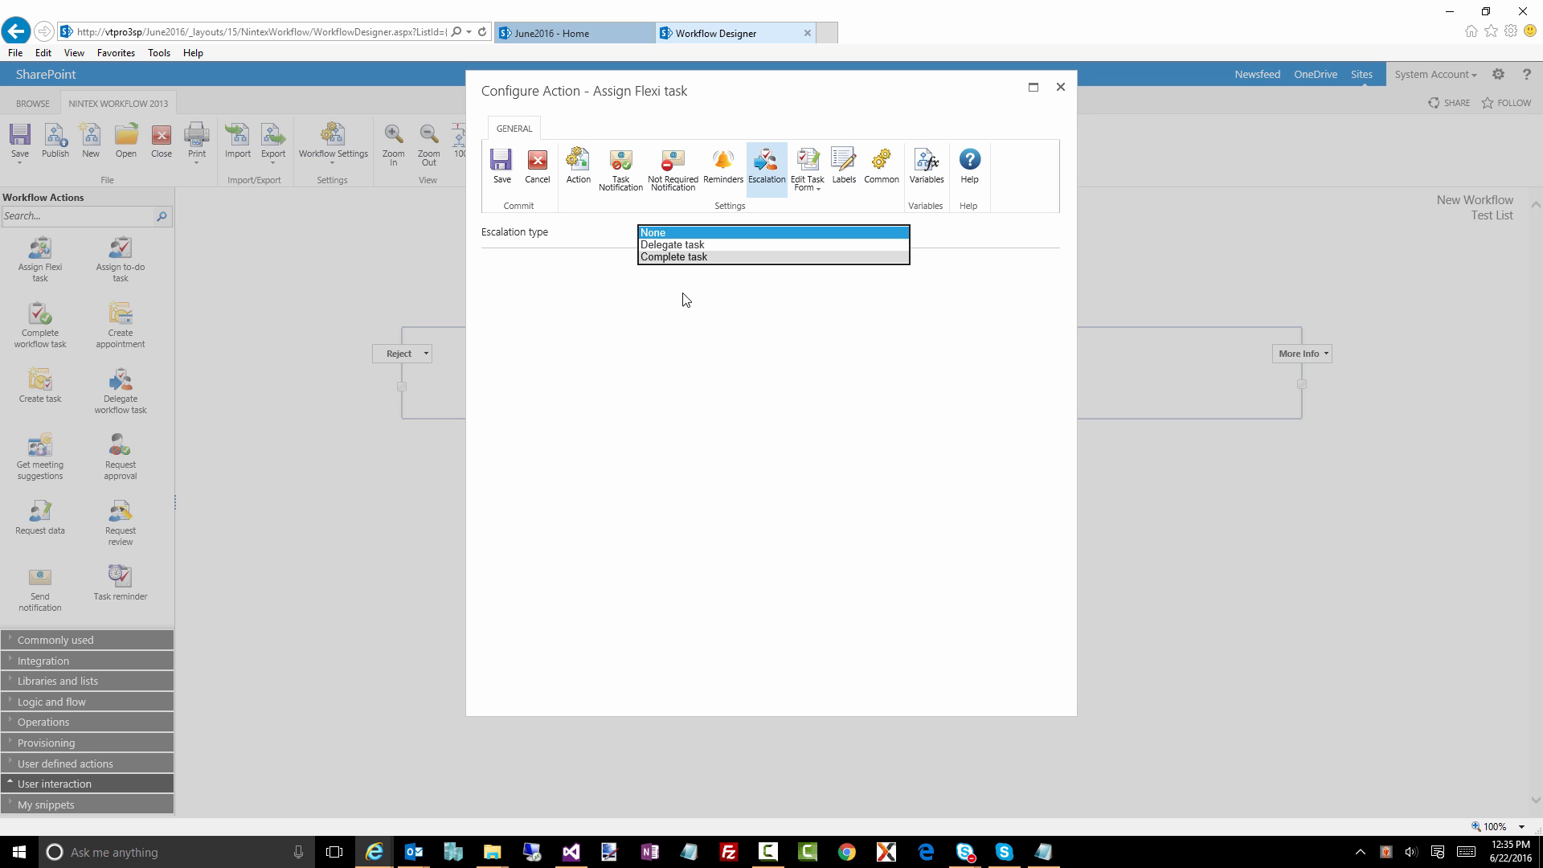
click(672, 245)
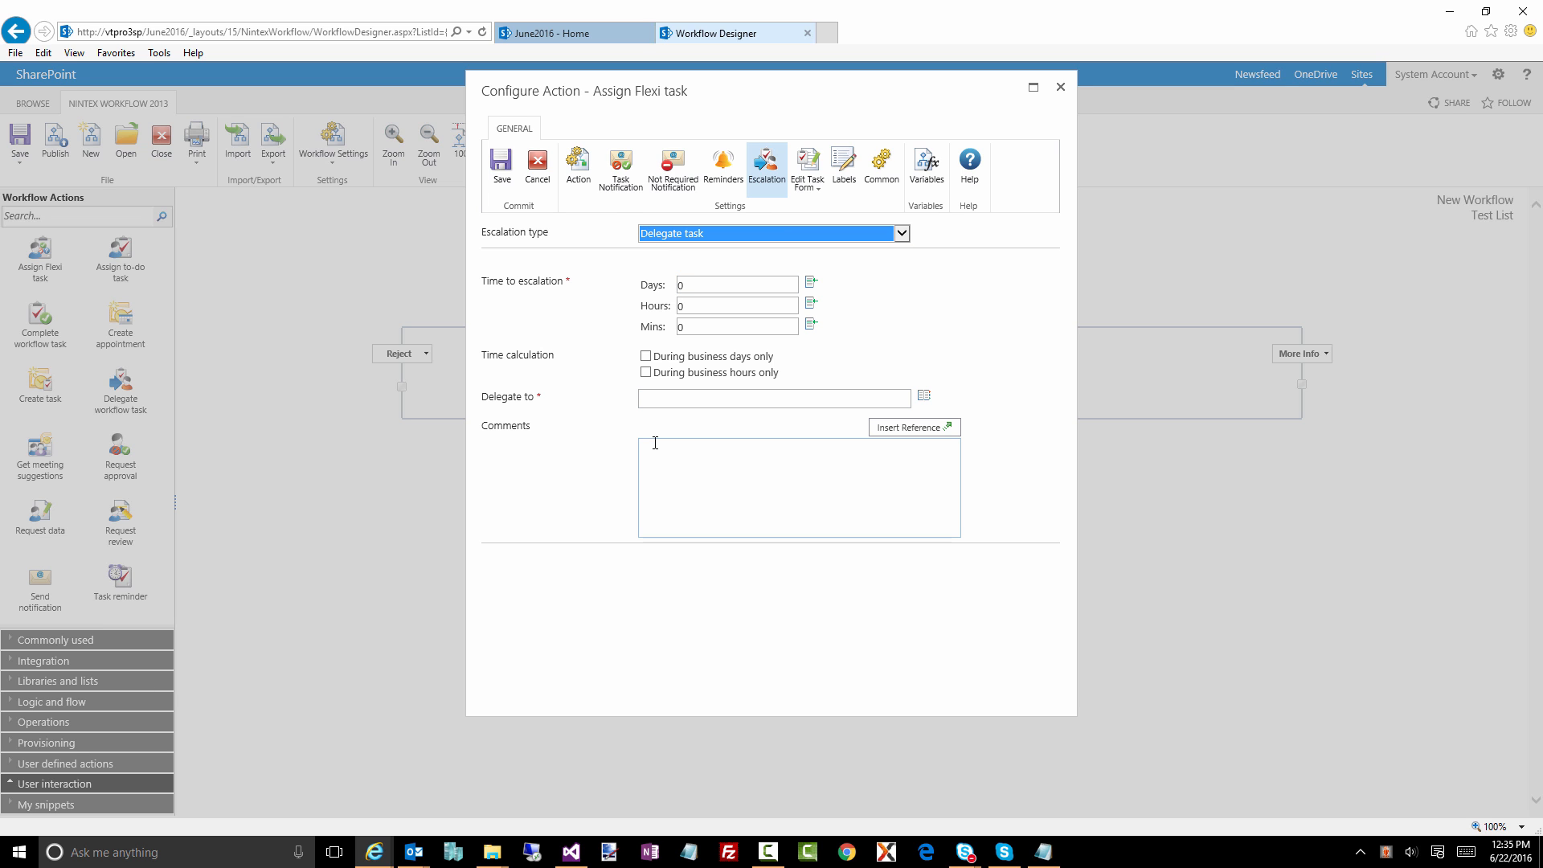
click(658, 233)
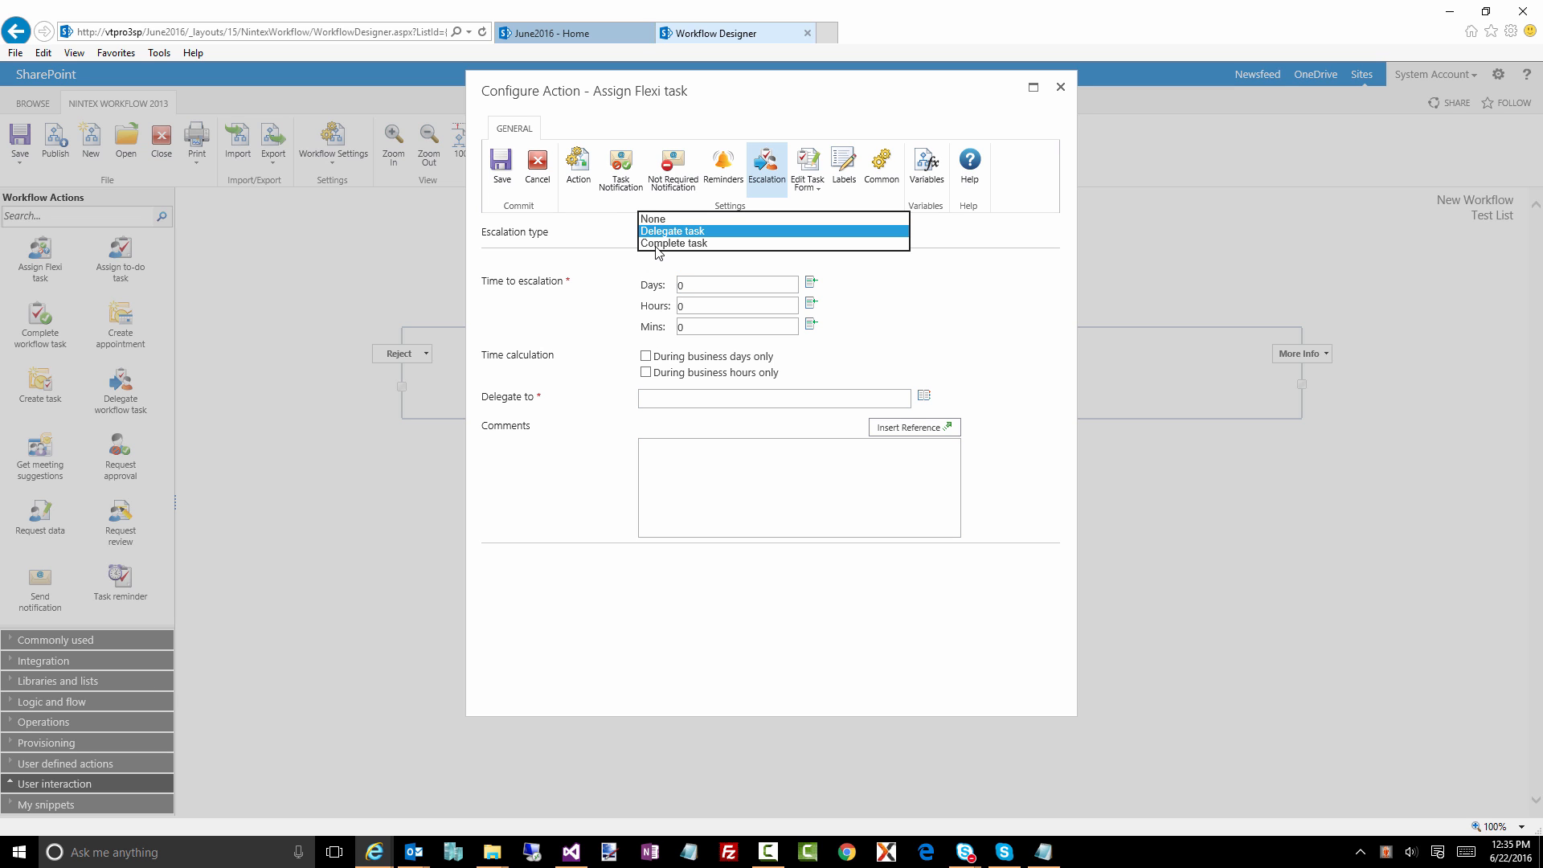
click(658, 244)
click(693, 397)
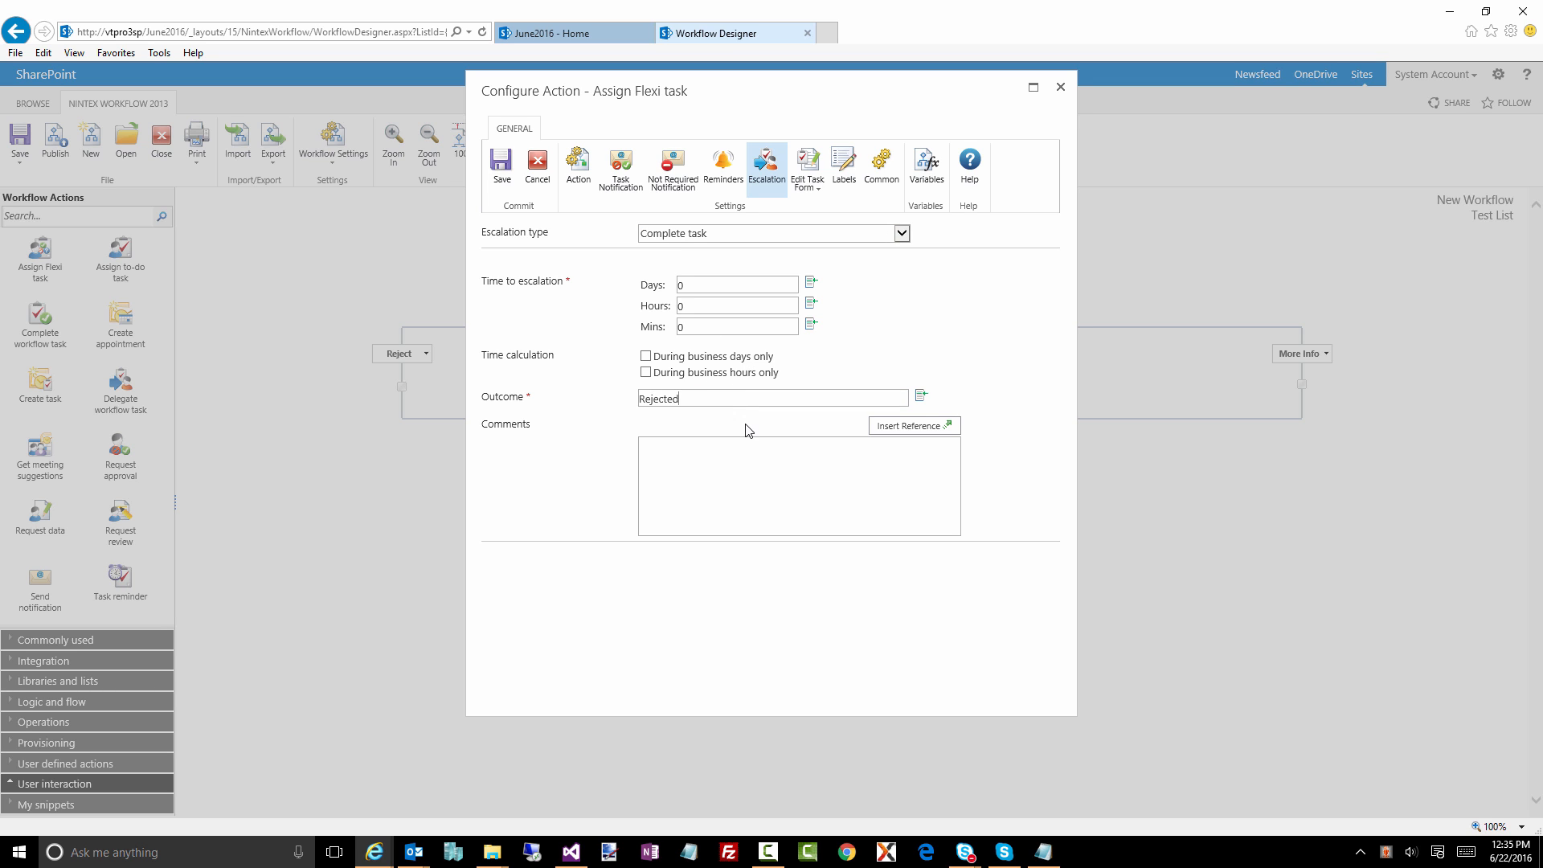
Check the editing options for the Flexi task form and close the configuration without saving.
click(806, 169)
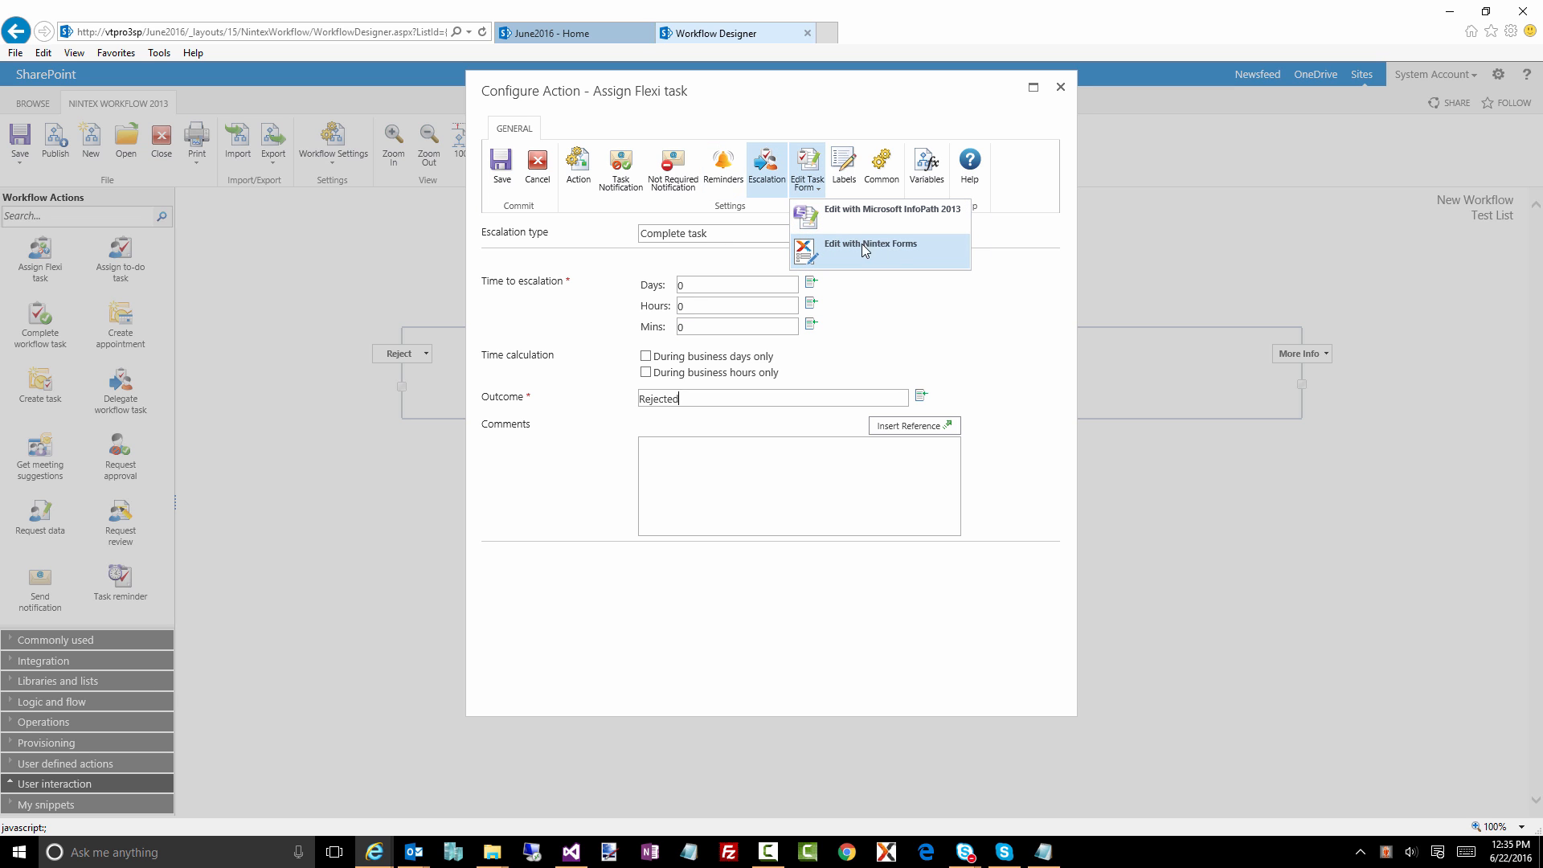
click(877, 333)
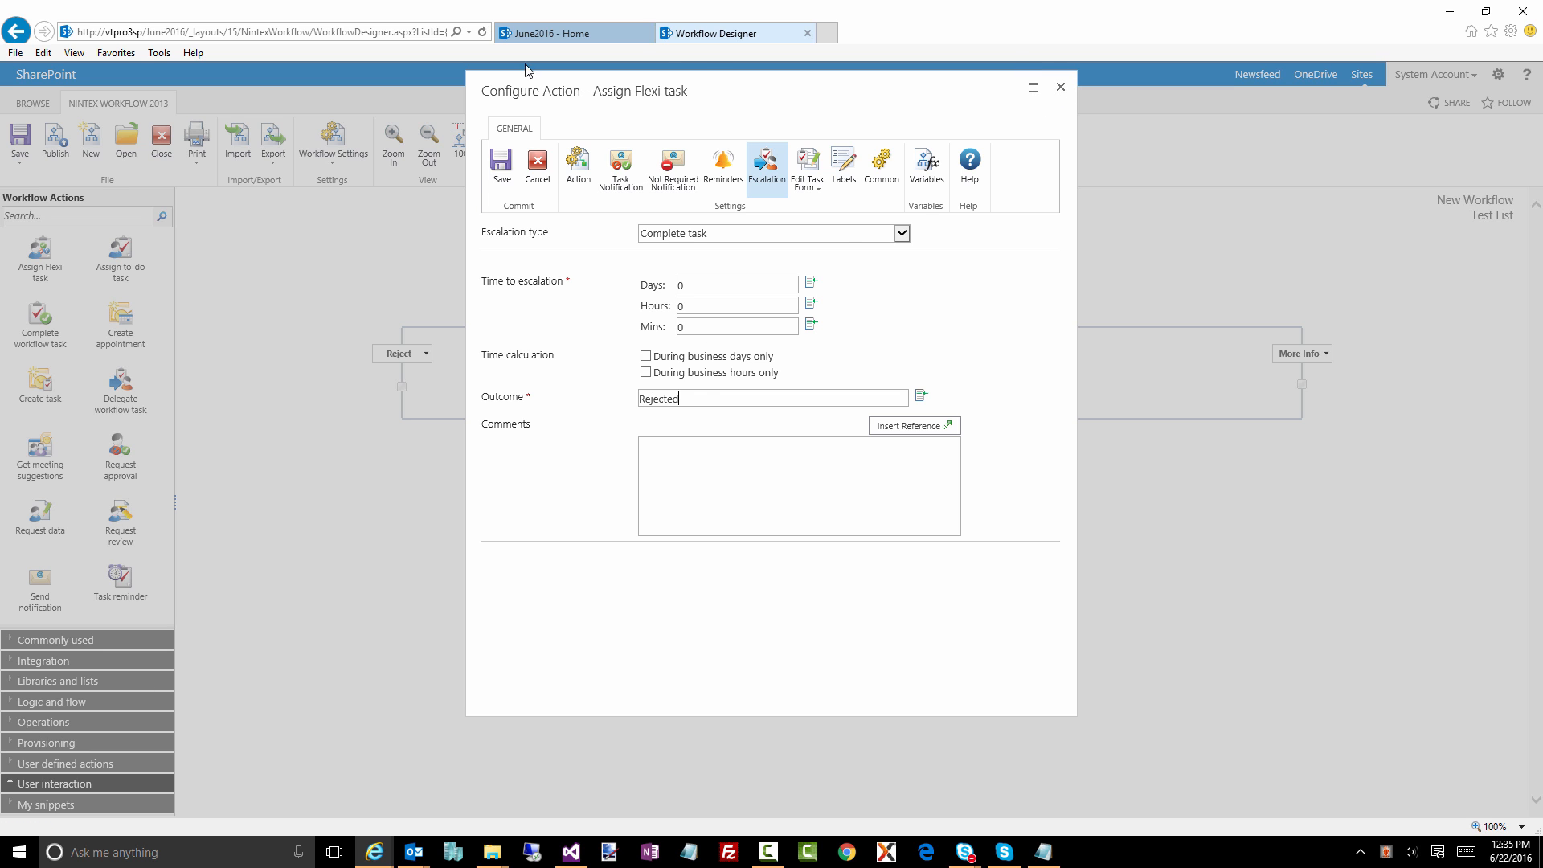
click(574, 178)
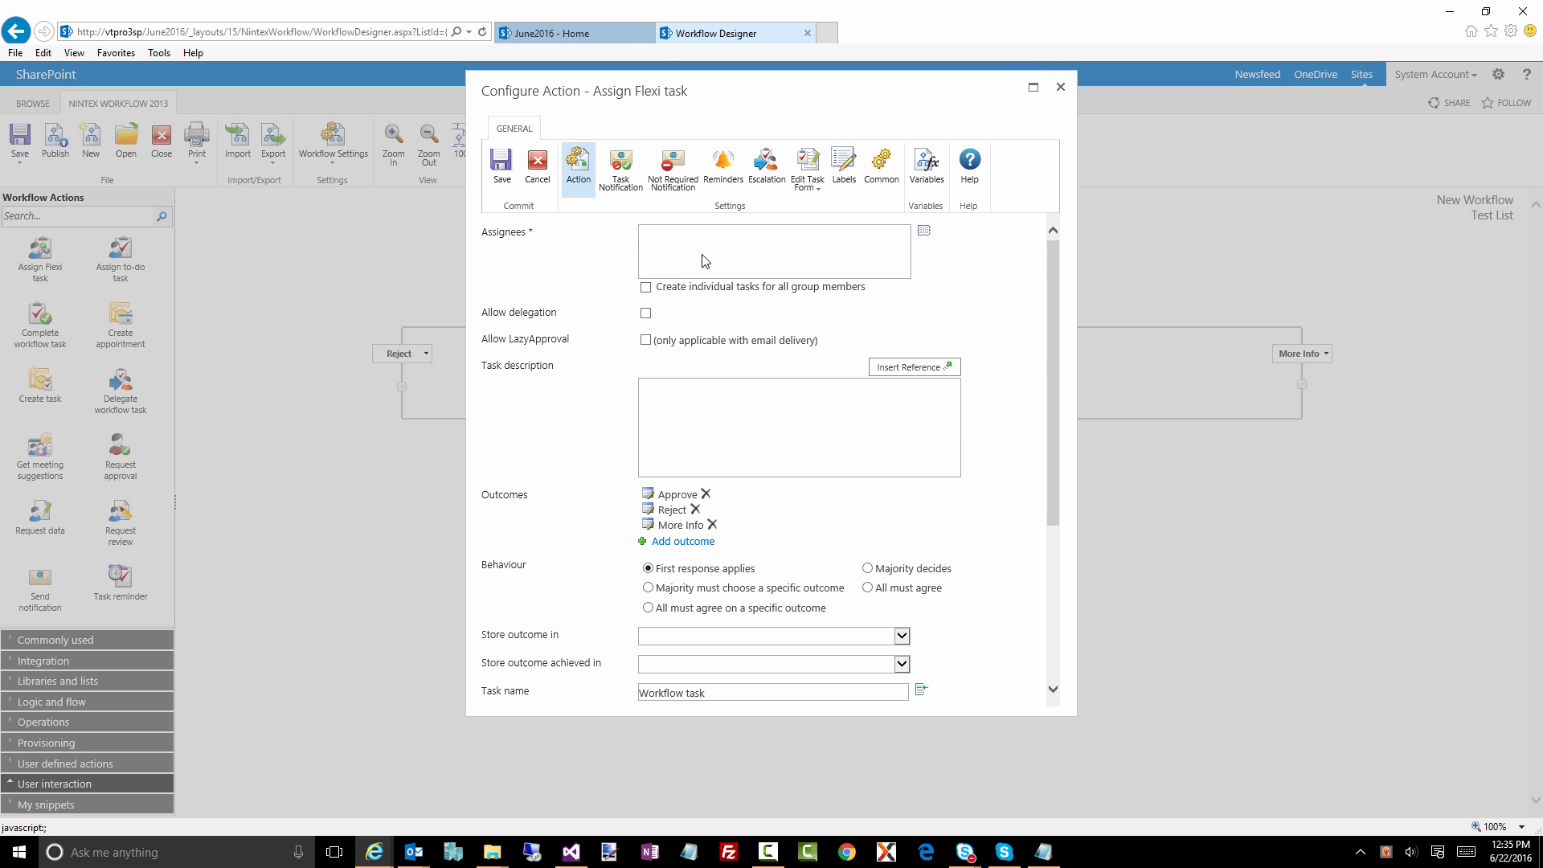
click(1060, 88)
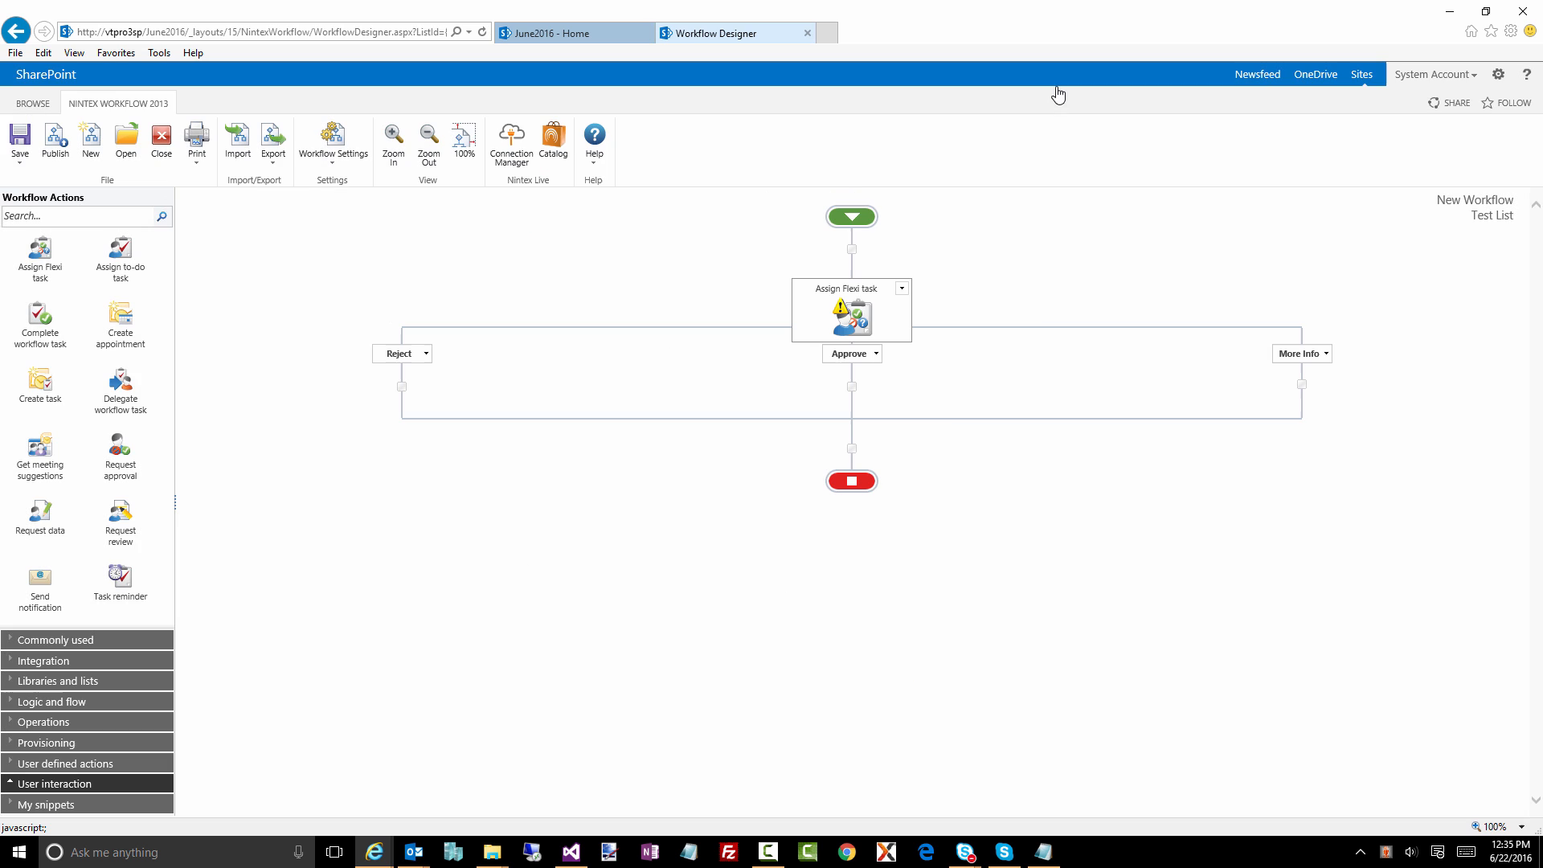
Delete the Assign Flexi task action from the workflow.
click(902, 288)
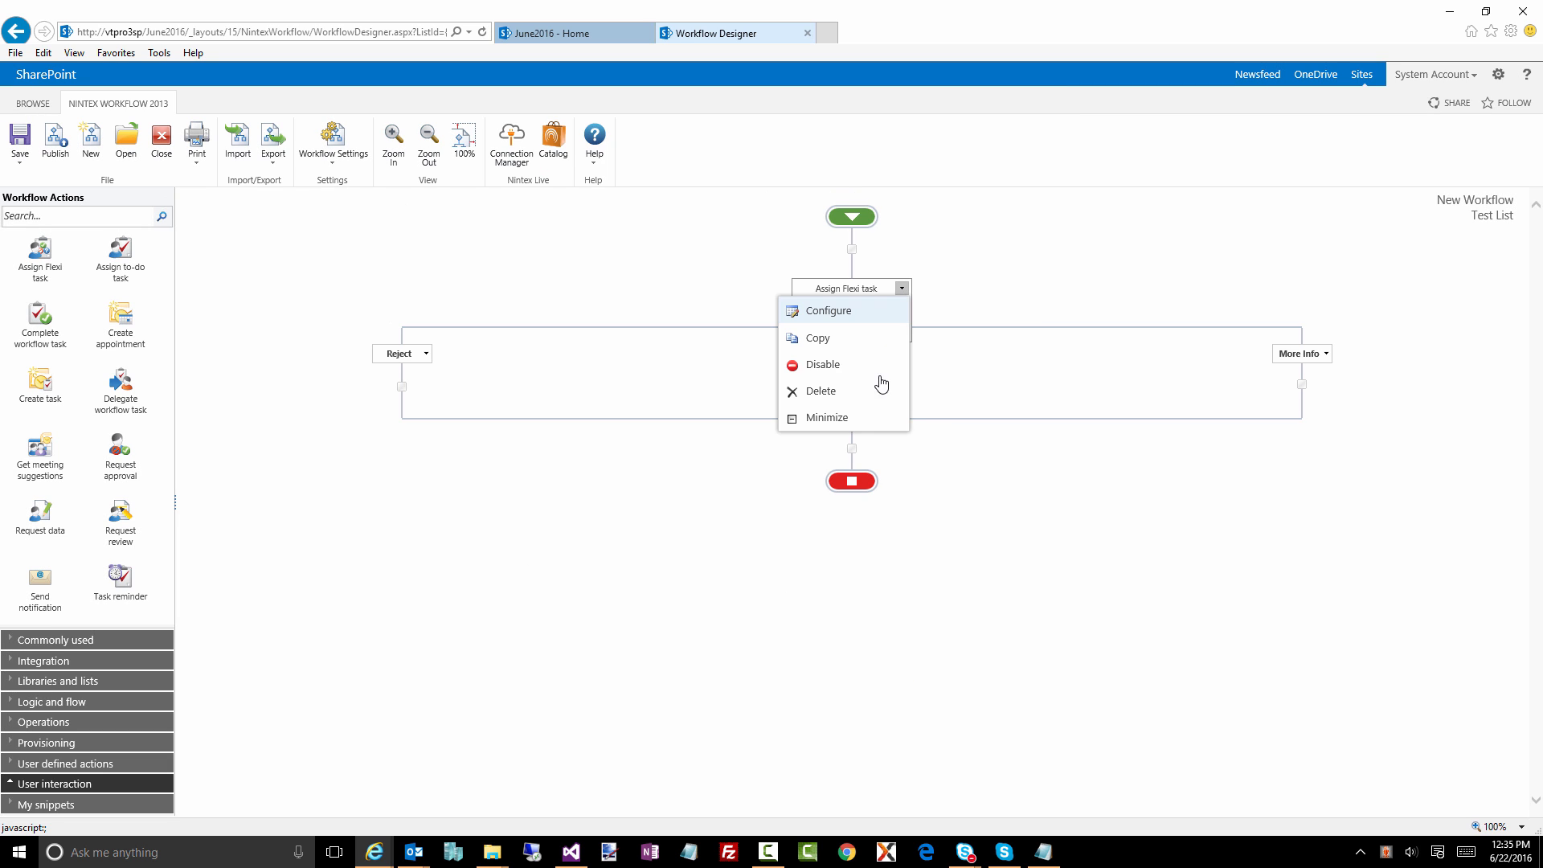
click(836, 391)
click(794, 490)
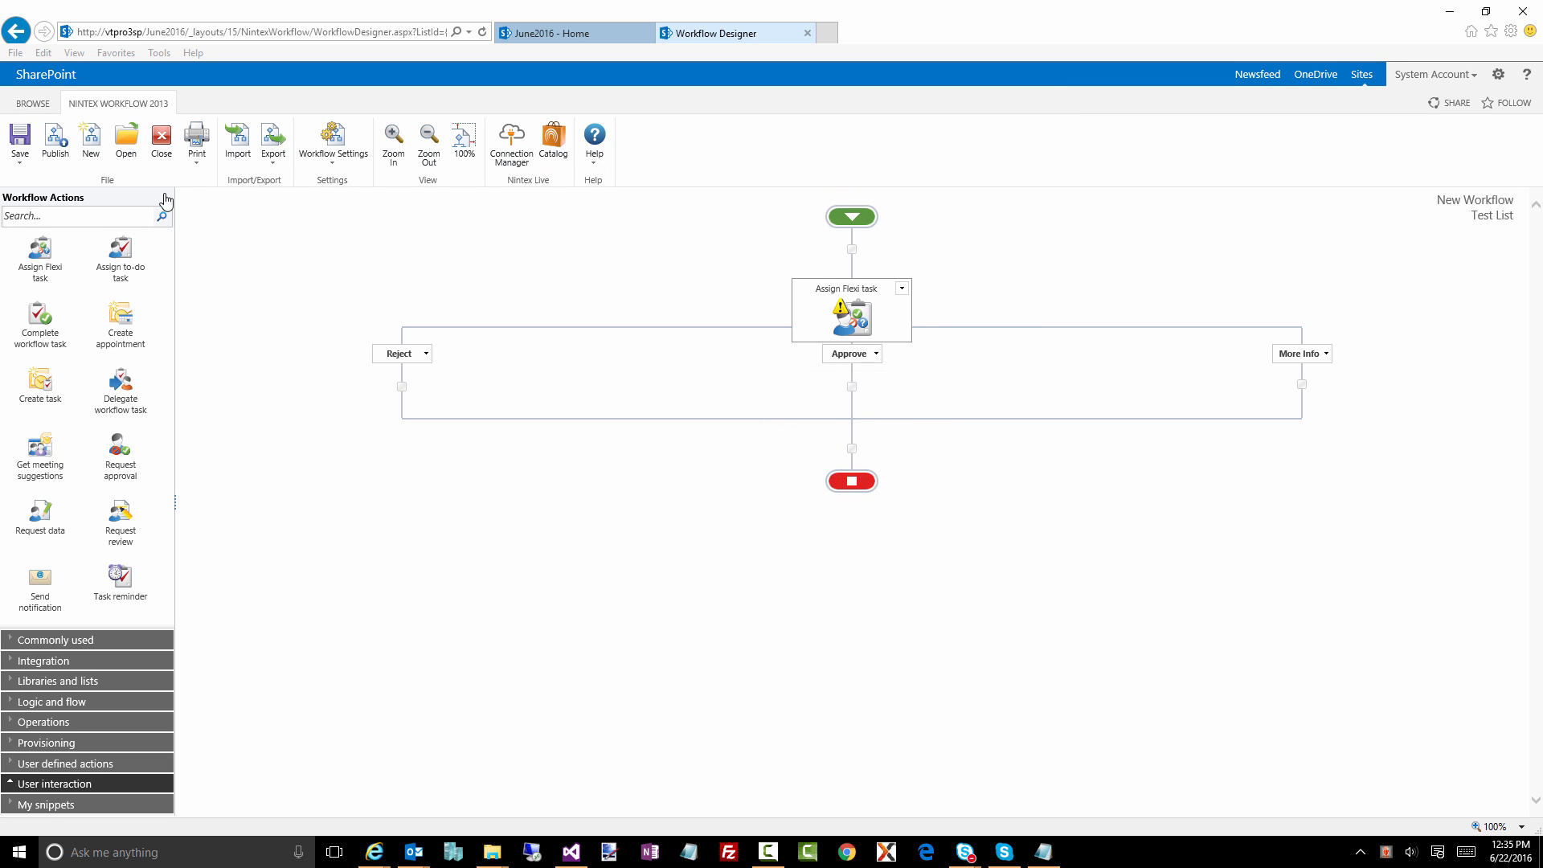
Add an Assign to-do task action to the workflow, try dfgsd as its new content type name, and clear that name.
drag(119, 252, 862, 259)
double_click(848, 312)
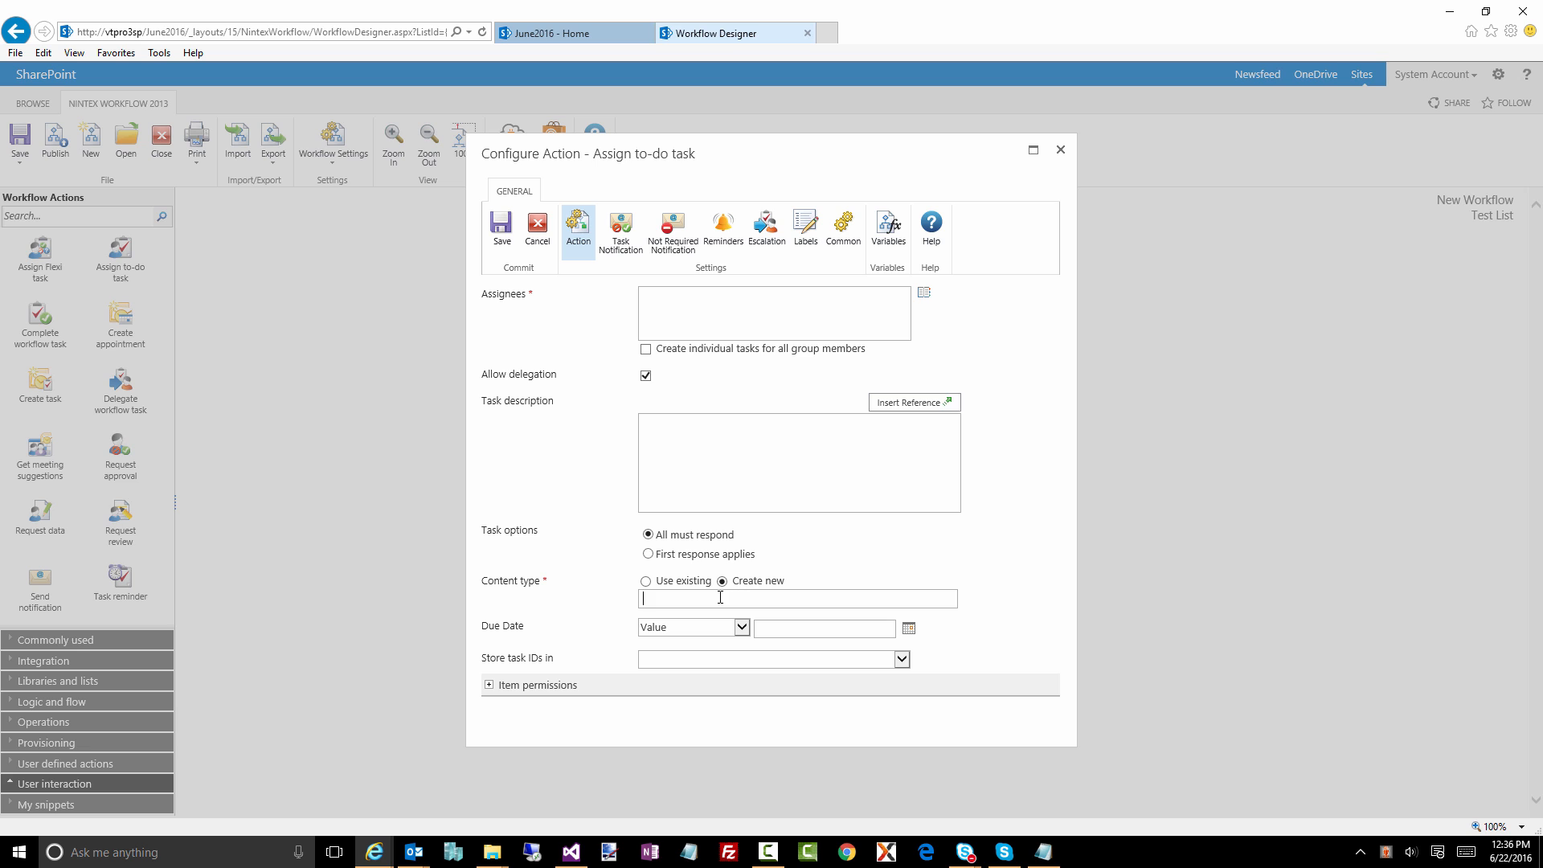
text(dfgsd)
drag(717, 599, 595, 609)
key(BackSpace)
Set the to-do task's content type to Use existing, check the available content types, and cancel the configuration.
click(652, 582)
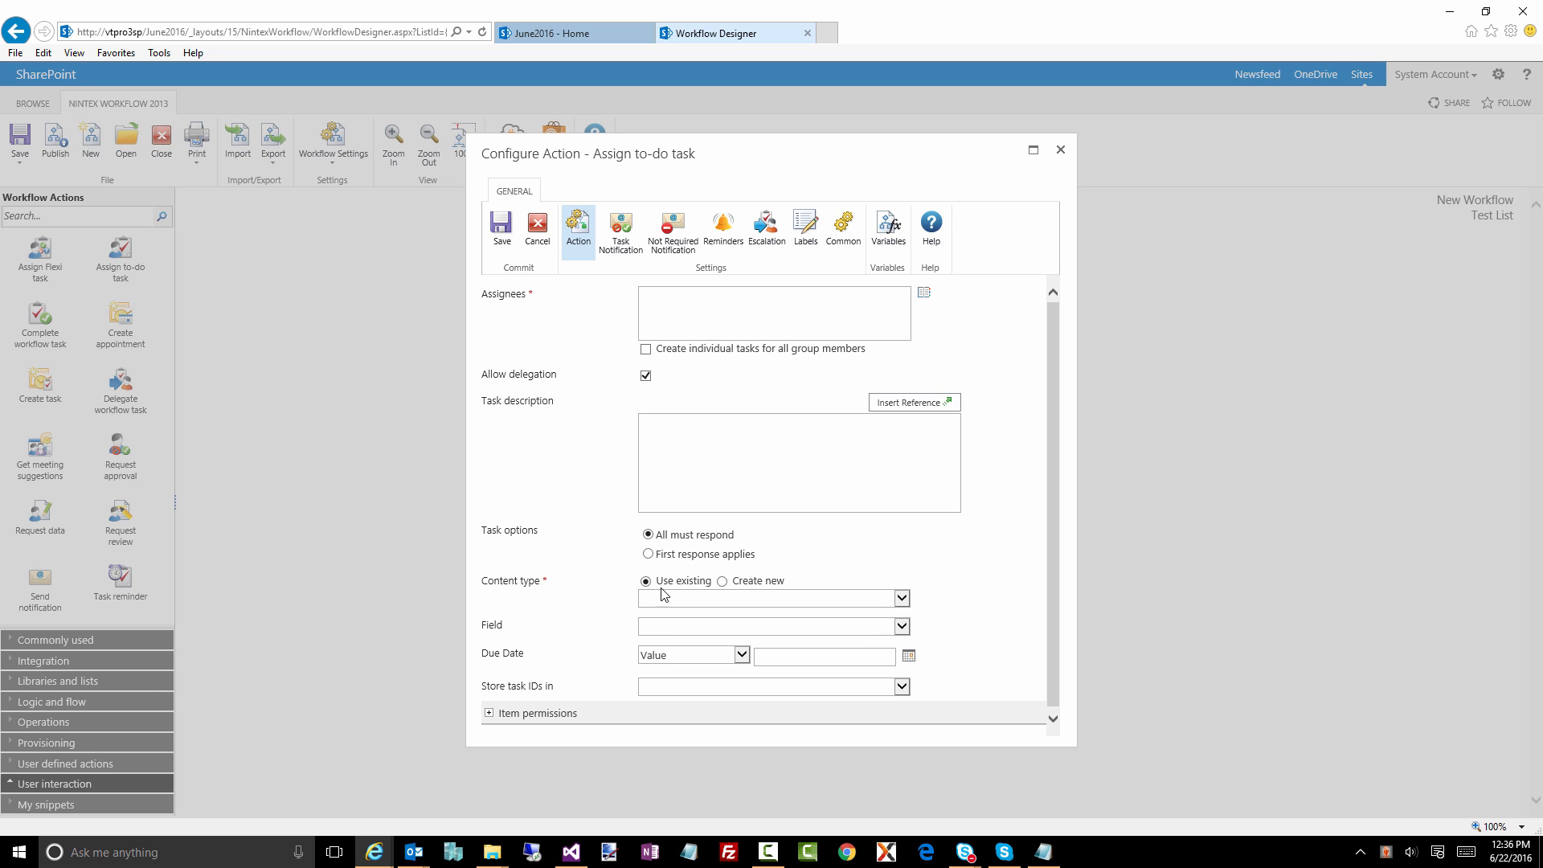
click(672, 600)
click(706, 605)
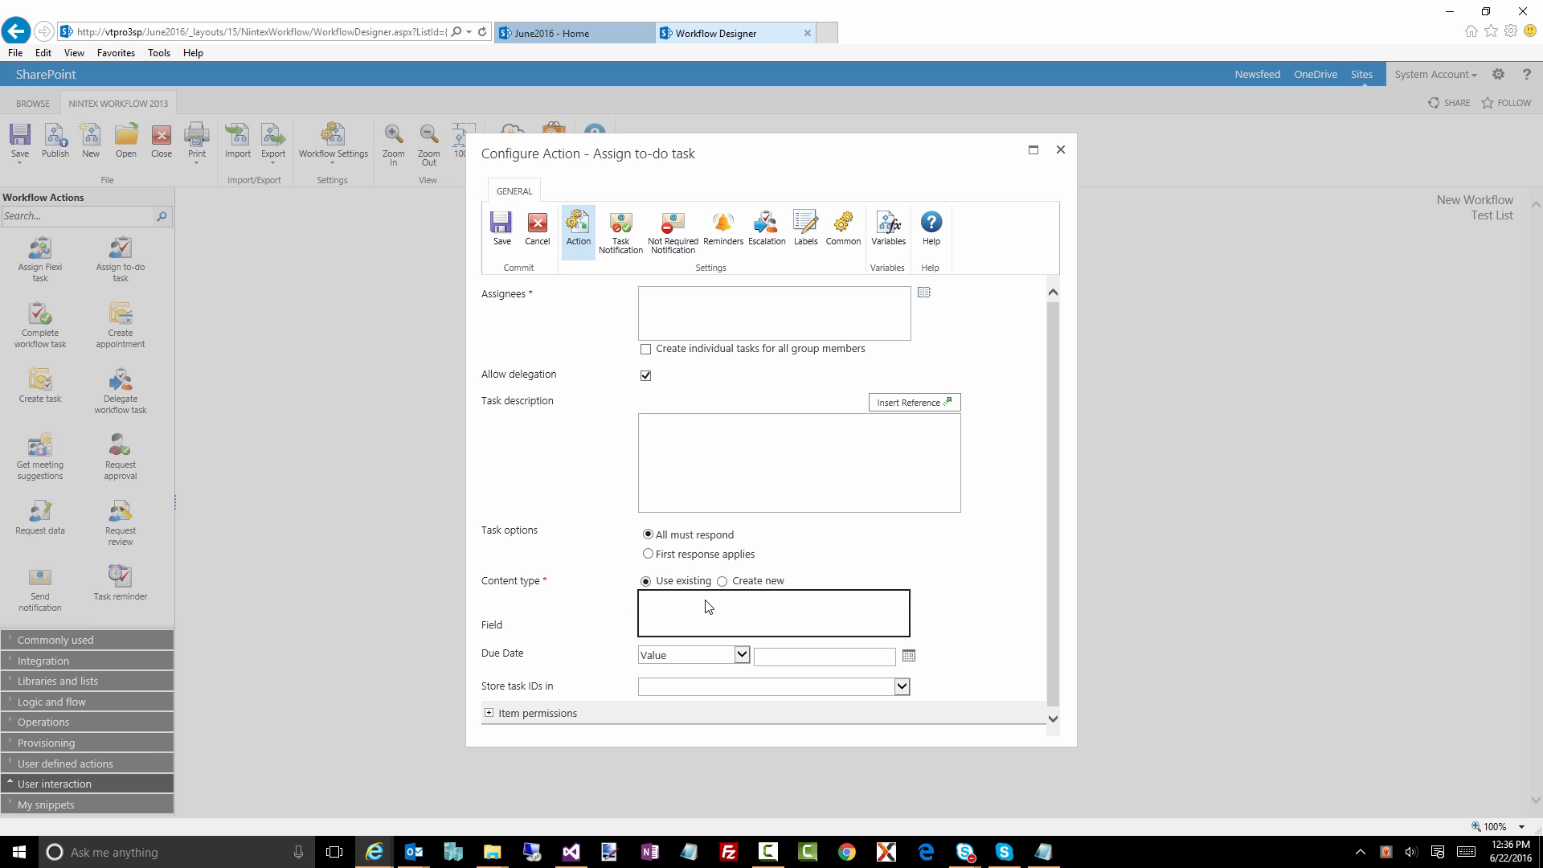
click(706, 605)
click(675, 596)
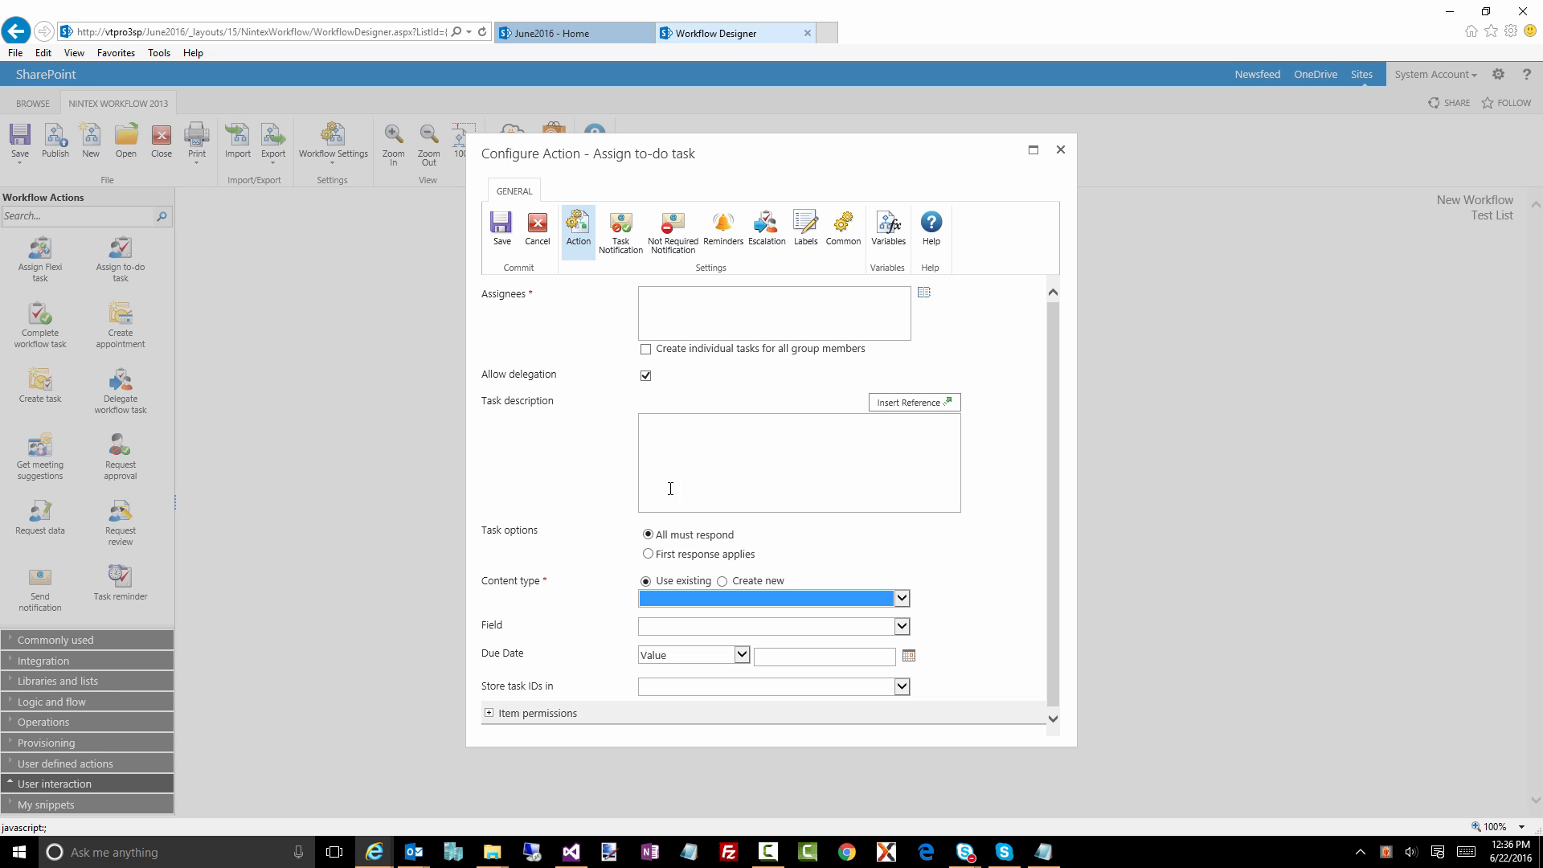
click(537, 249)
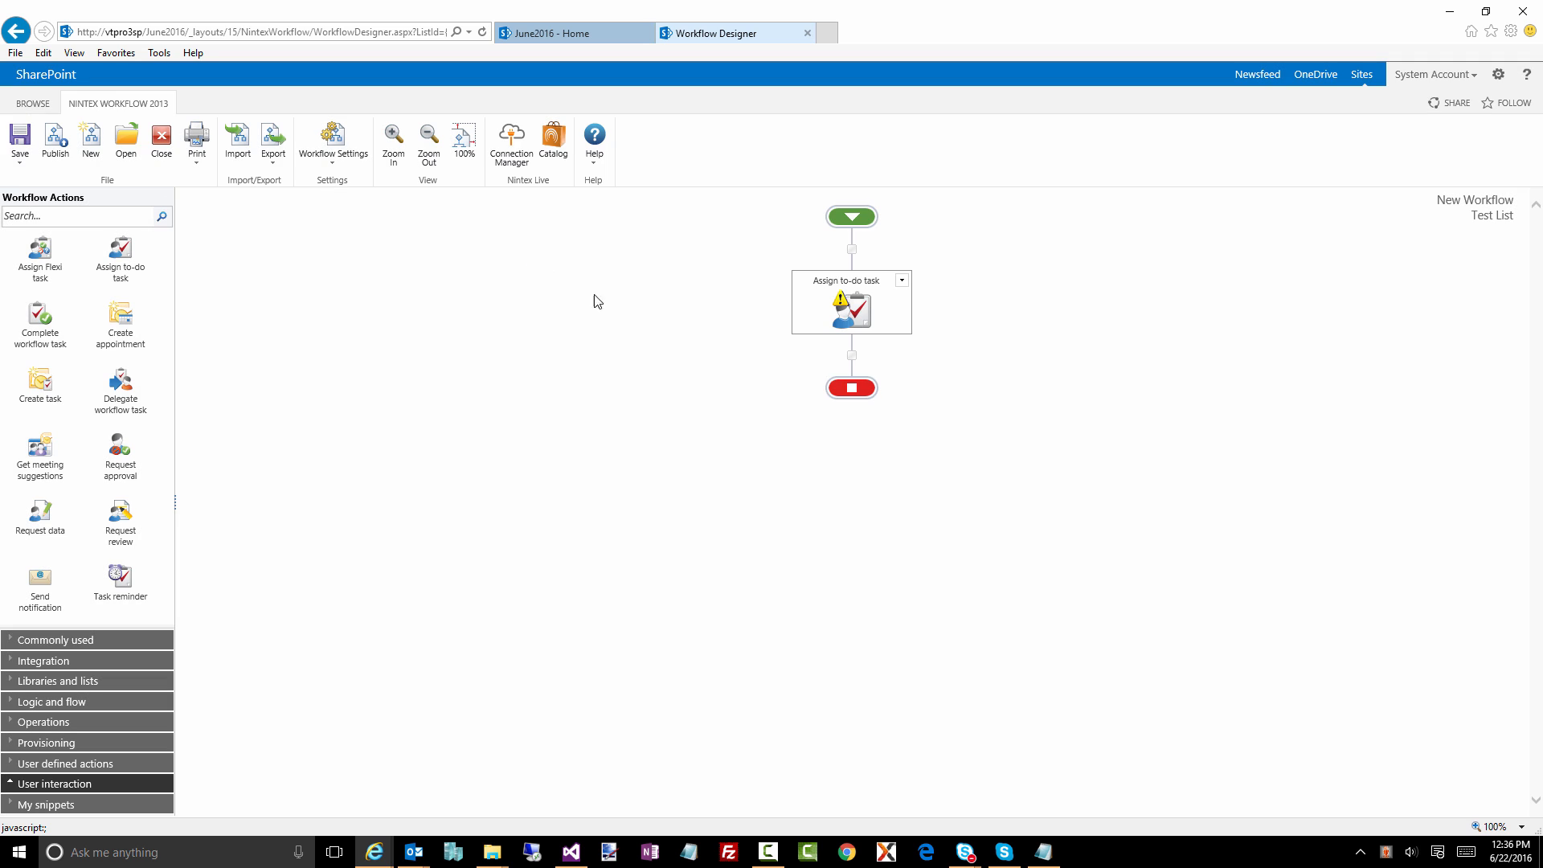
Delete the Assign to-do task action from the workflow.
click(901, 280)
click(827, 384)
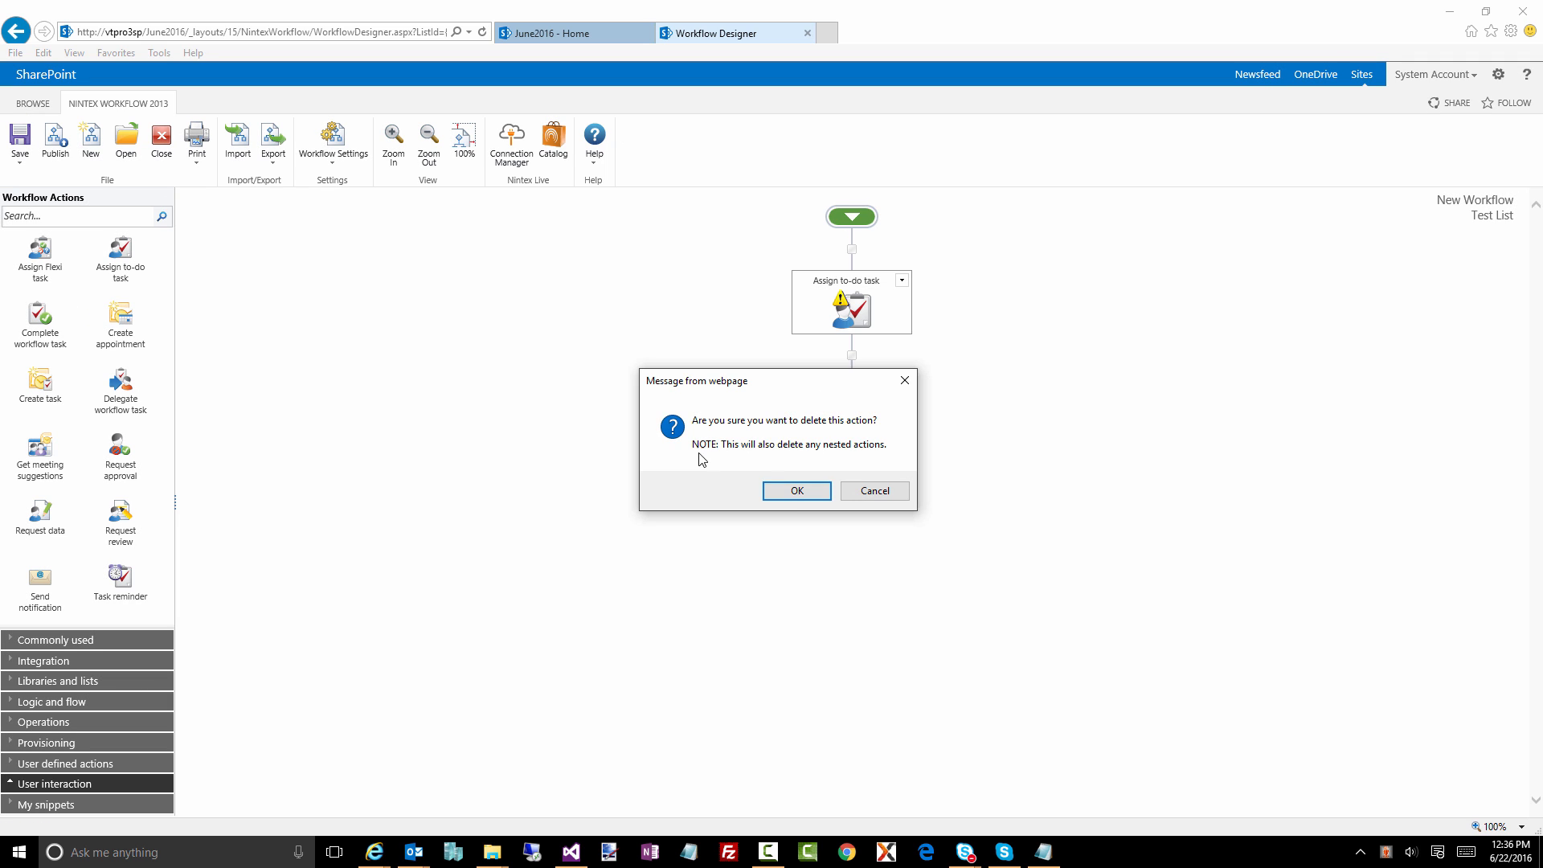
click(797, 491)
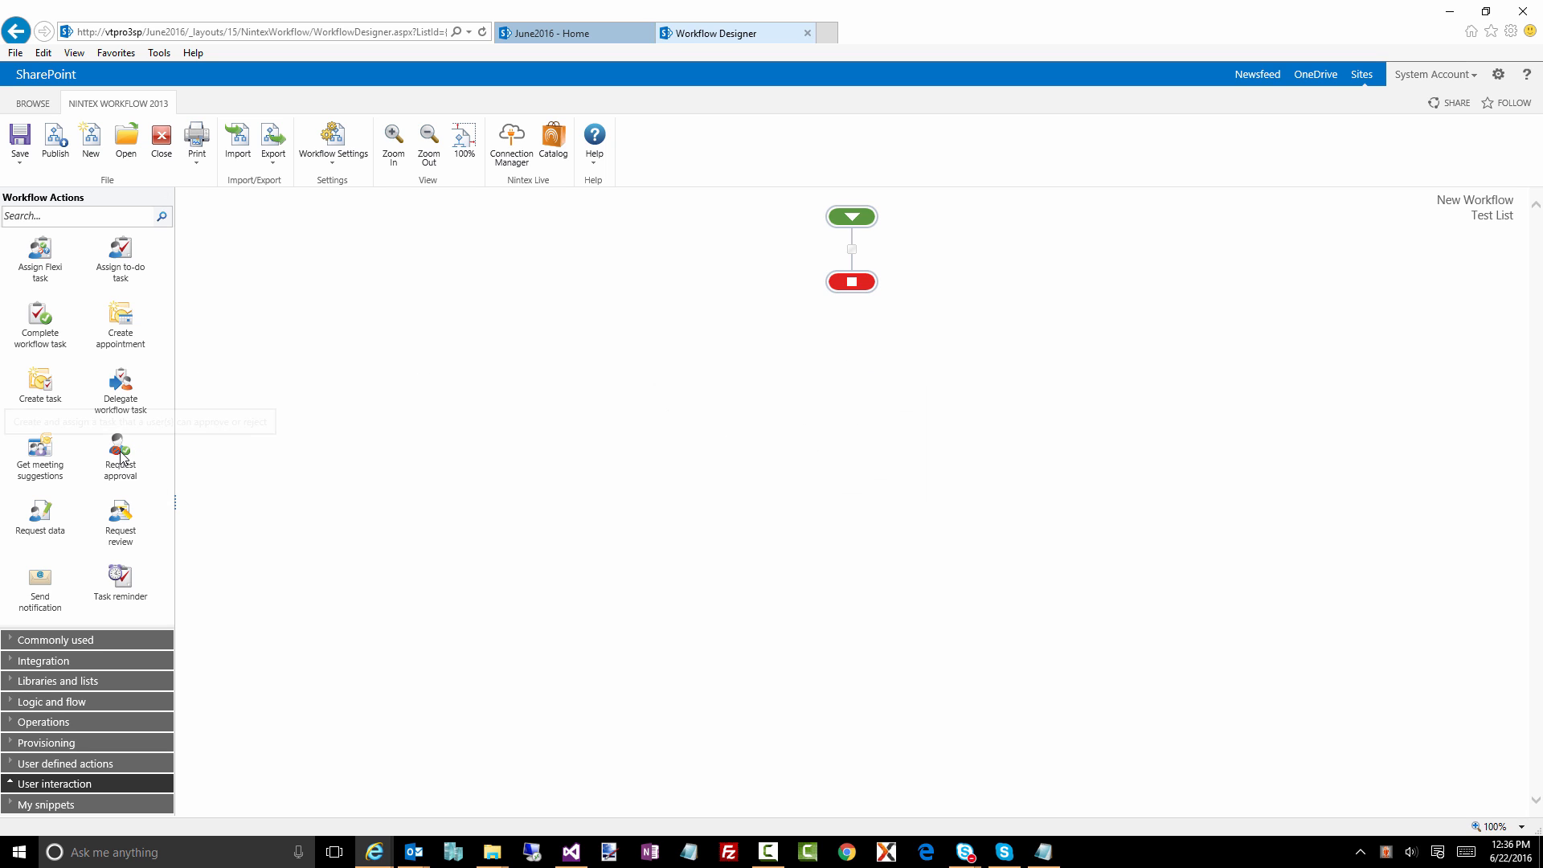
Add a Request approval action to the workflow and open its configuration to examine the Store action ID in setting.
drag(120, 458, 851, 249)
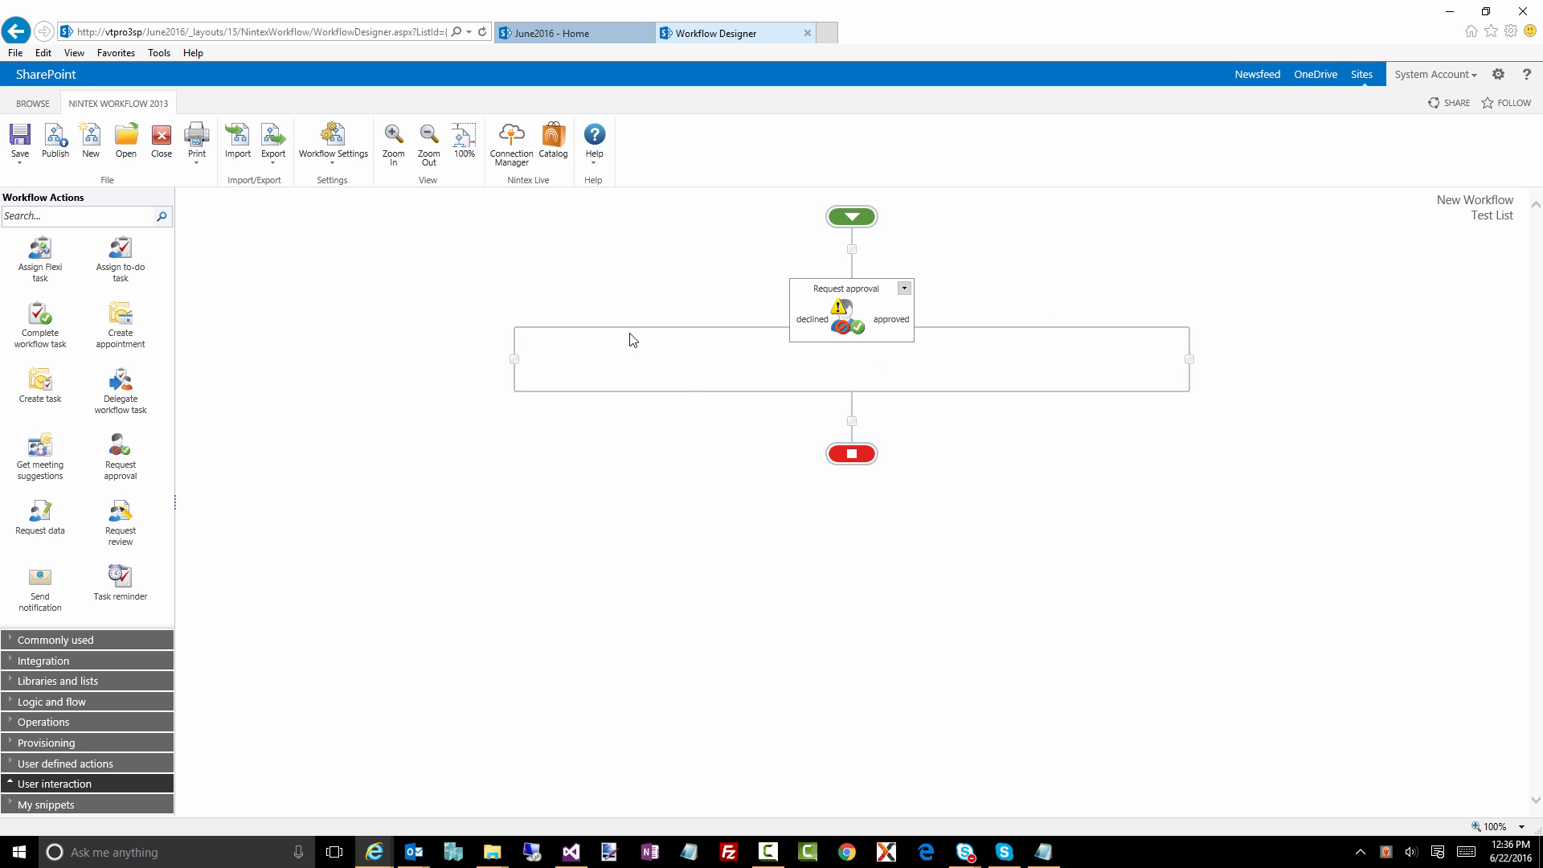
double_click(847, 318)
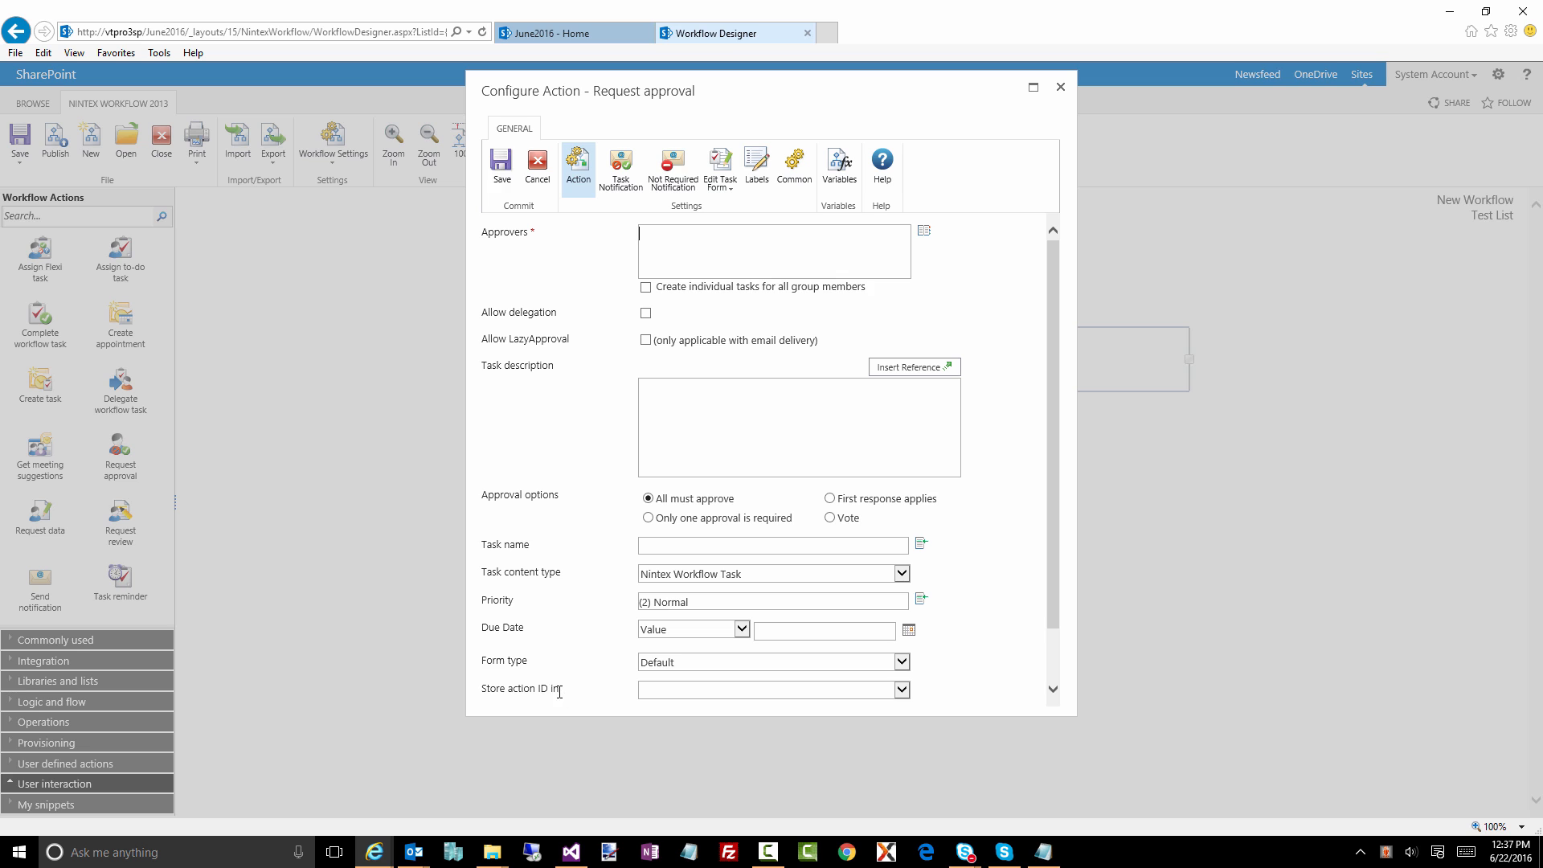
drag(559, 692, 500, 691)
Create a workflow variable named taskActionID of type Action ID.
click(844, 176)
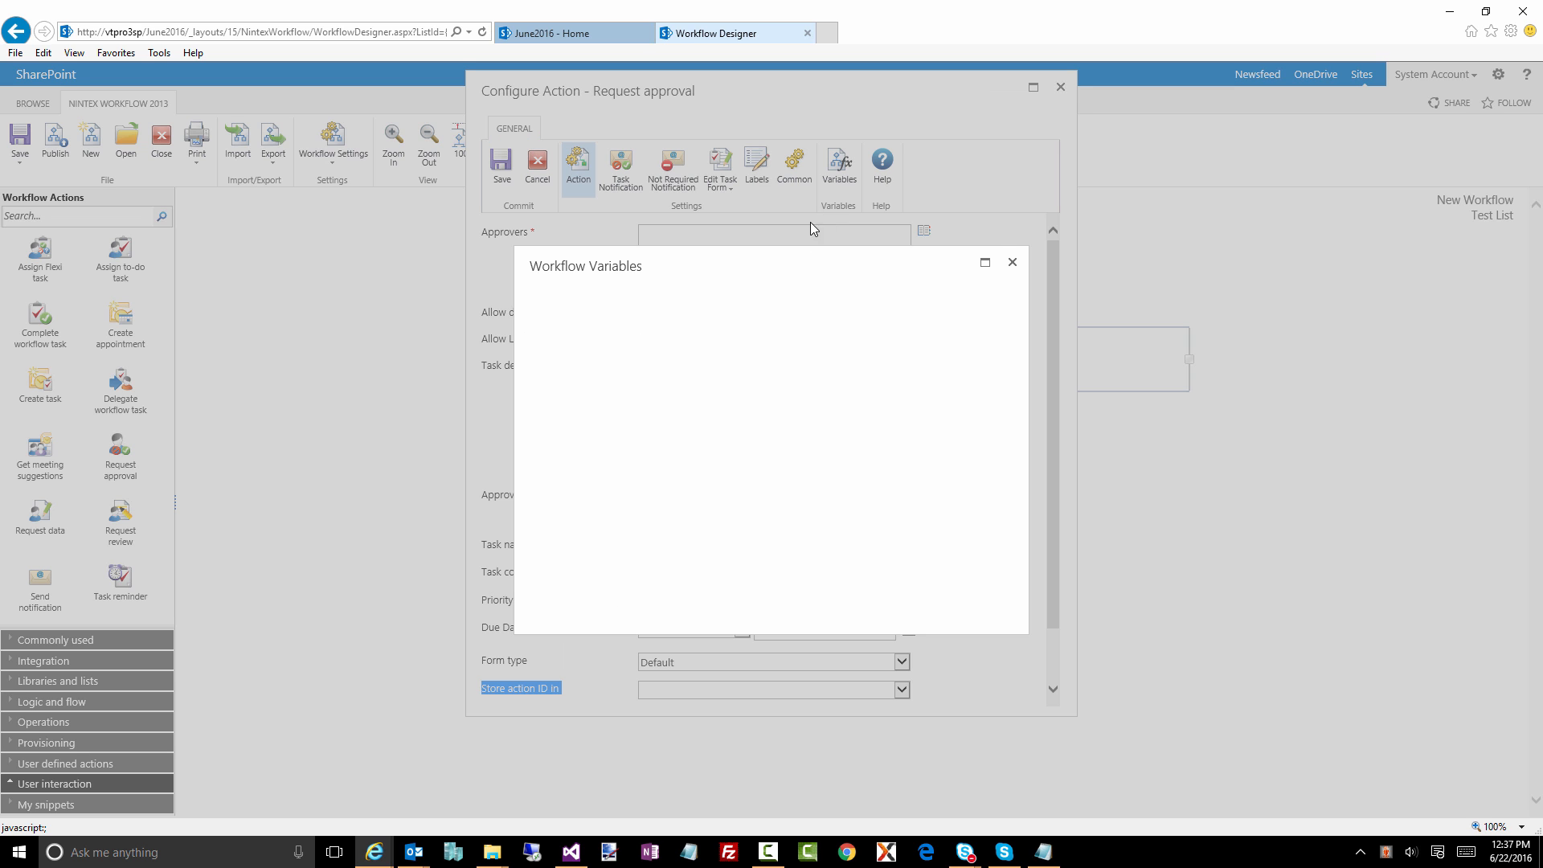
click(597, 355)
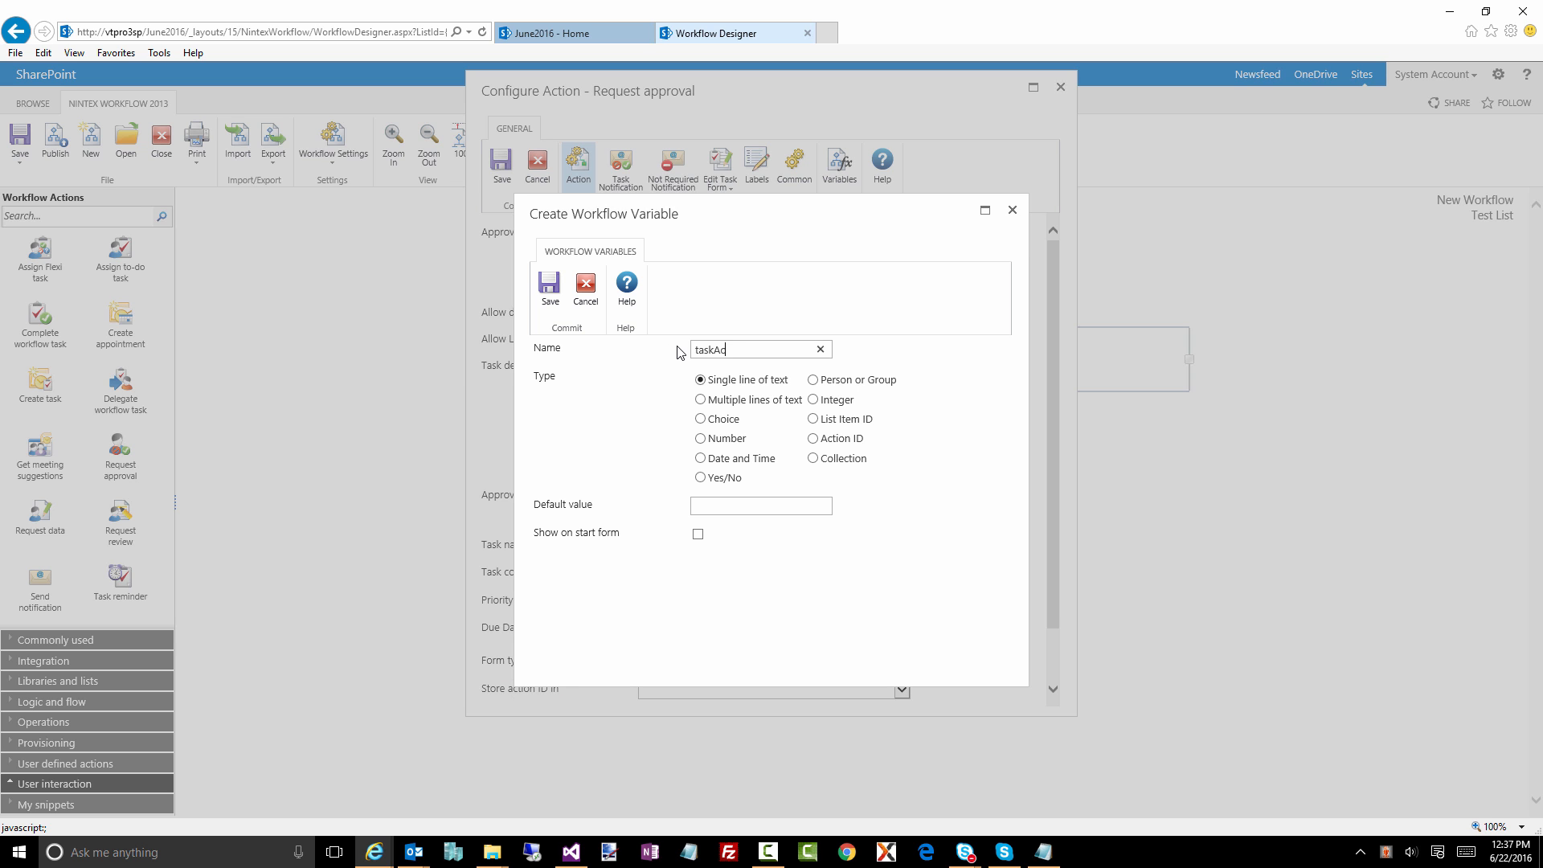
text(taskActionID)
click(813, 439)
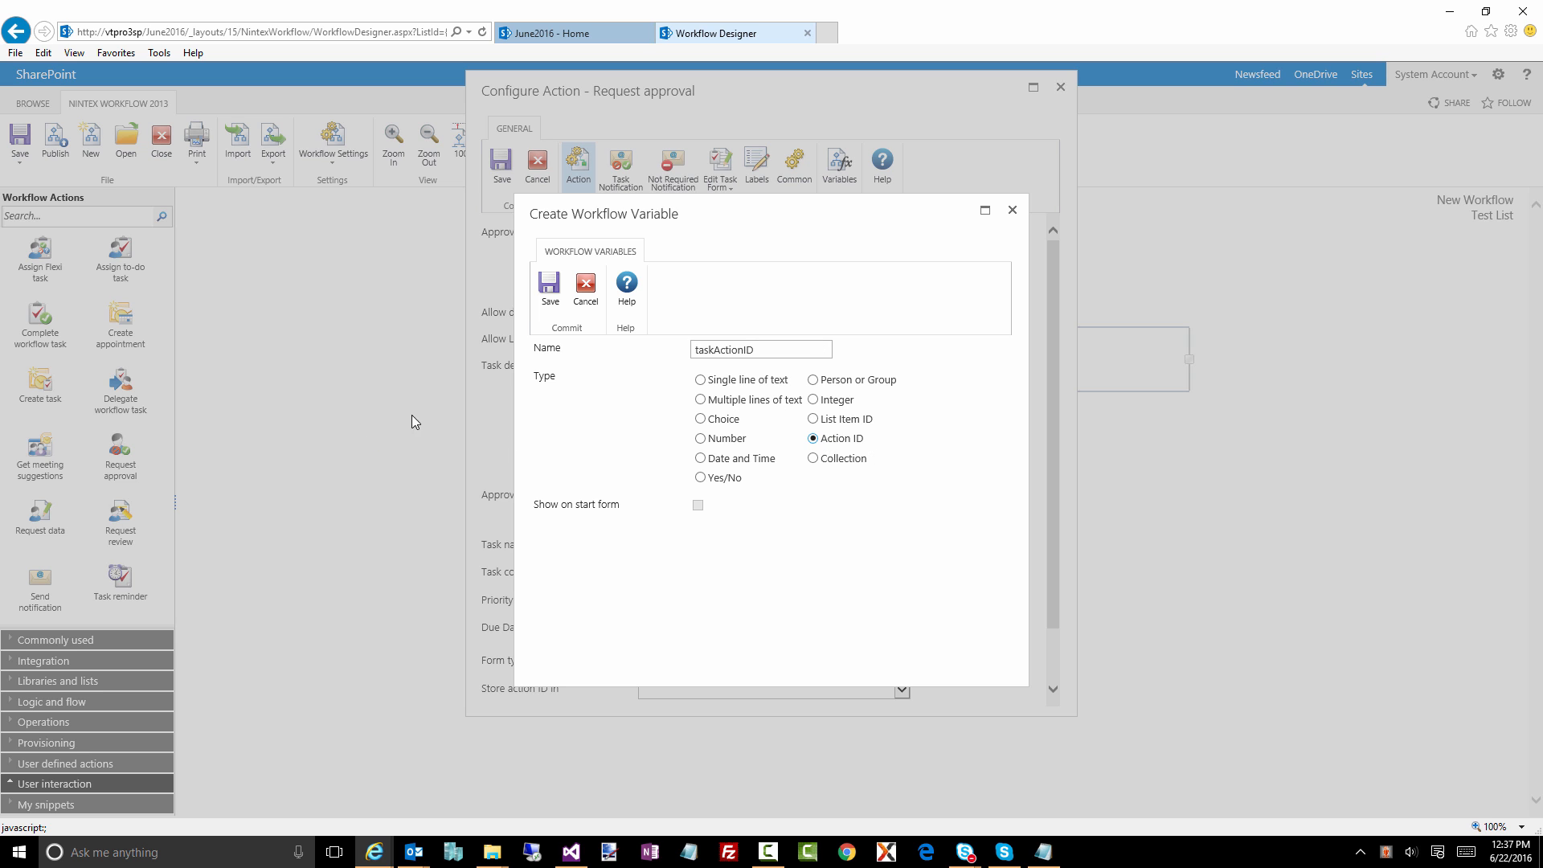
click(555, 294)
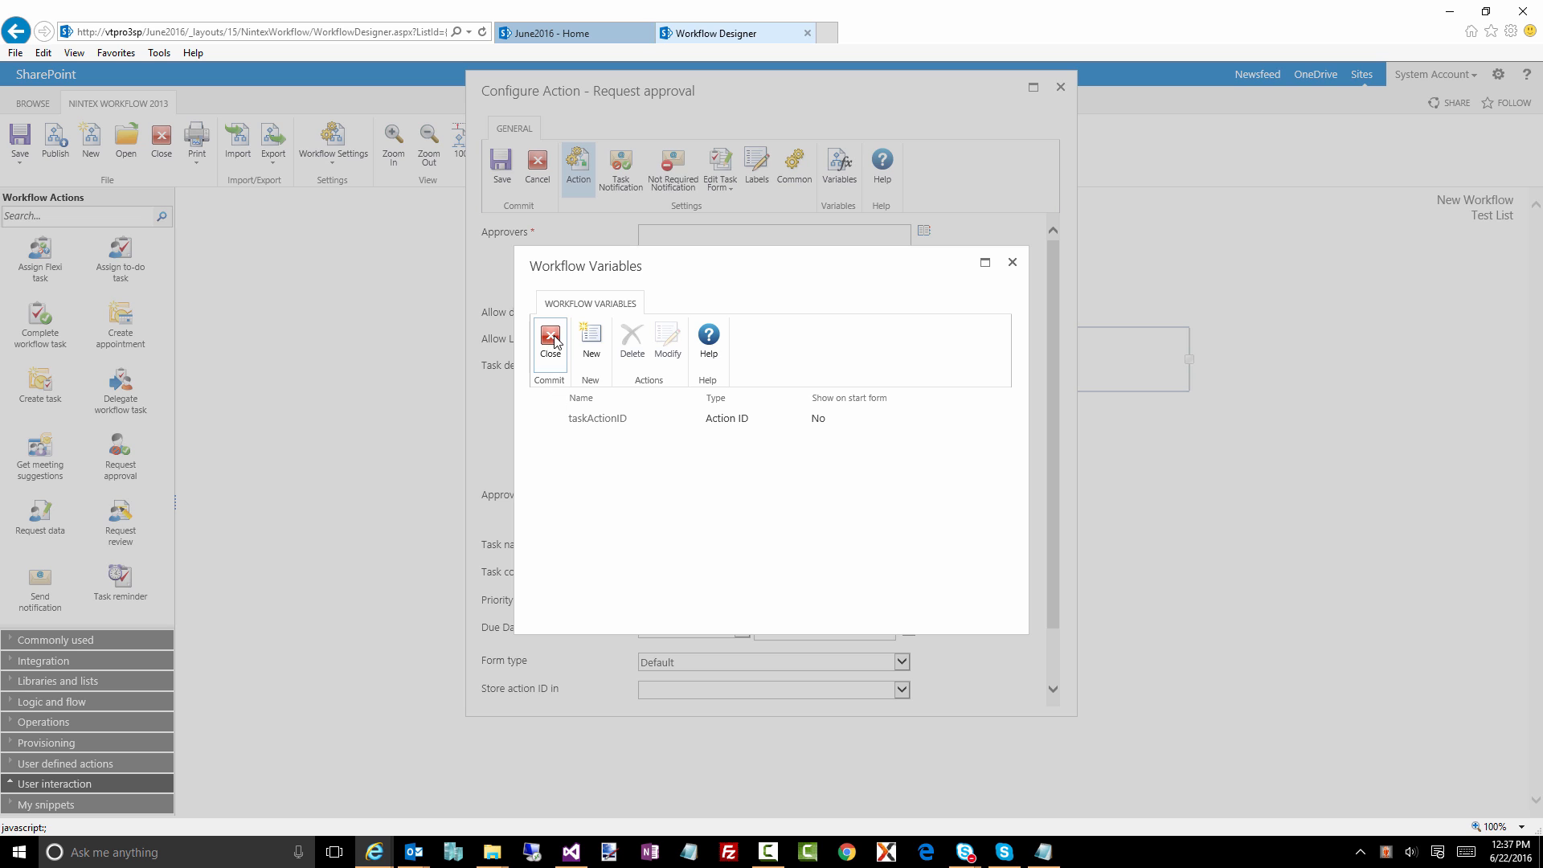
click(555, 344)
Store the Request approval's action ID in the taskActionID variable and save the action's configuration.
click(655, 691)
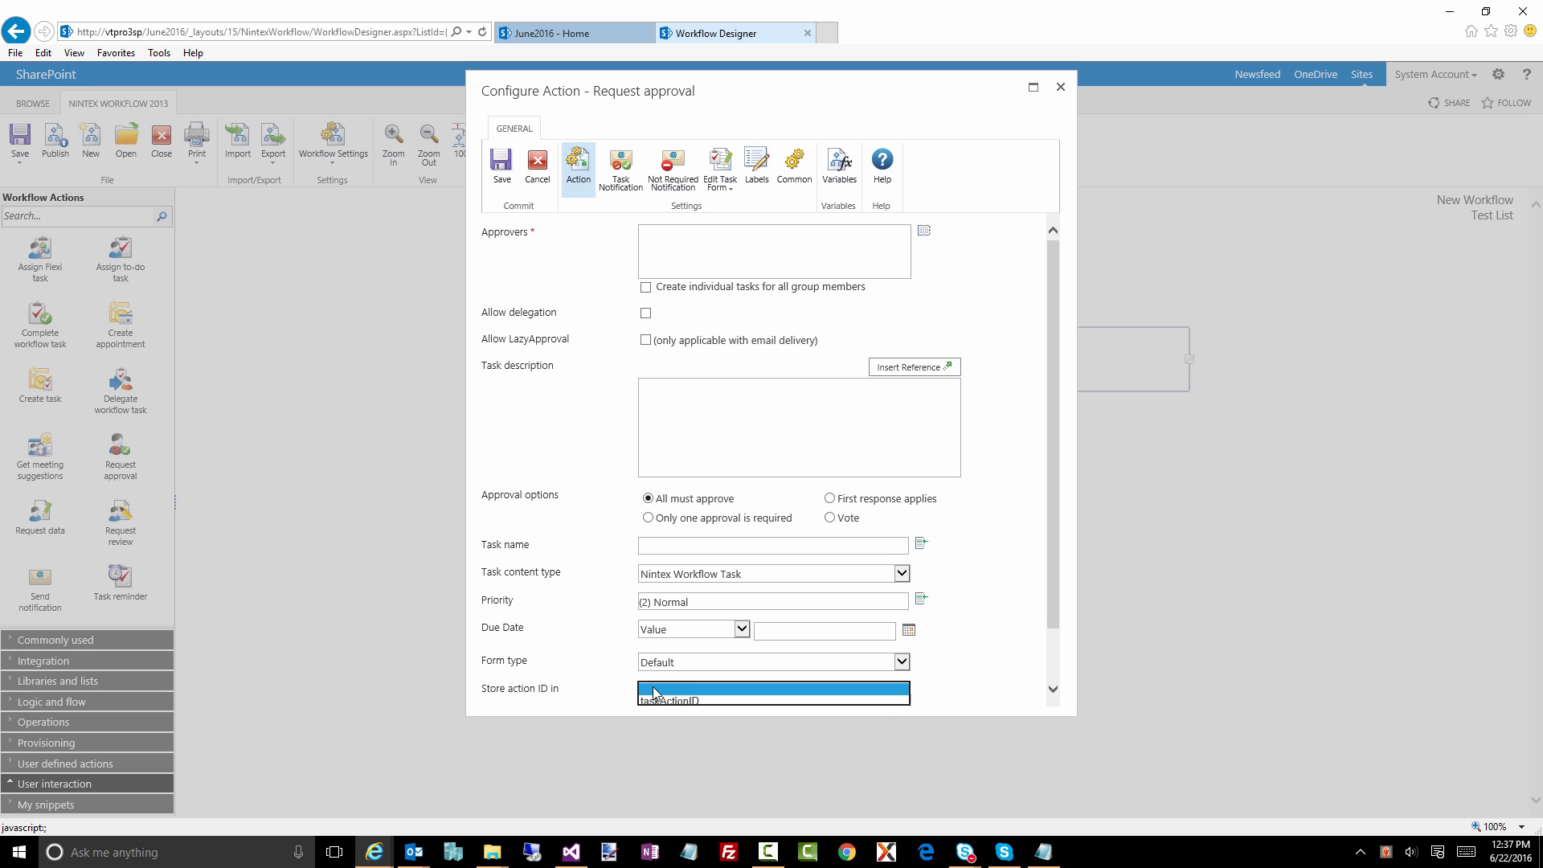
click(658, 705)
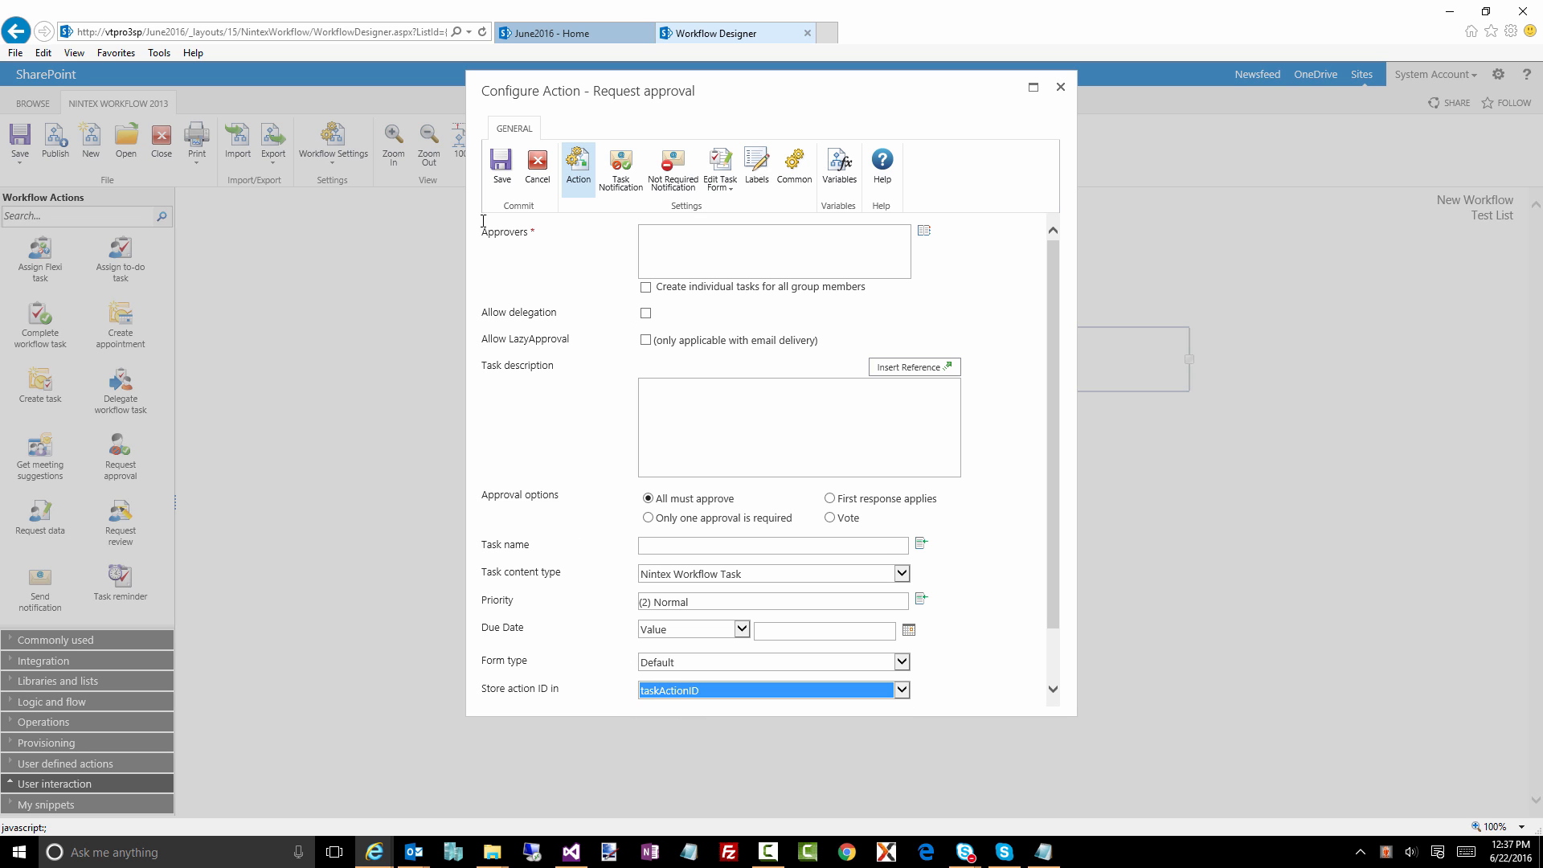
click(501, 169)
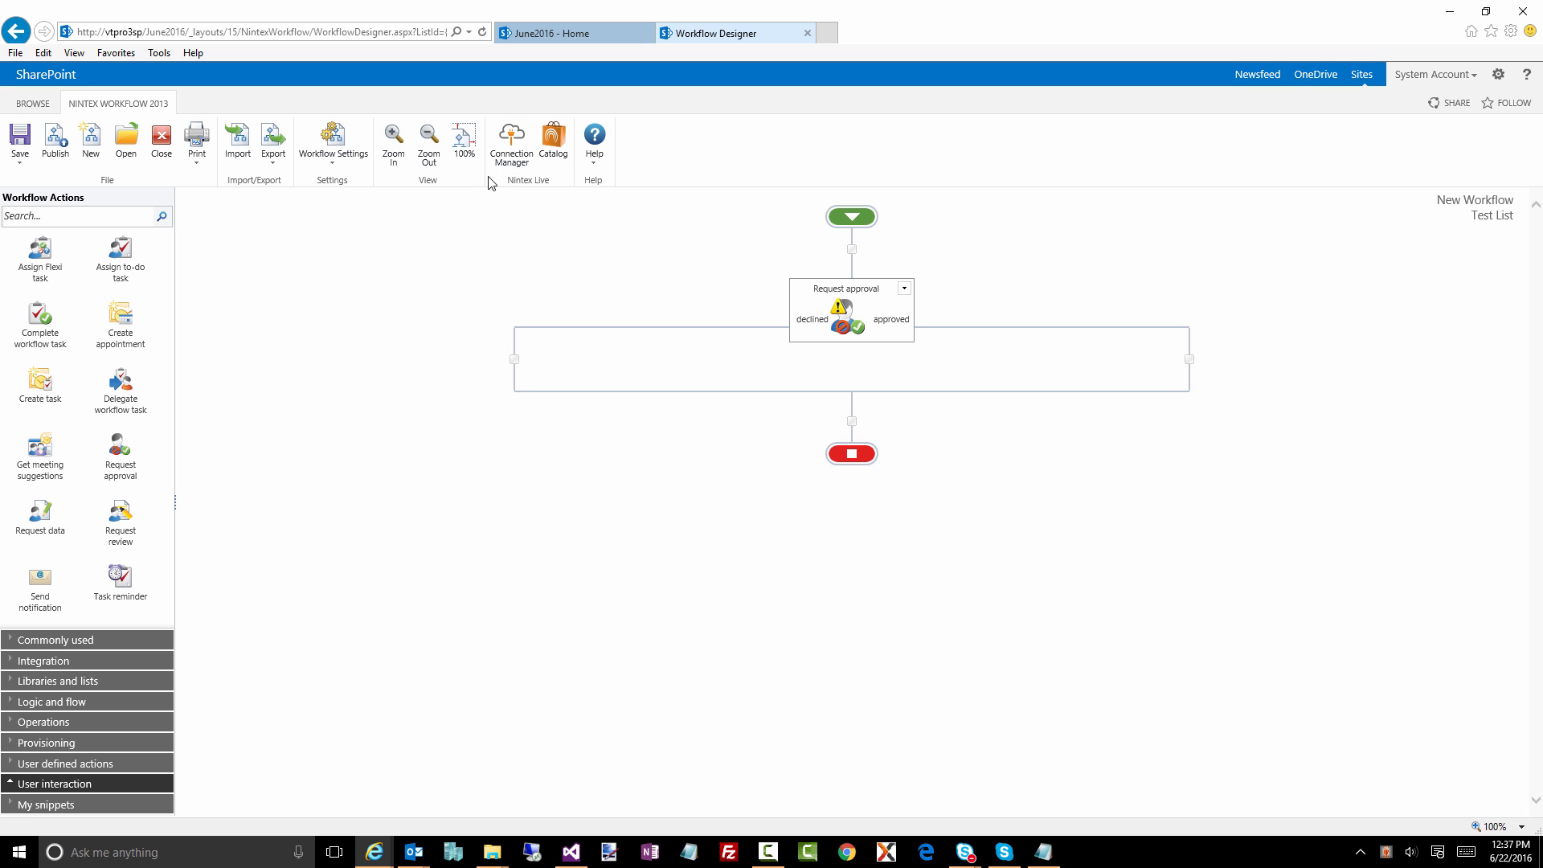
Add a Run parallel actions action above Request approval and move Request approval into its first branch.
click(40, 219)
text(parall)
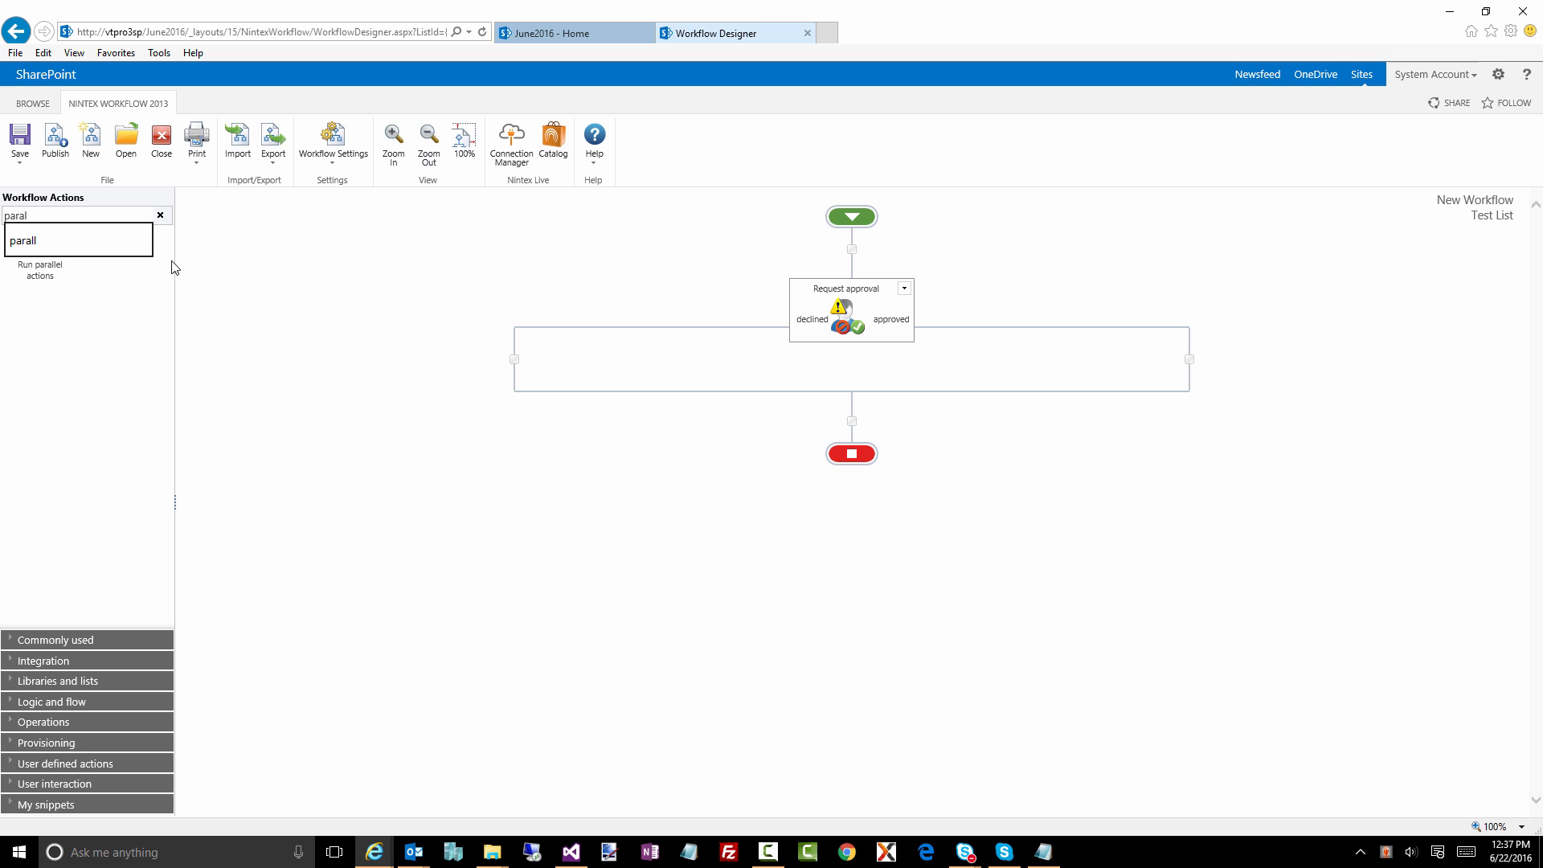
drag(40, 246, 853, 251)
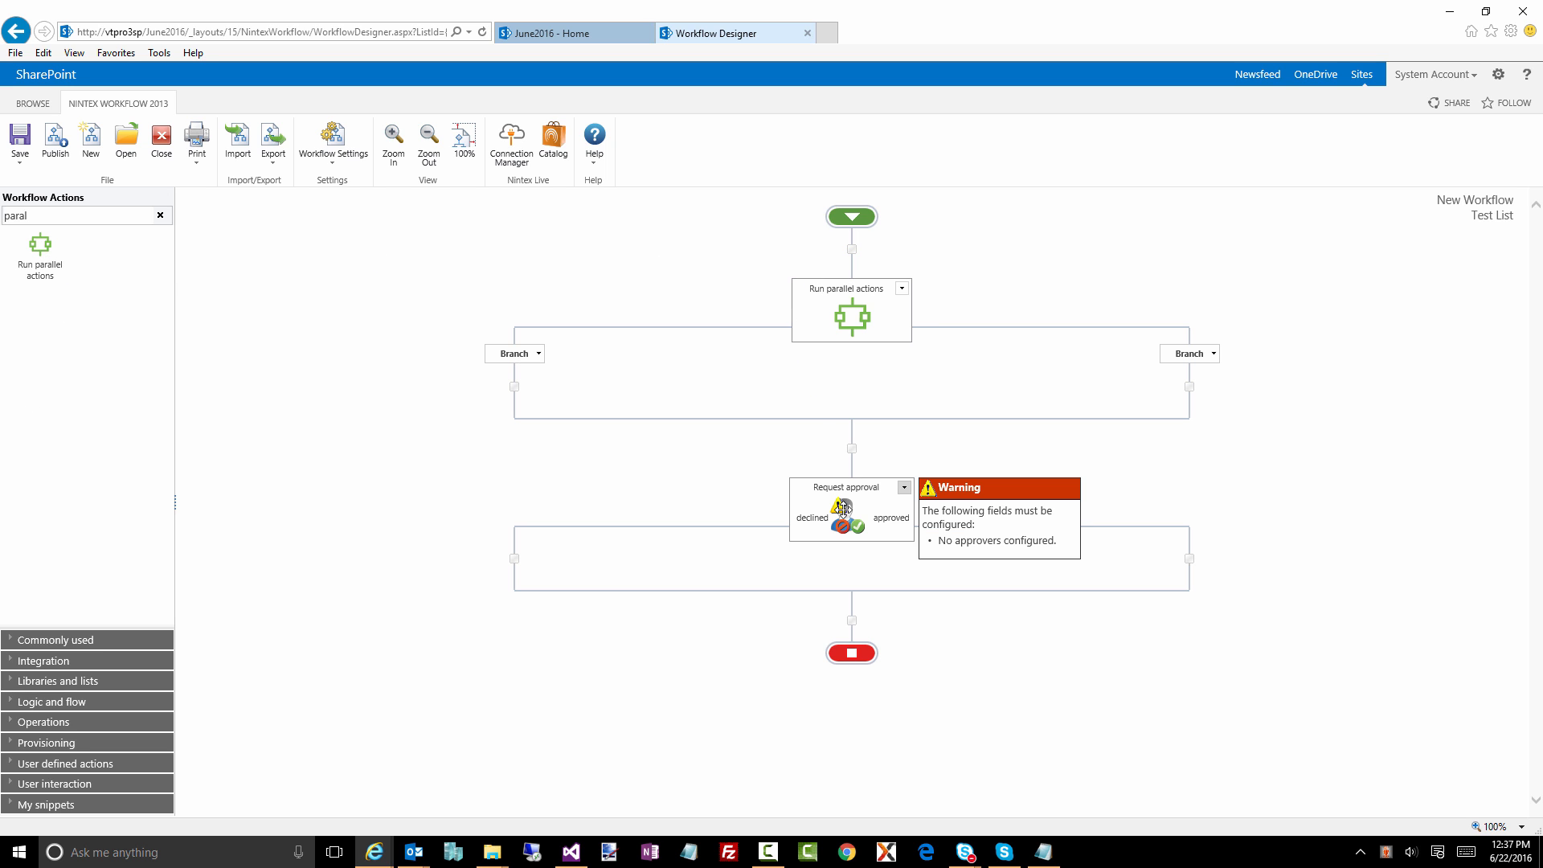
drag(840, 510, 515, 387)
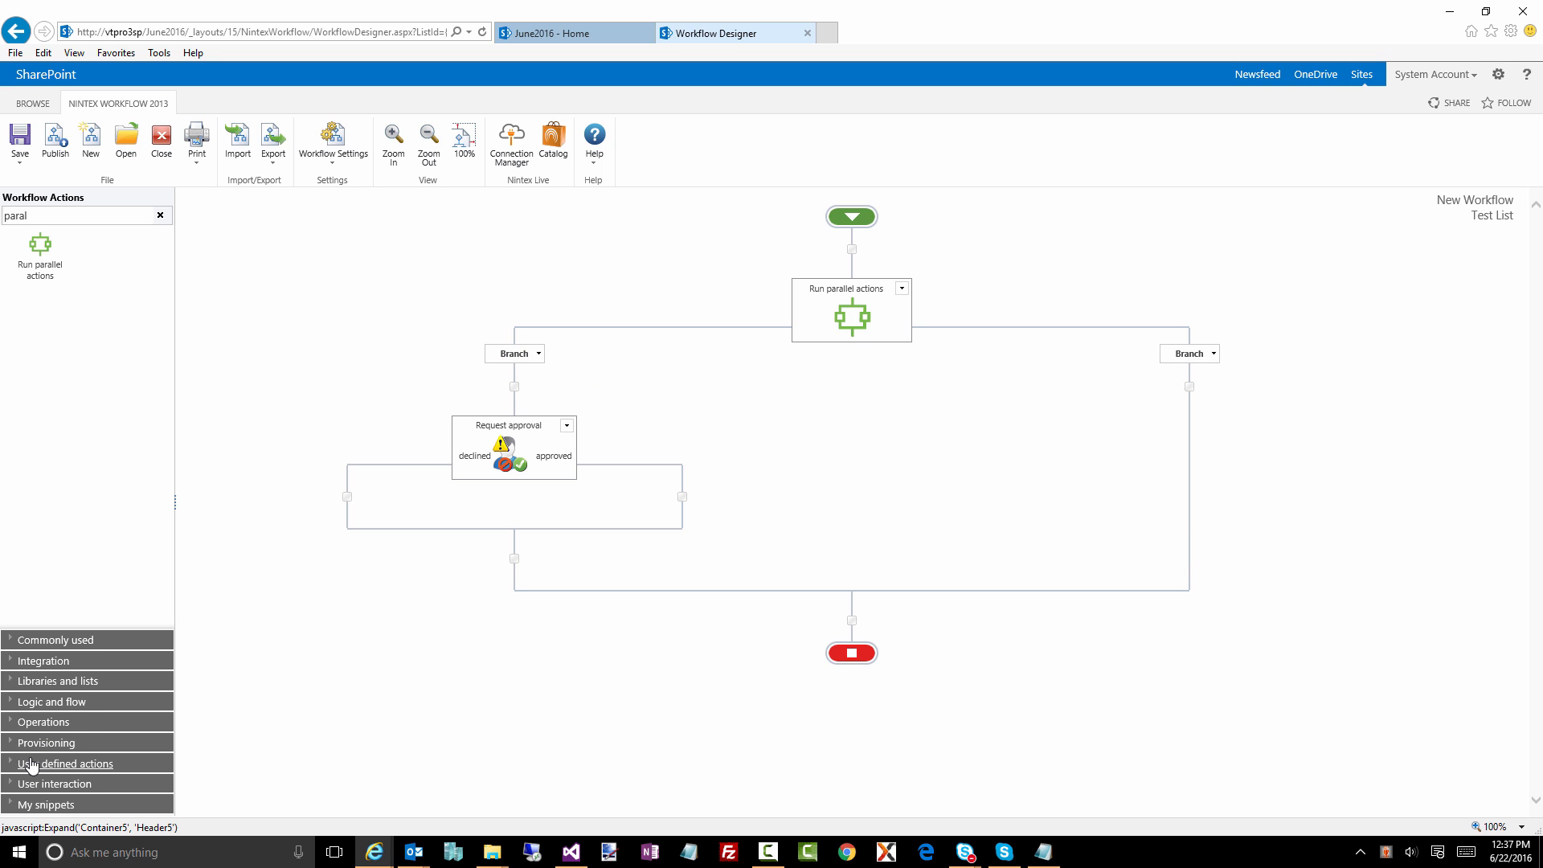
Add a Task reminder to the second parallel branch, try taskActionID as its Action ID, and close its configuration.
click(45, 784)
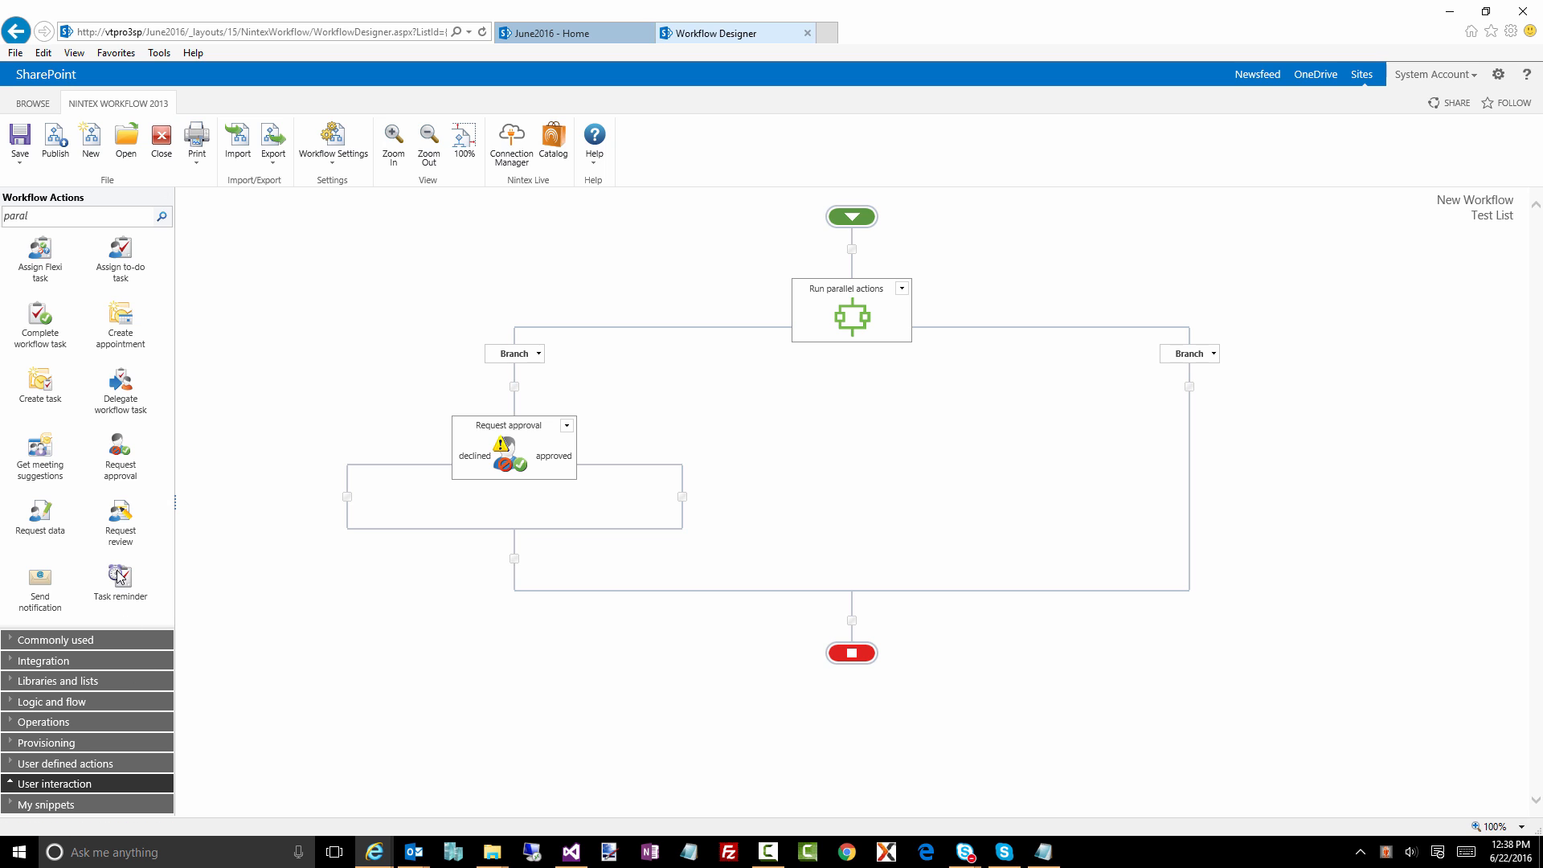
drag(117, 580, 1186, 395)
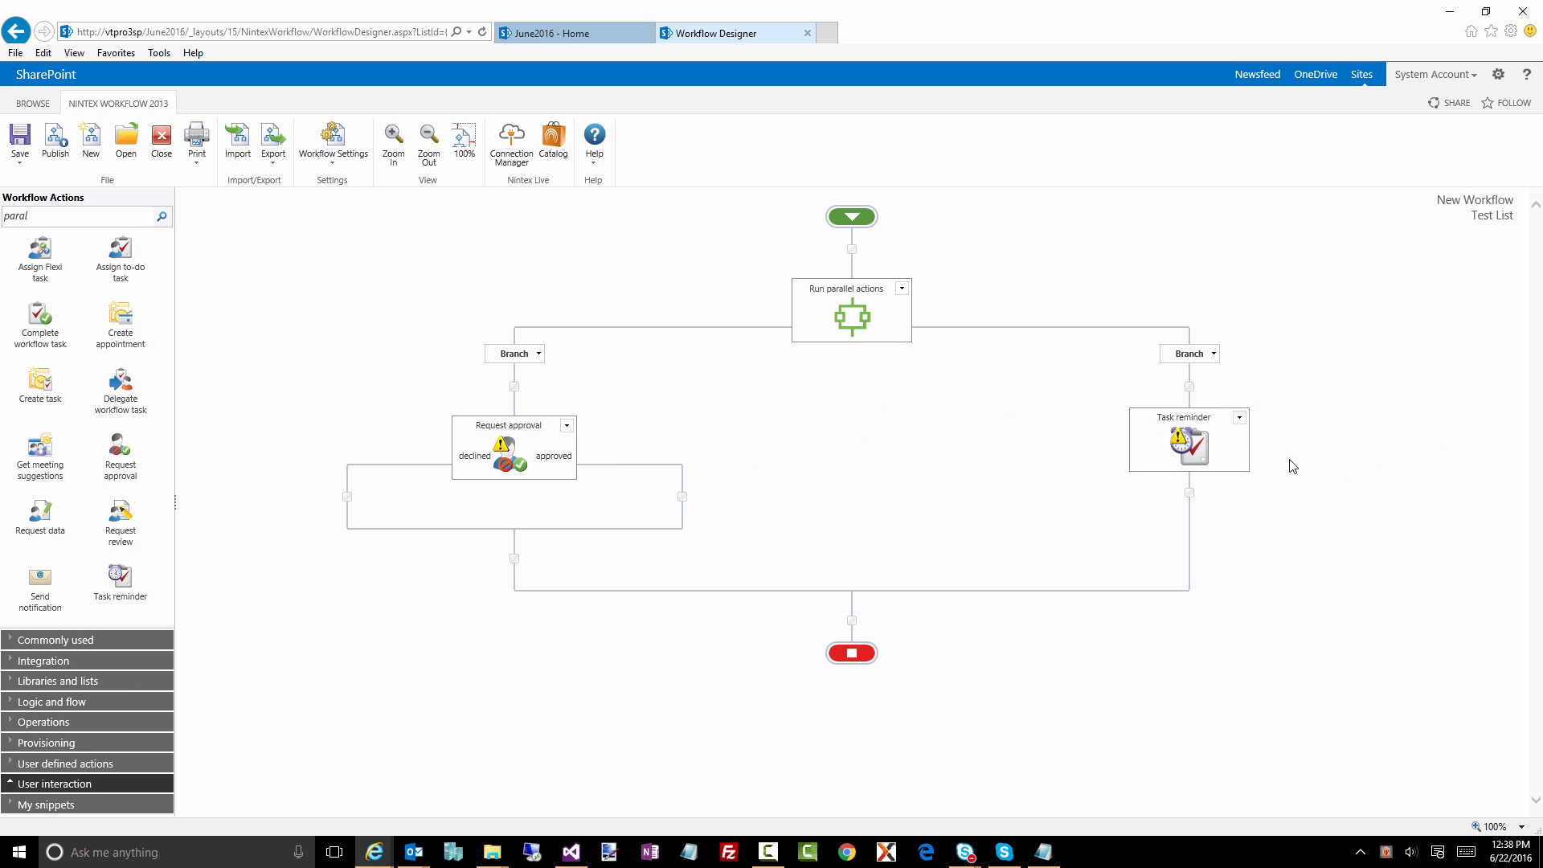
double_click(1201, 440)
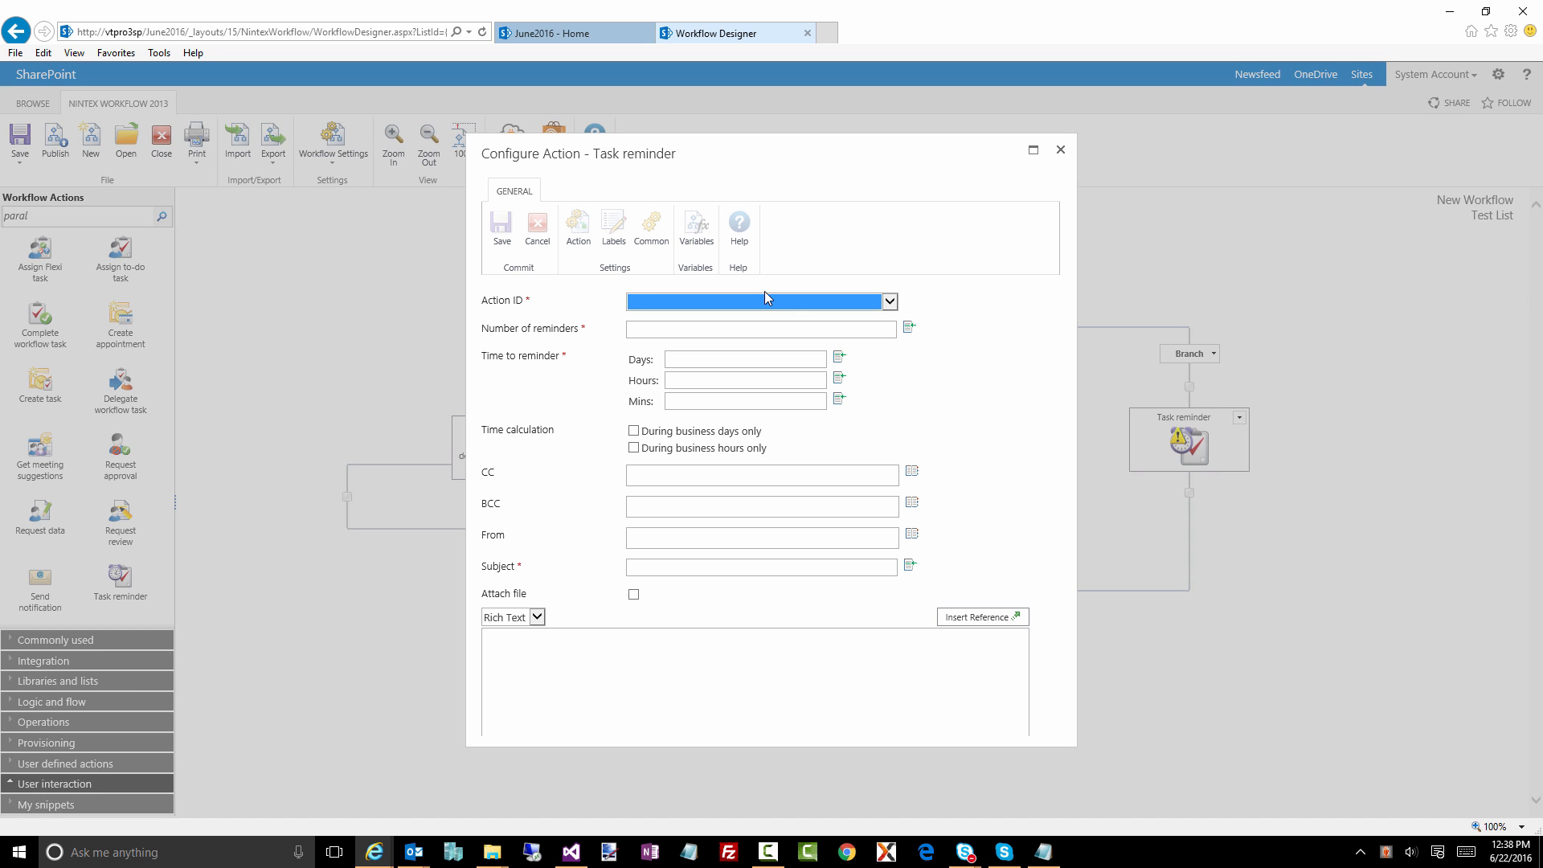
click(641, 301)
click(639, 311)
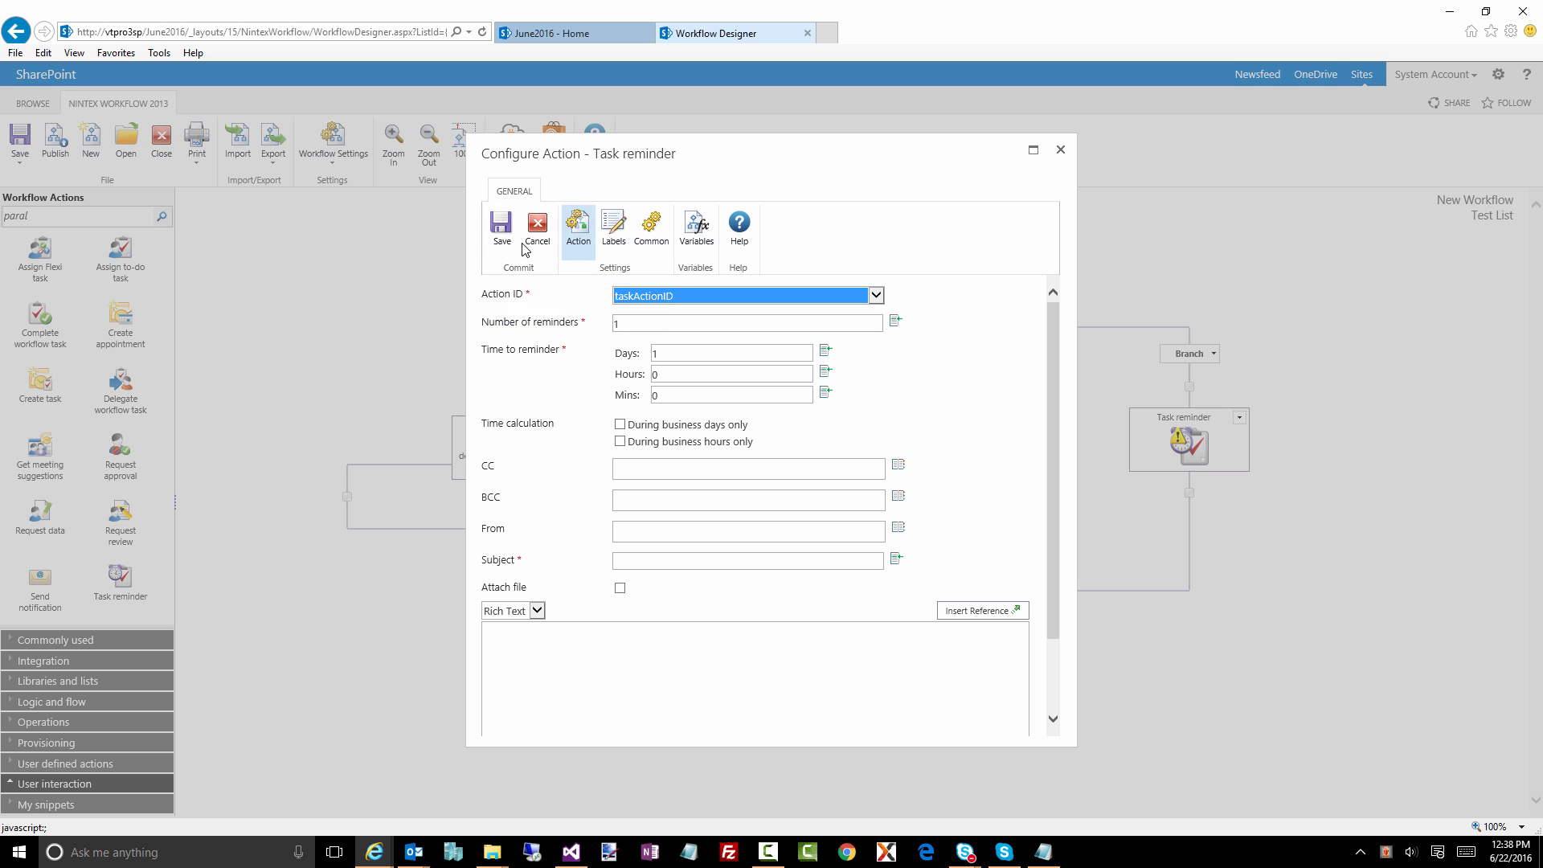
key(Escape)
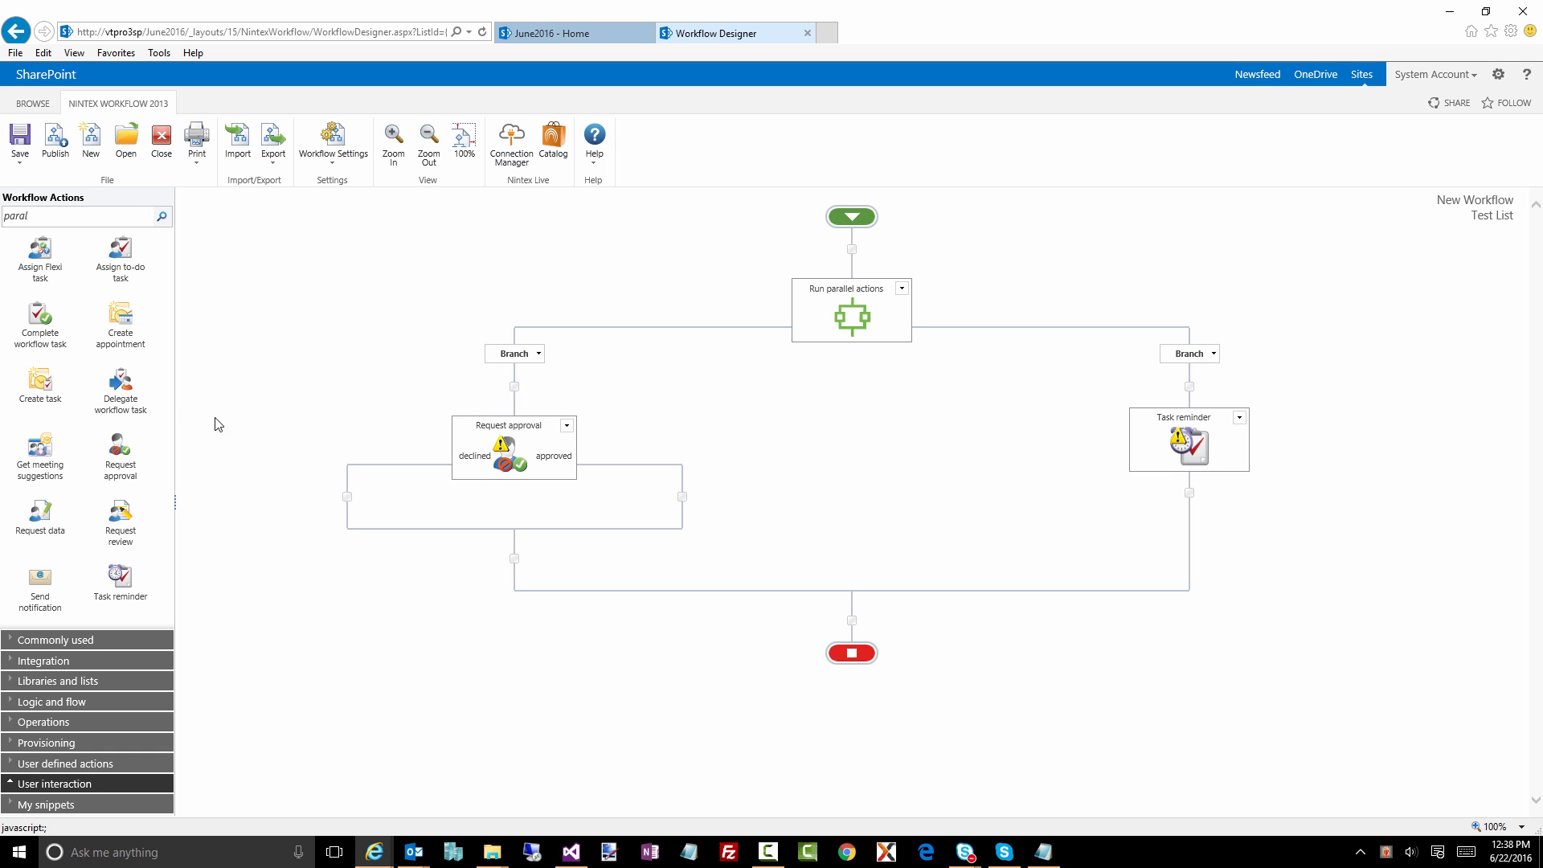
Add a Delegate workflow task action below the Task reminder and try taskActionID as its Action ID.
drag(115, 388, 1189, 492)
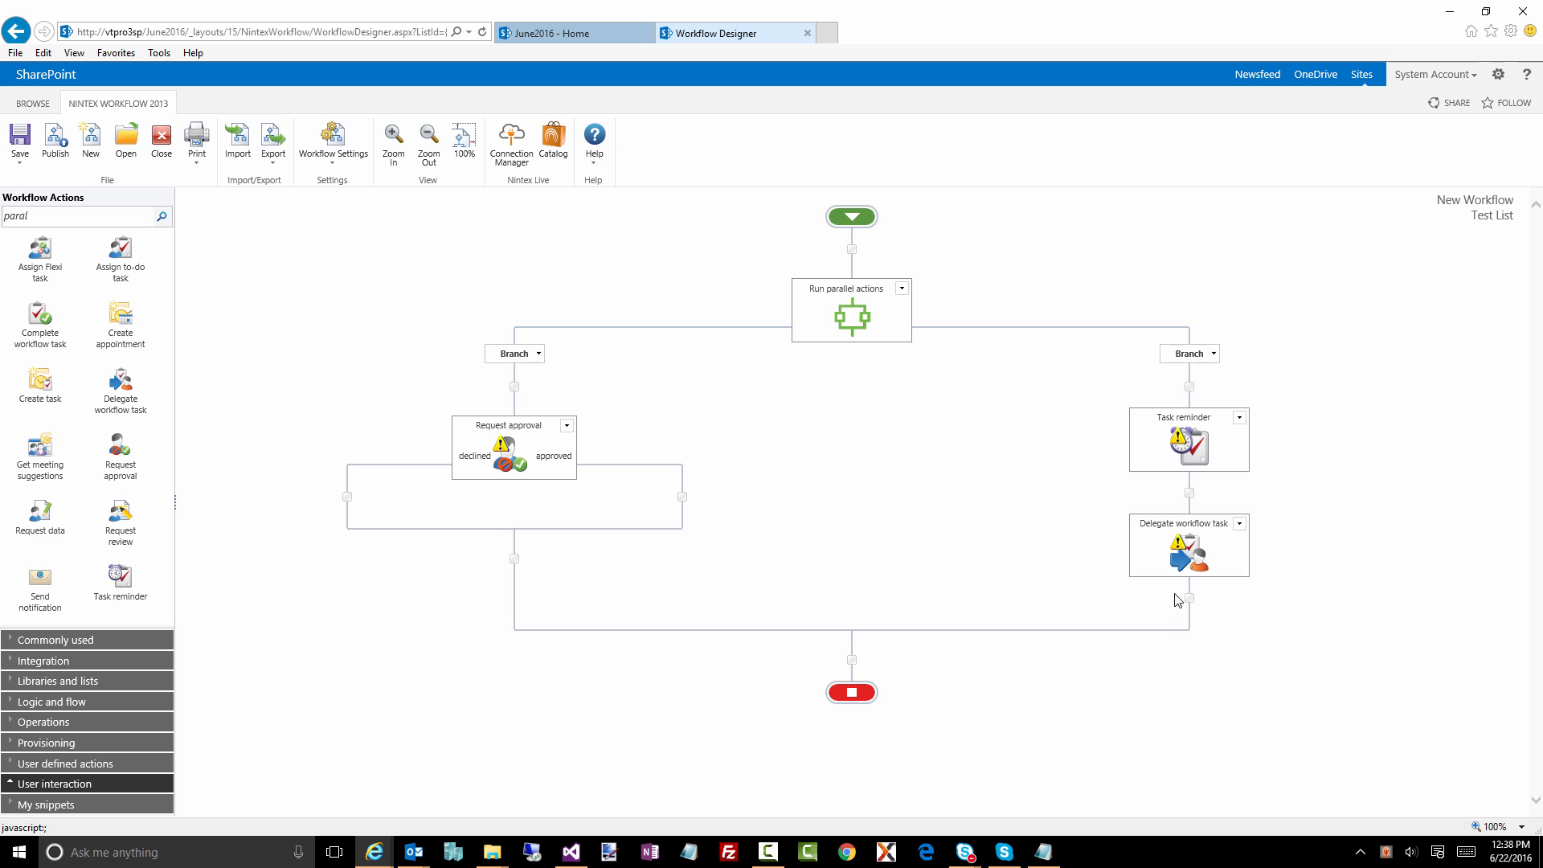
double_click(1185, 551)
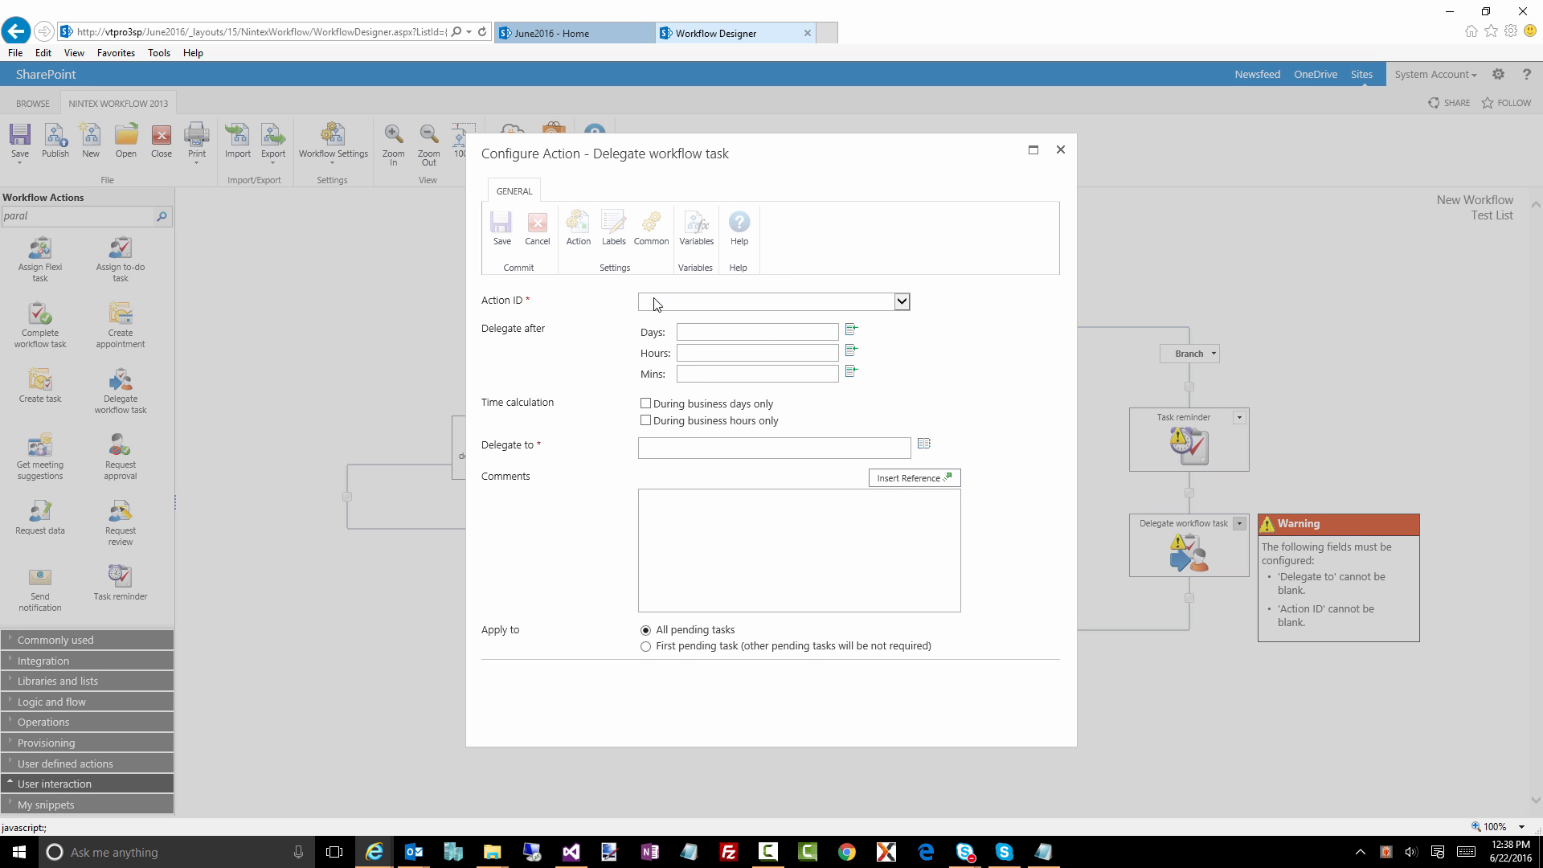
click(655, 296)
click(667, 310)
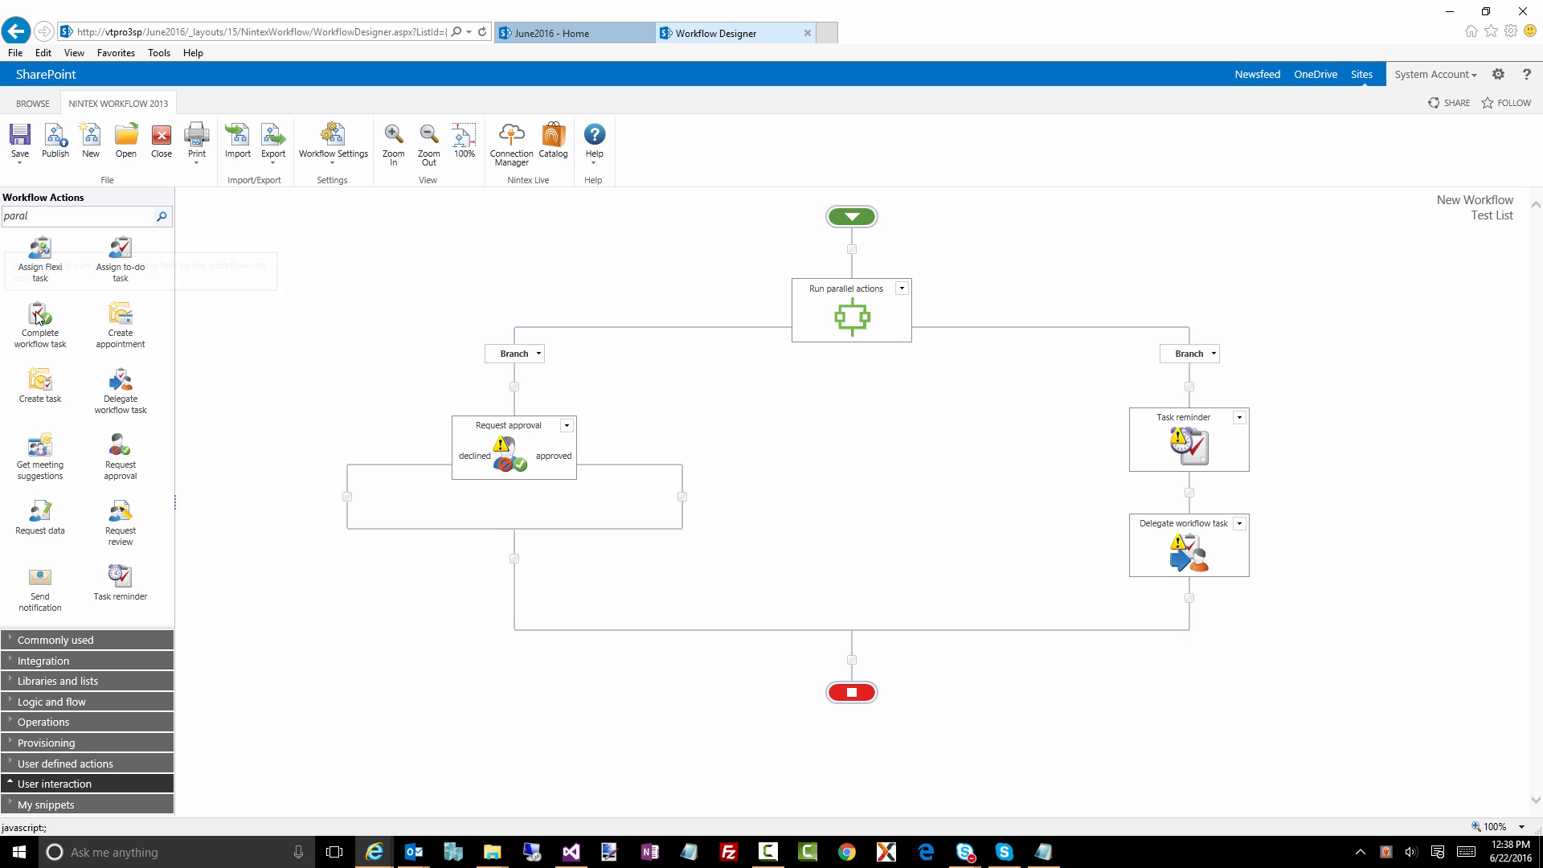
Add a Complete workflow task action below Delegate workflow task, set its Action ID to taskActionID, and check the available task outcomes.
drag(36, 317, 1172, 631)
double_click(1189, 646)
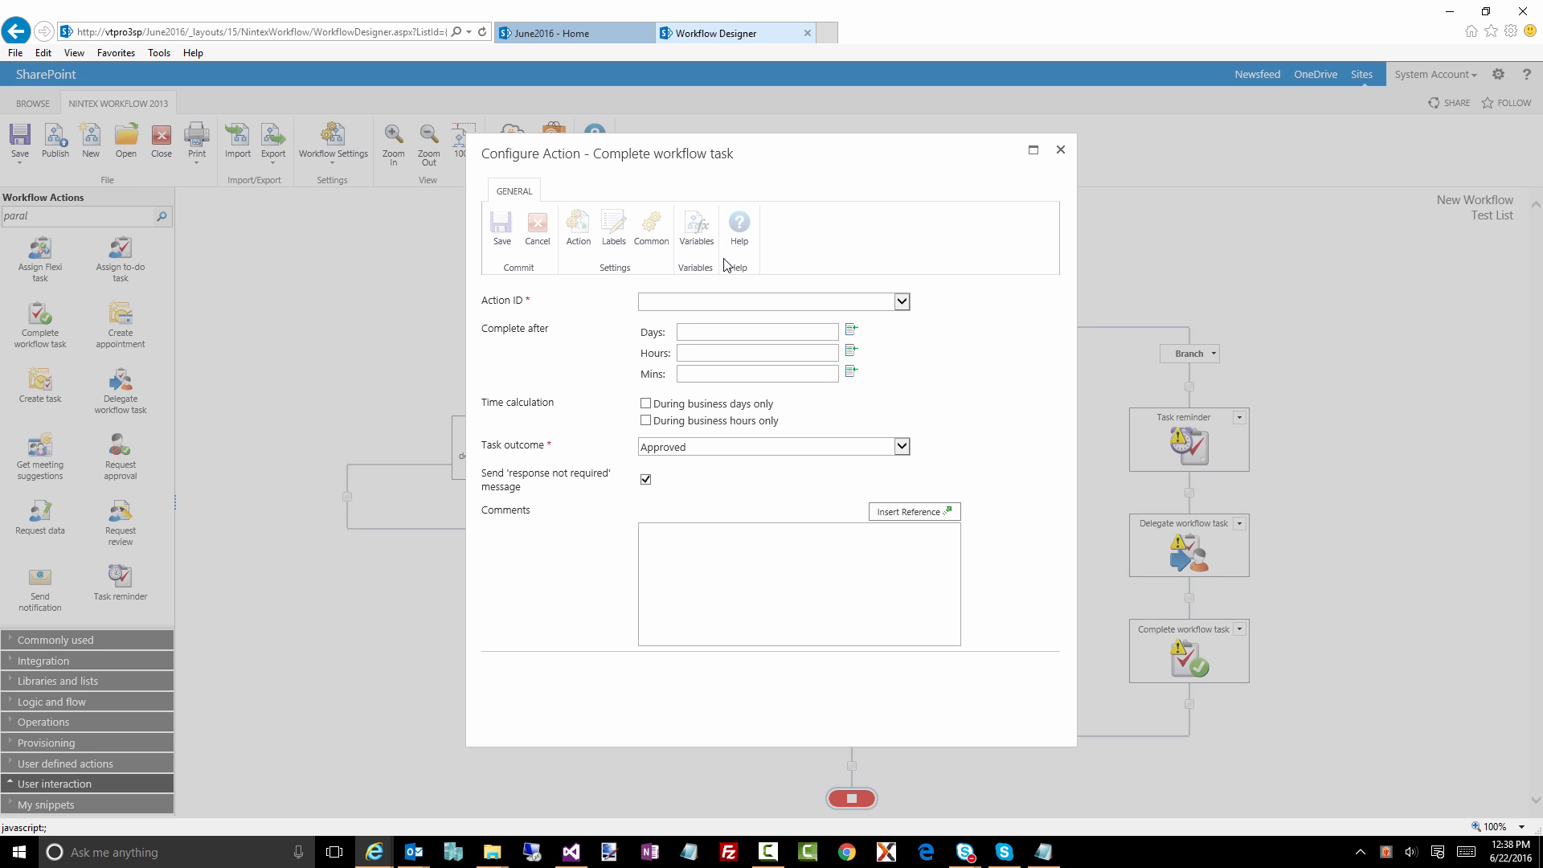
click(704, 294)
click(696, 307)
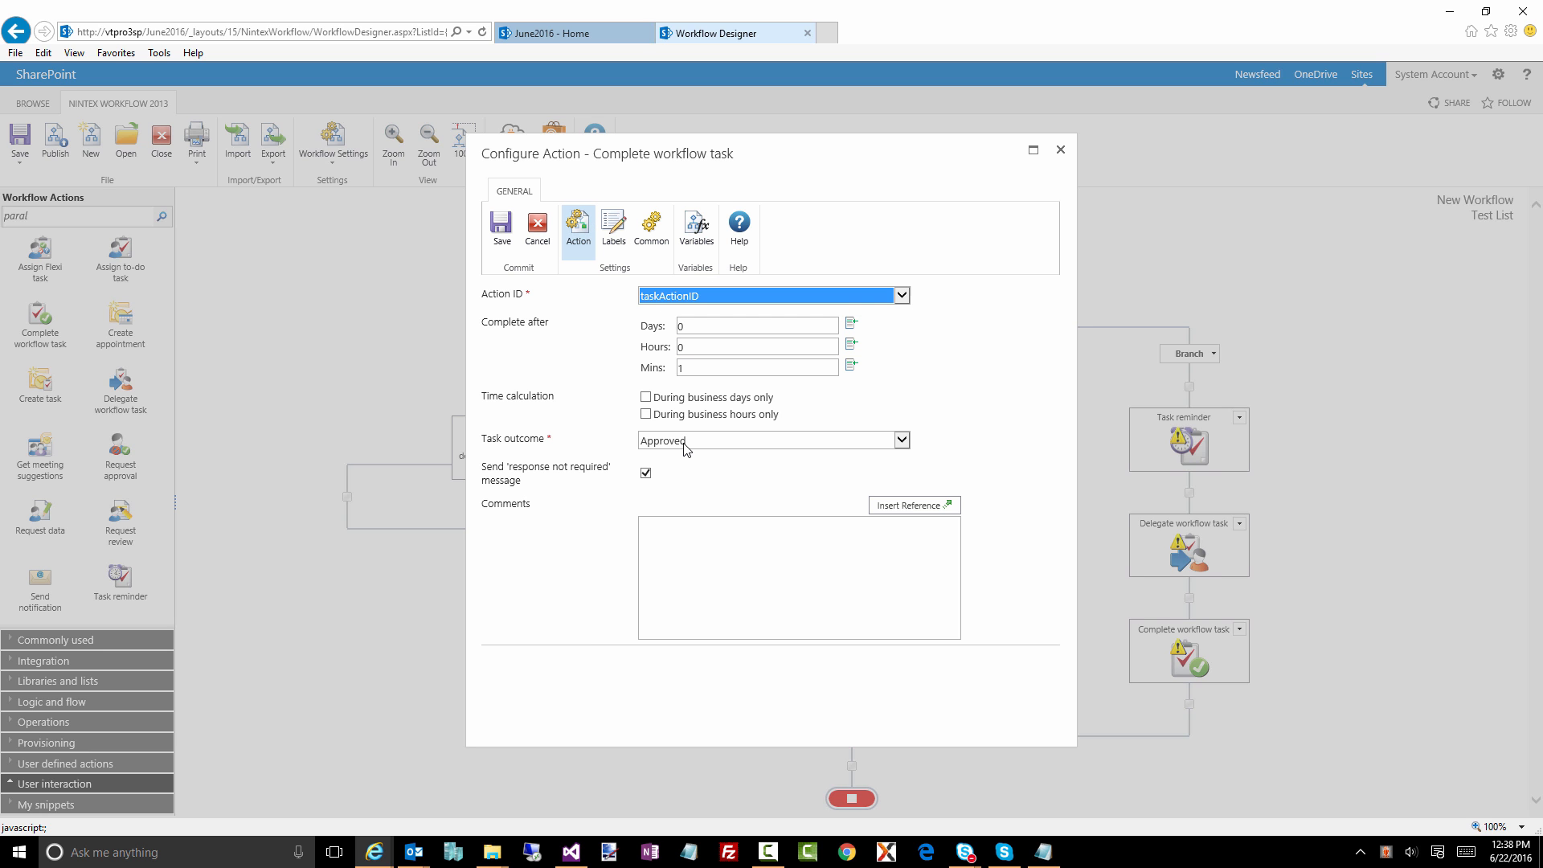
click(686, 441)
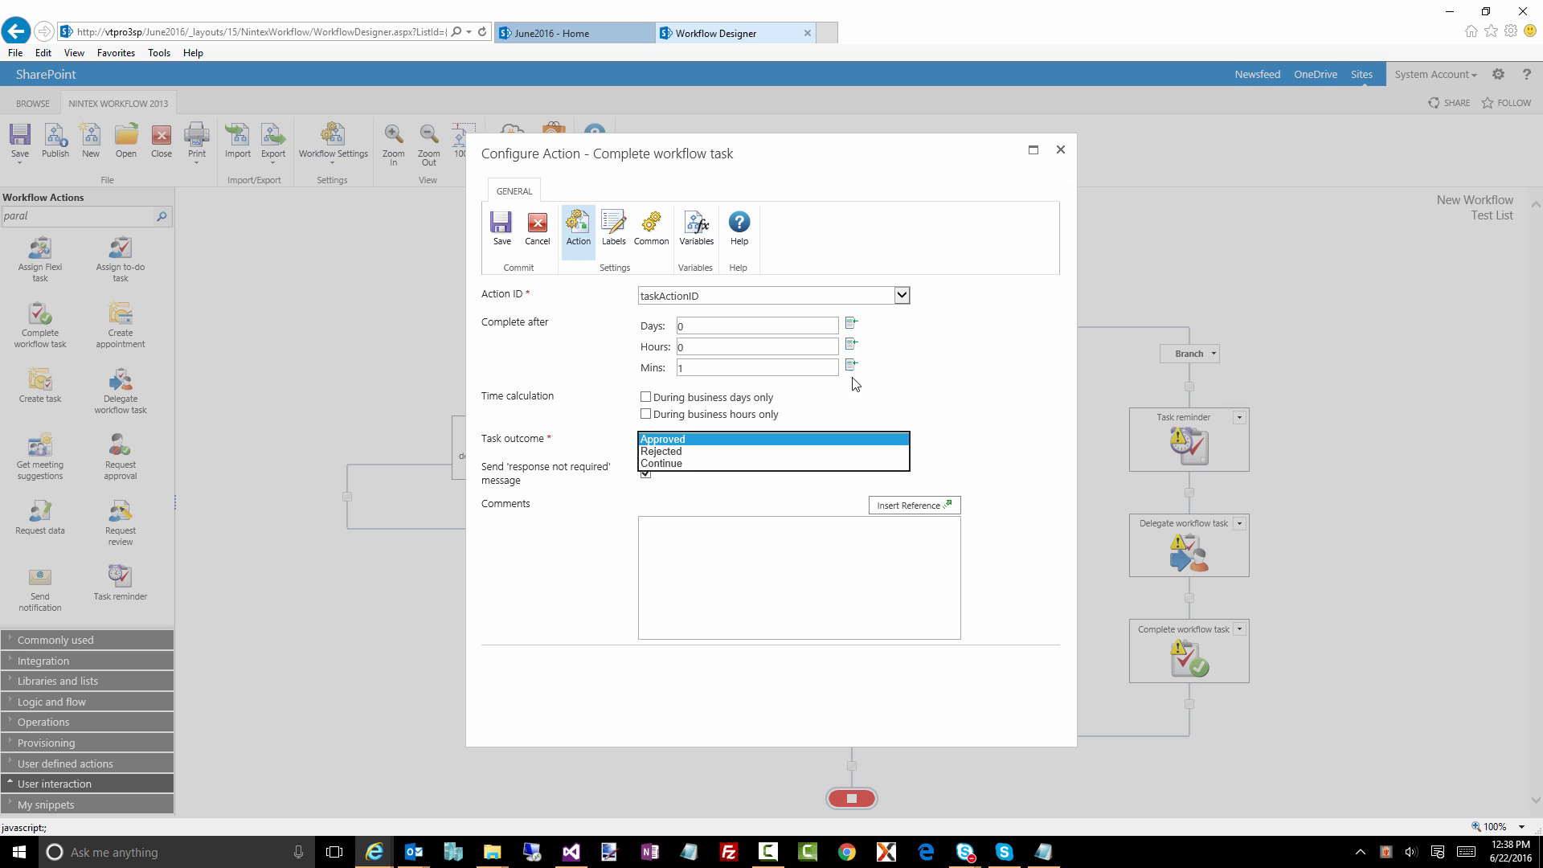
click(966, 374)
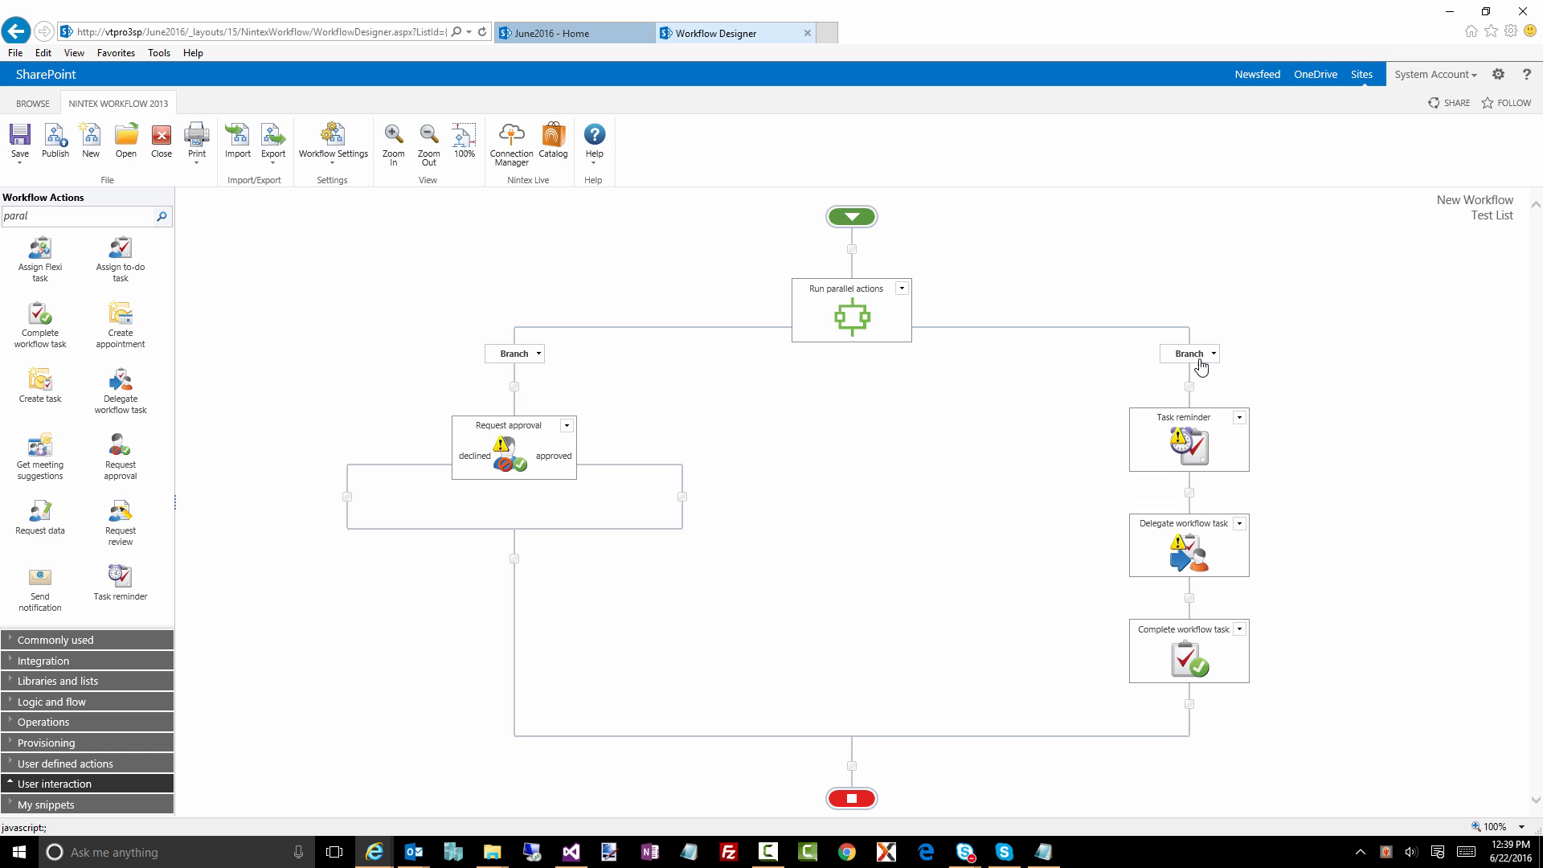
Delete the Run parallel actions block with all its branches from the workflow.
click(902, 291)
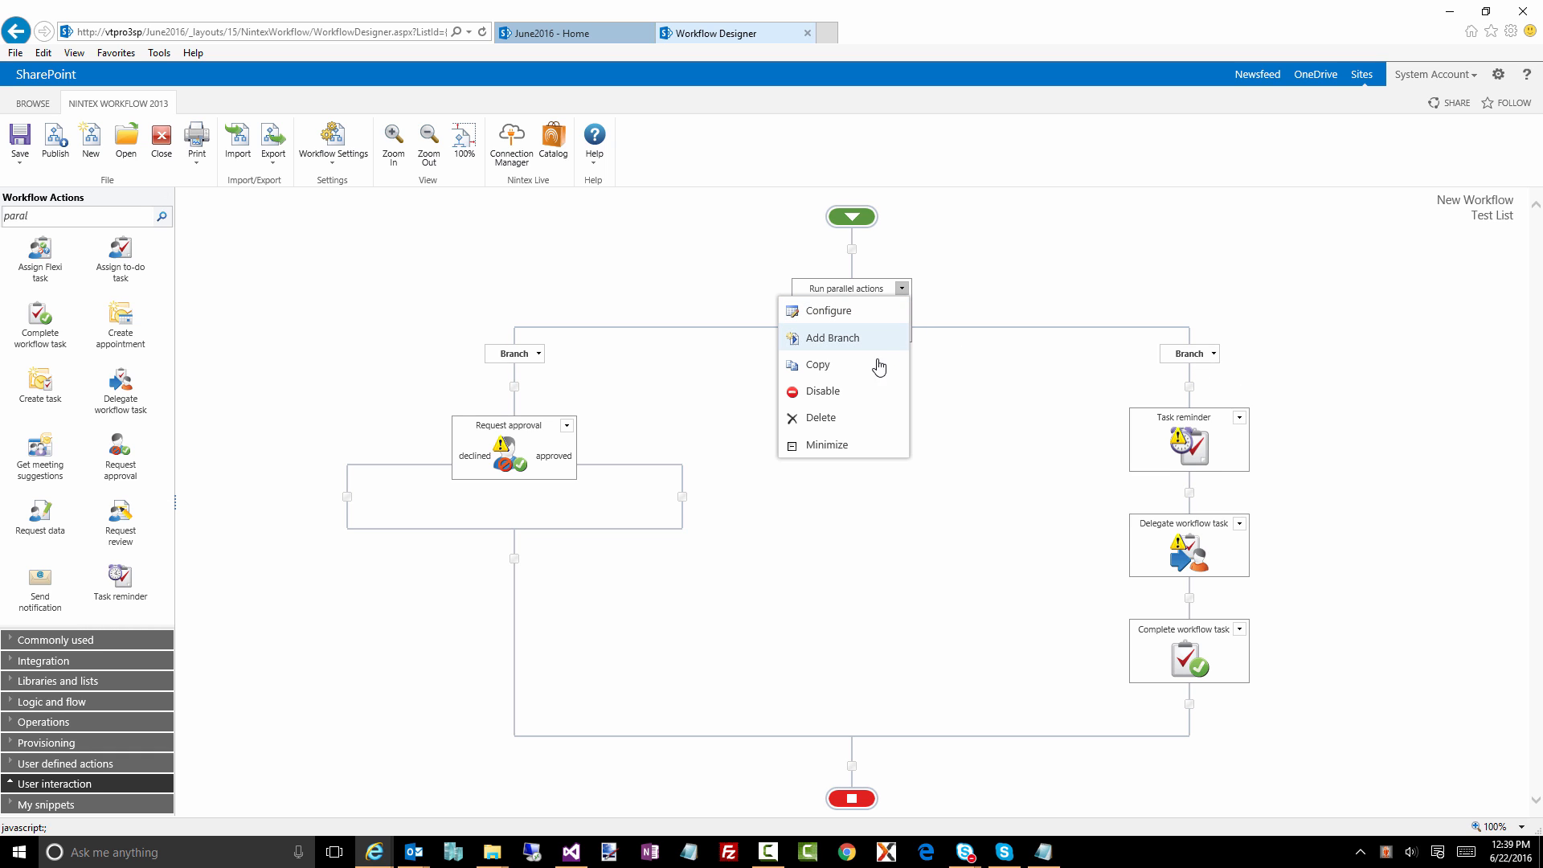
click(828, 418)
click(815, 500)
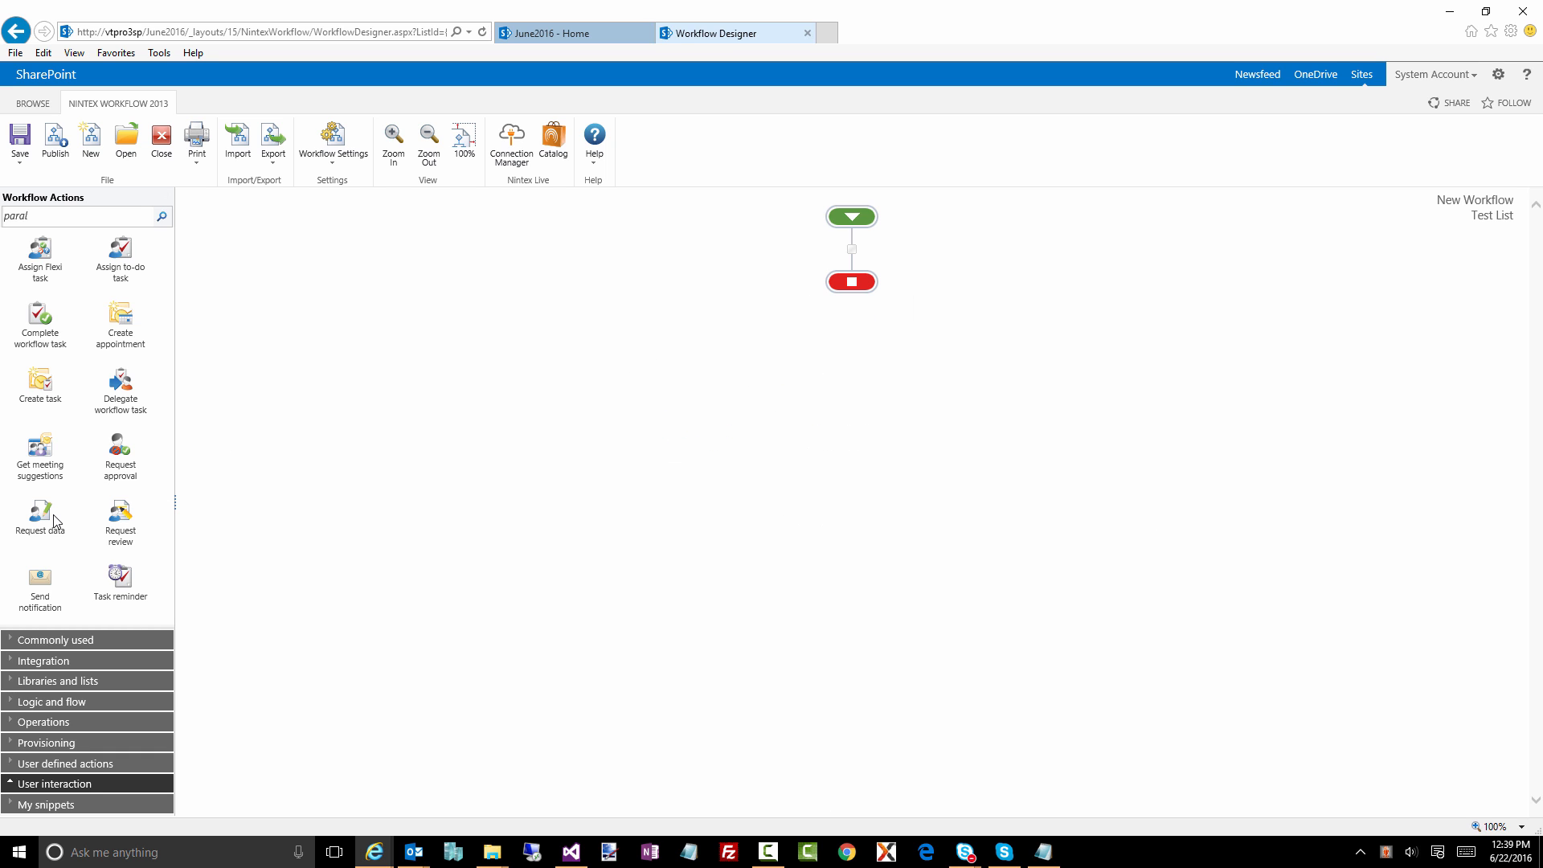
Add a Request data action to the workflow and name its new content type My Content tYpe.
drag(54, 521, 852, 249)
double_click(857, 312)
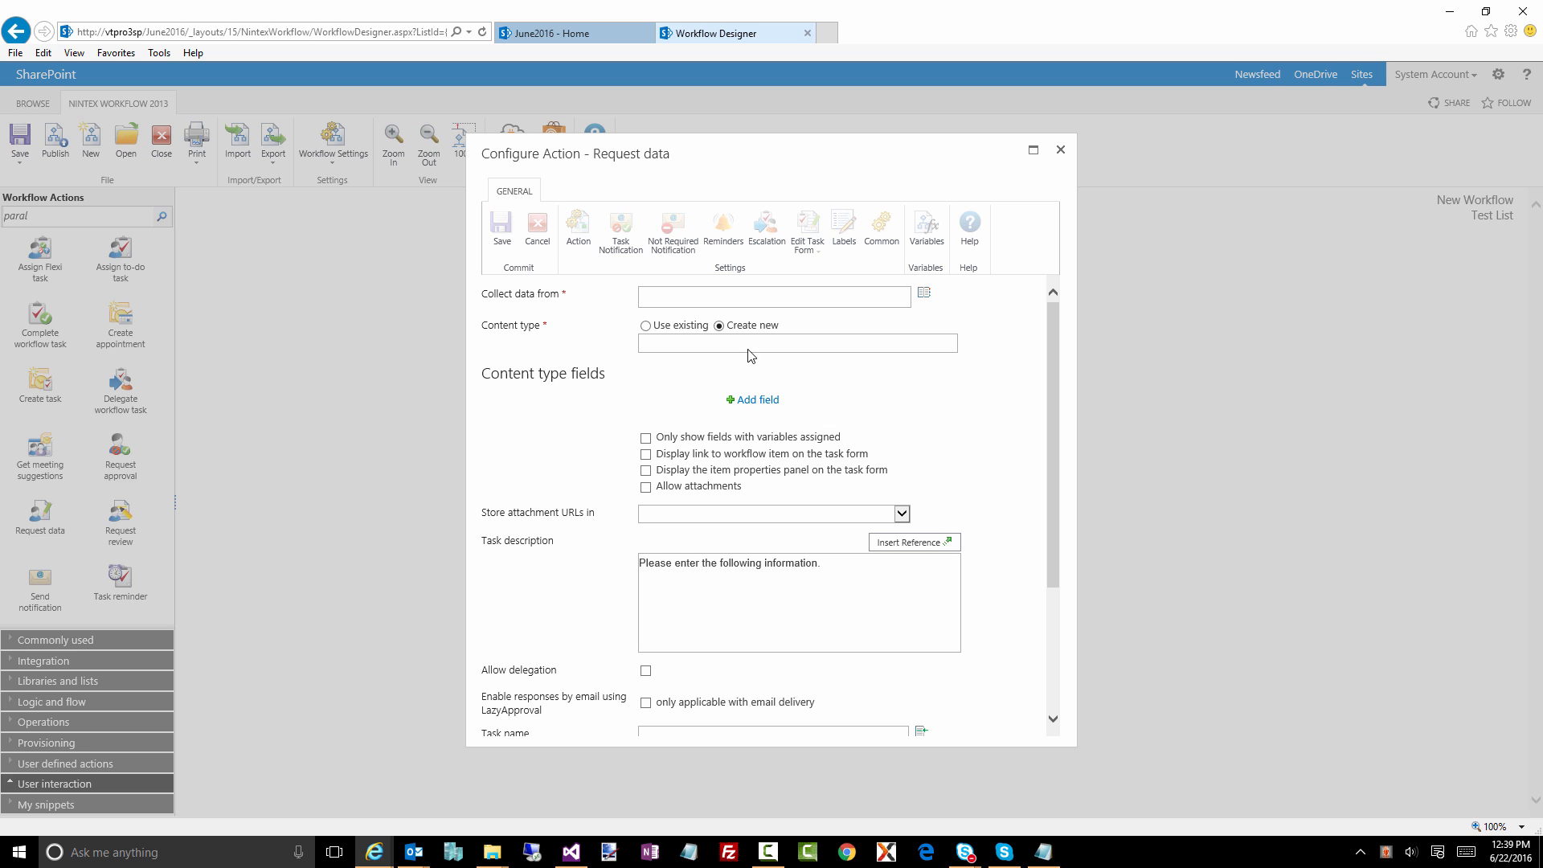
click(760, 346)
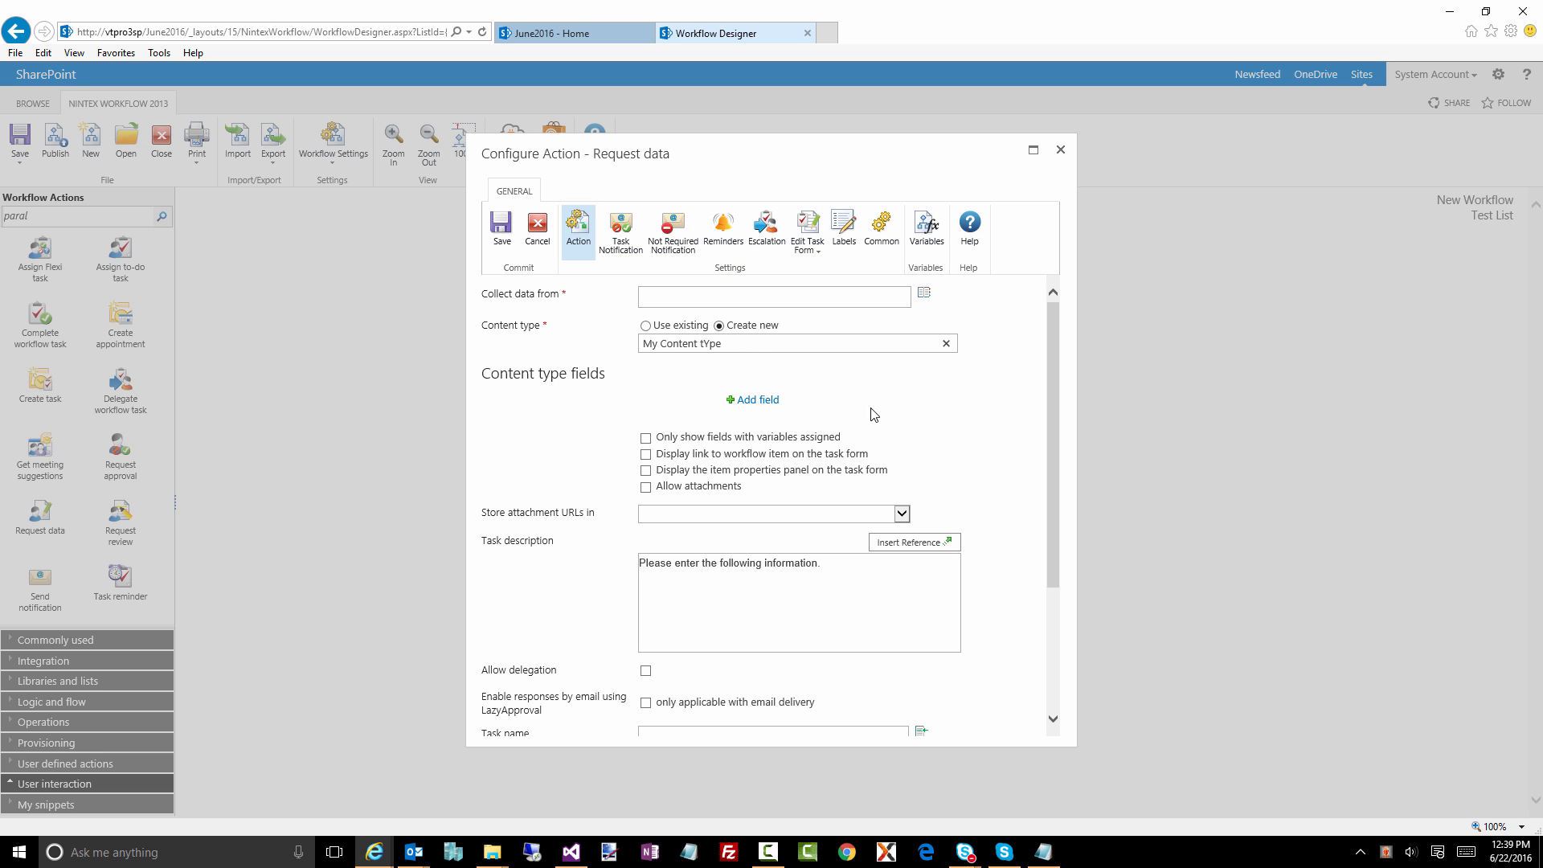
Add two single line of text fields named asdfasd and fdafs to the Request data content type.
click(758, 400)
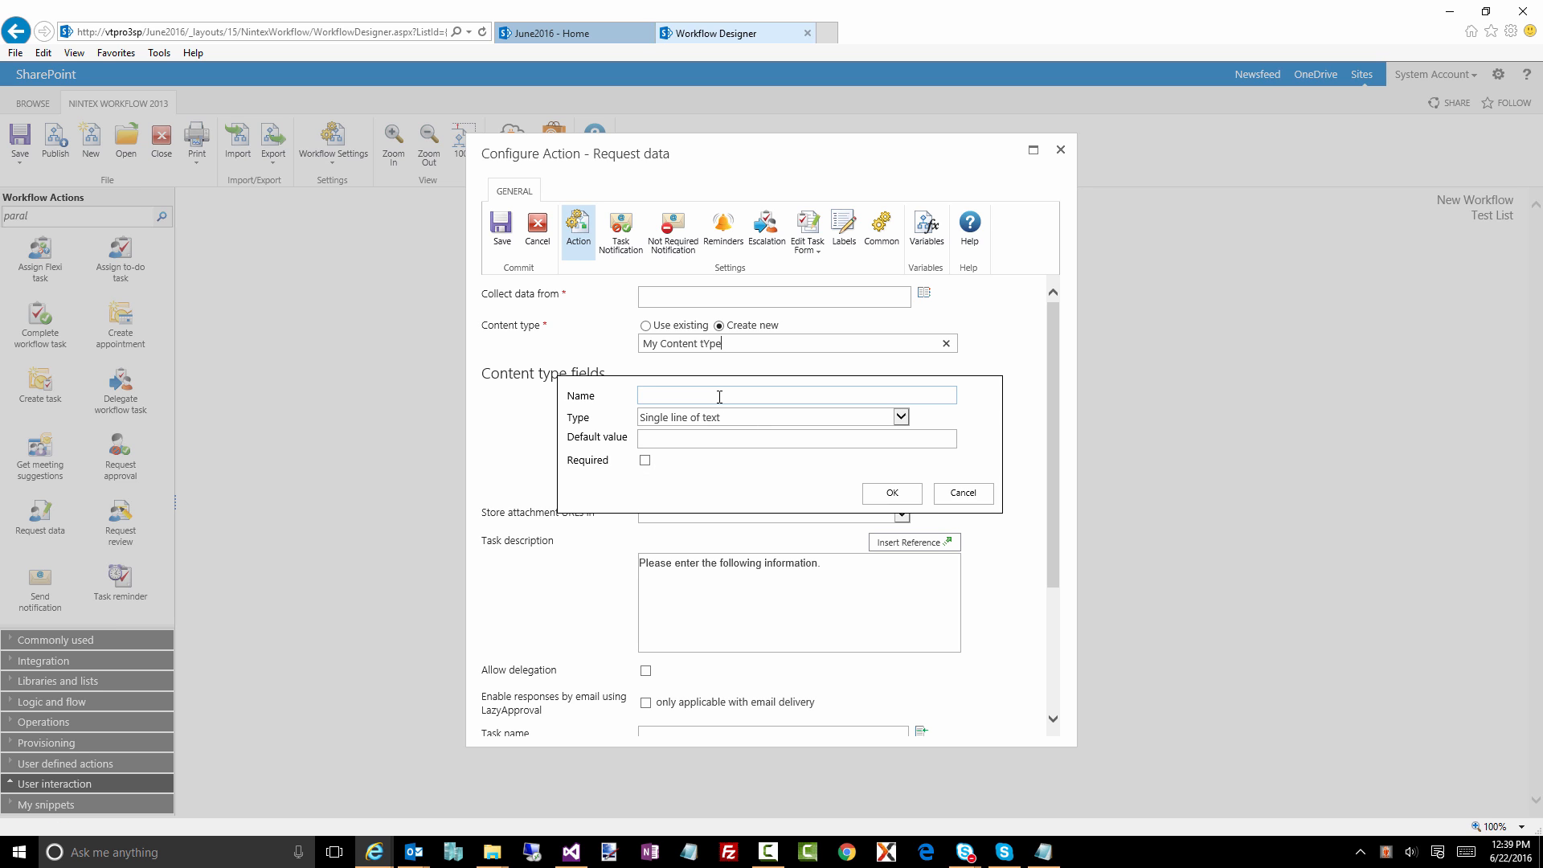
text(asdfasd)
click(890, 493)
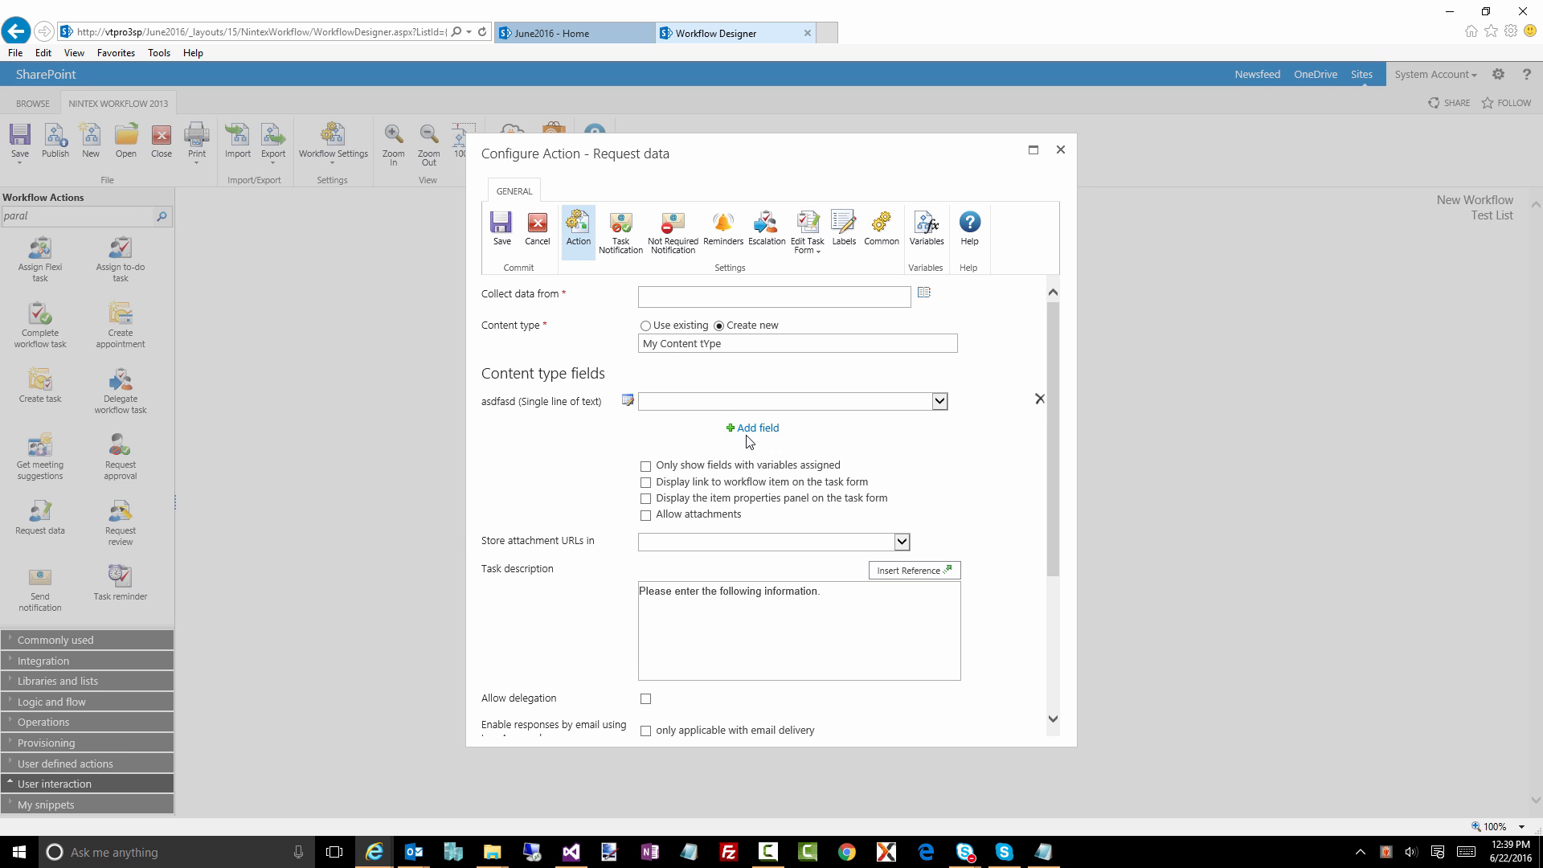
click(751, 430)
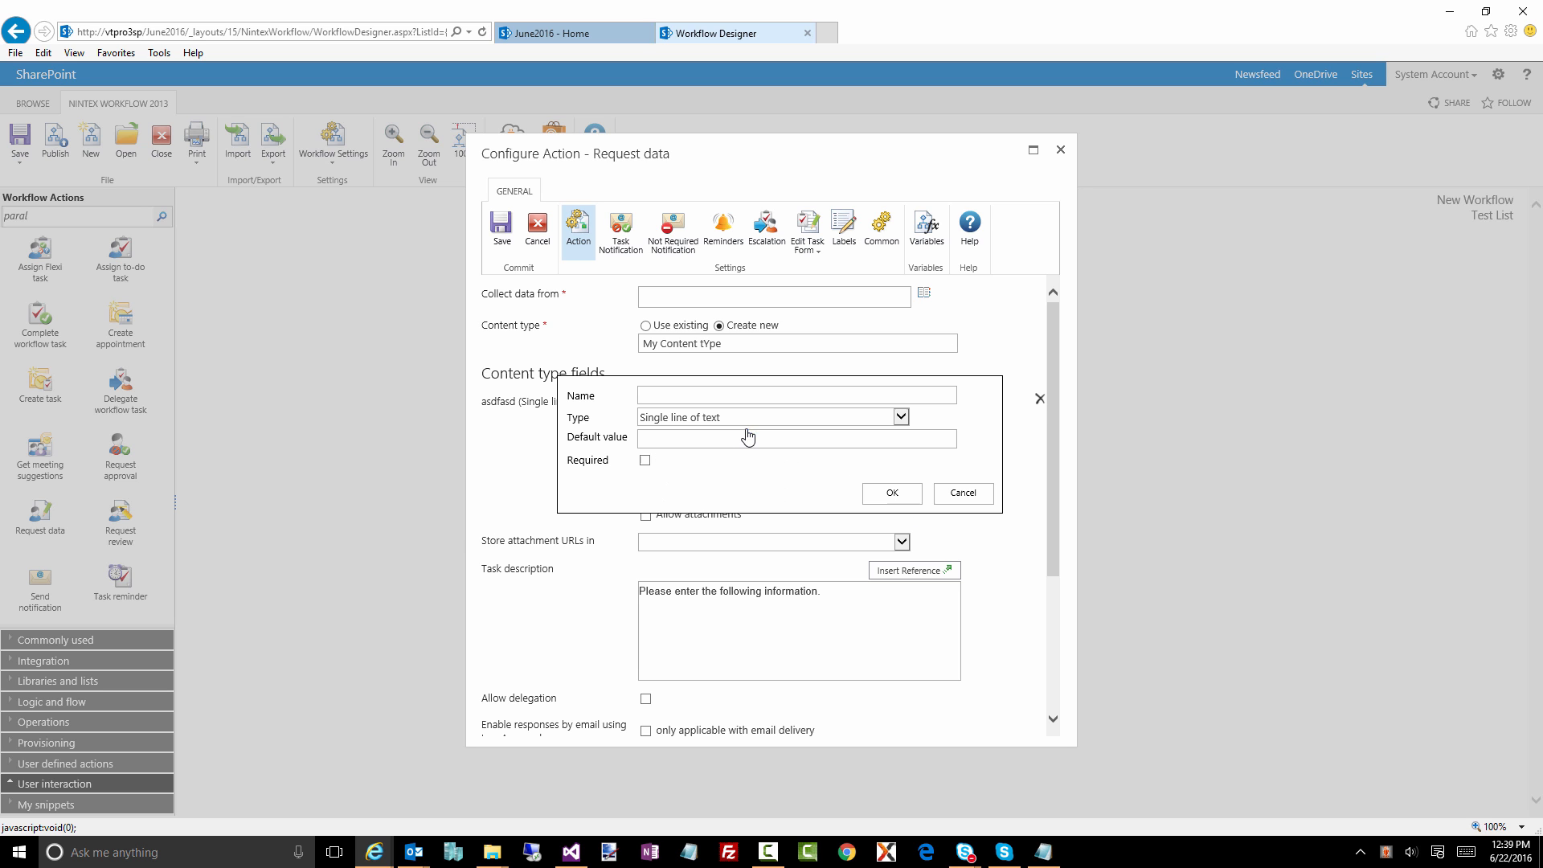
click(907, 493)
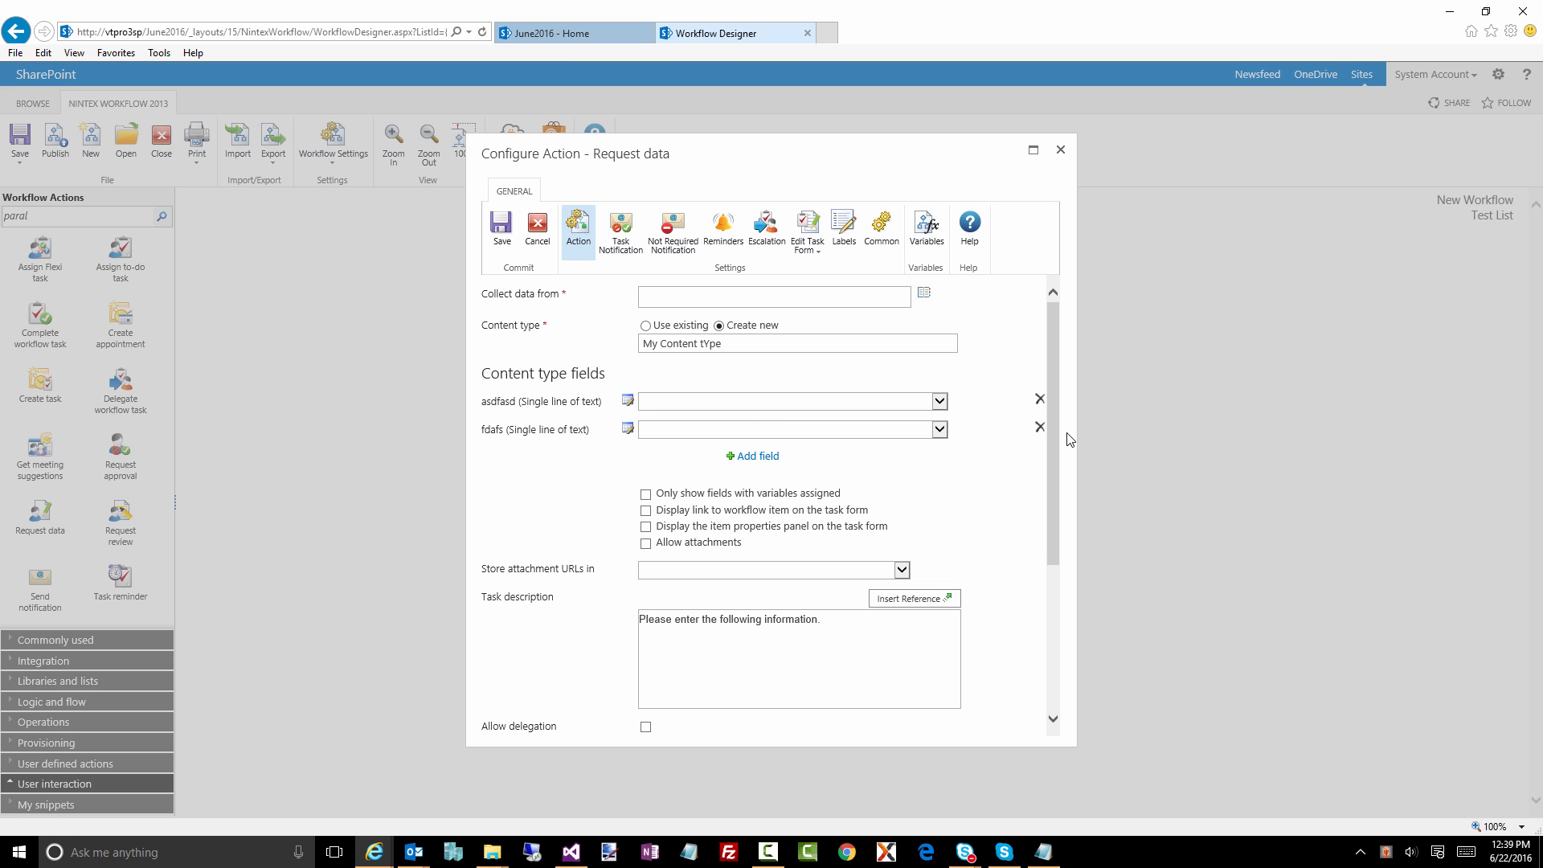
Examine the remaining Request data settings, including task description, delegation, due date, action ID storage and reminders.
scroll(879, 482, down, 3)
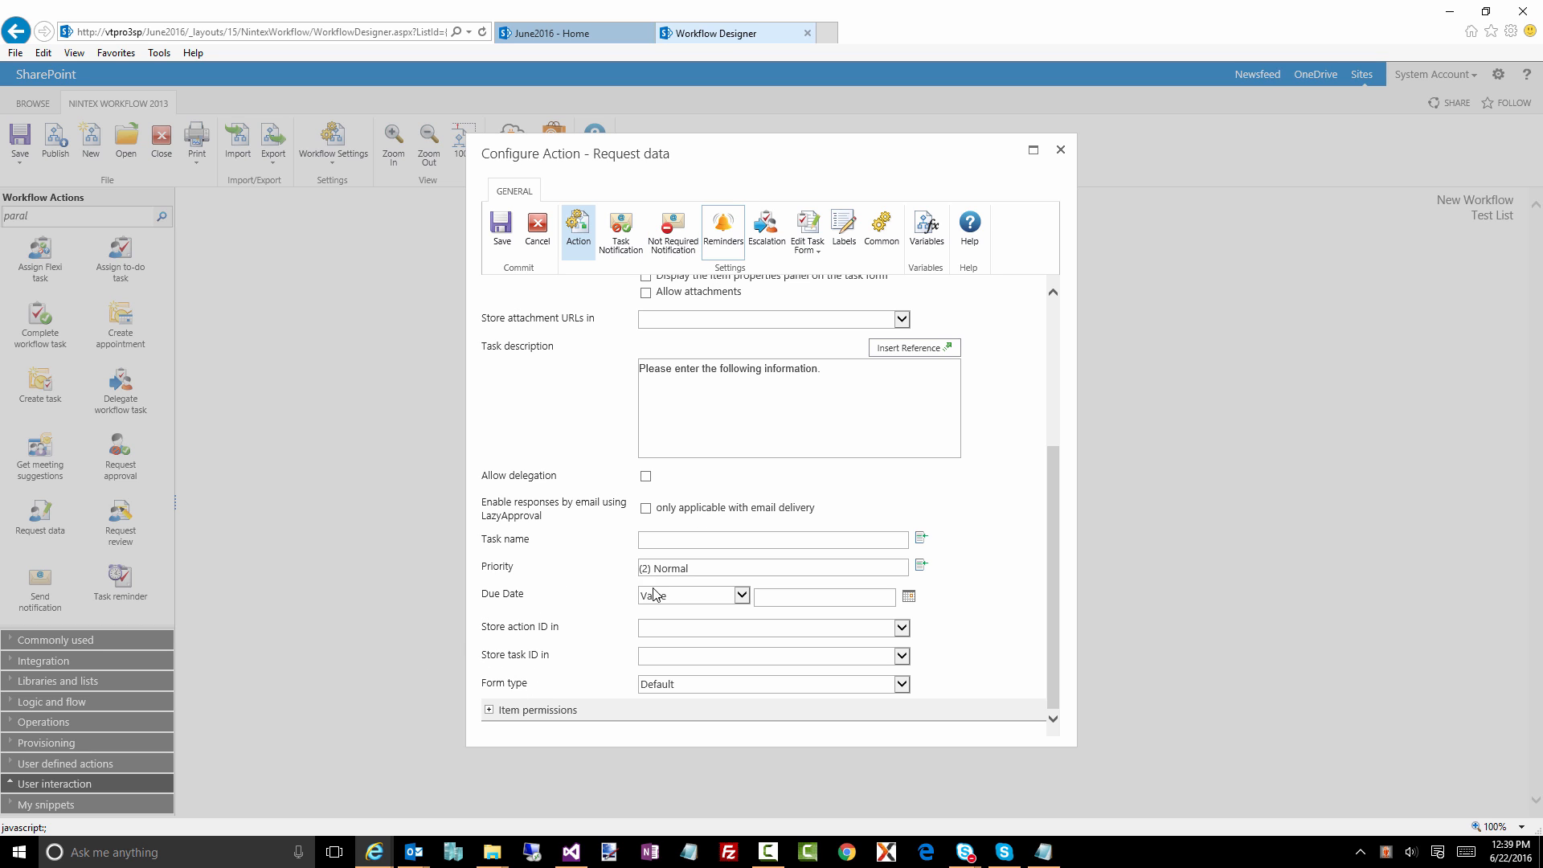
scroll(726, 348, up, 2)
scroll(746, 265, up, 1)
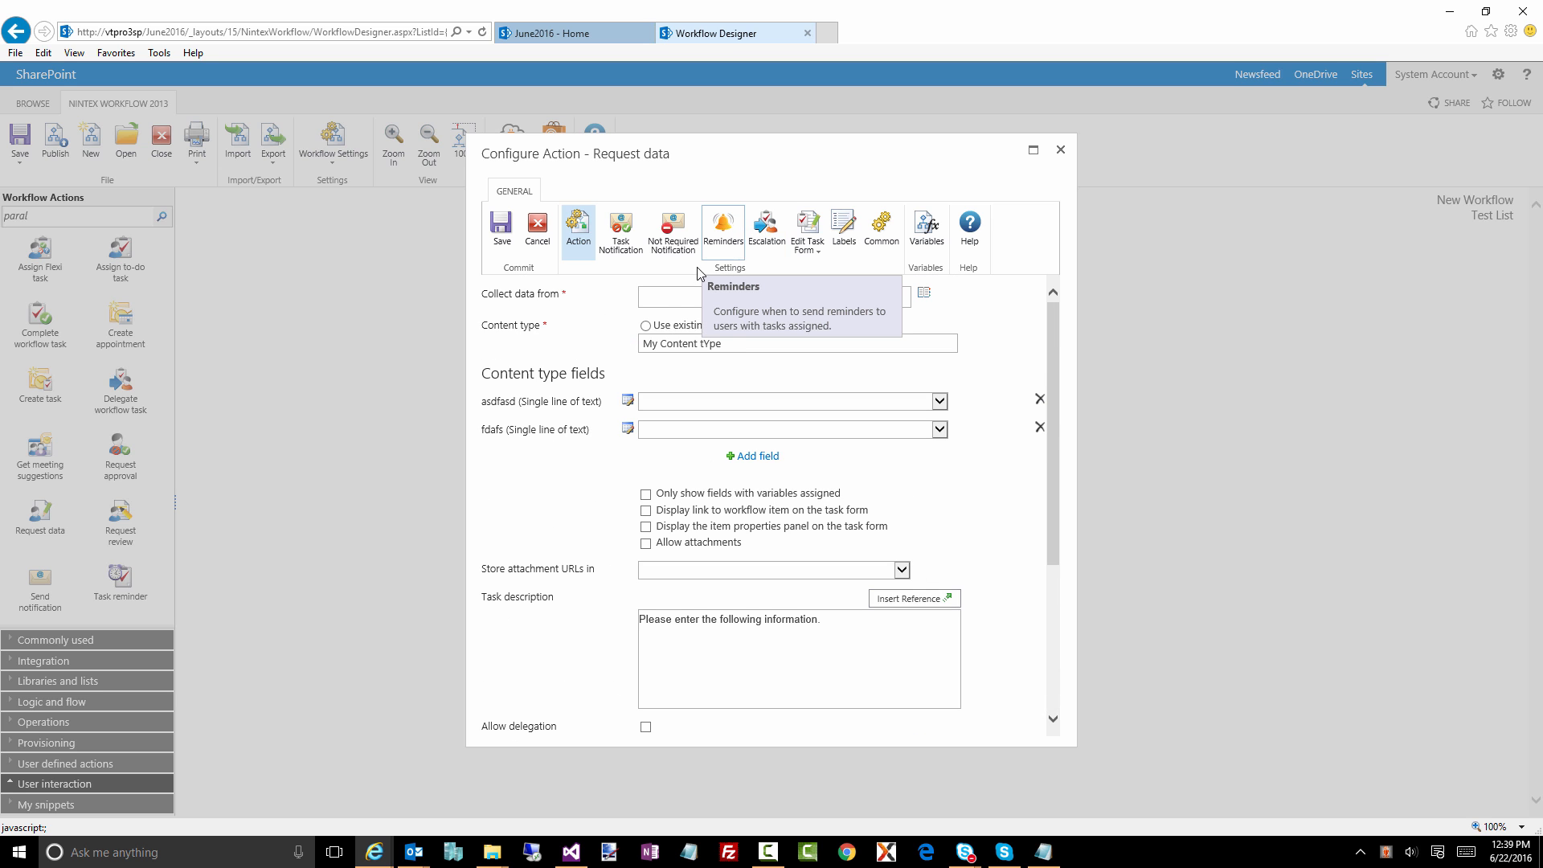
scroll(567, 563, down, 3)
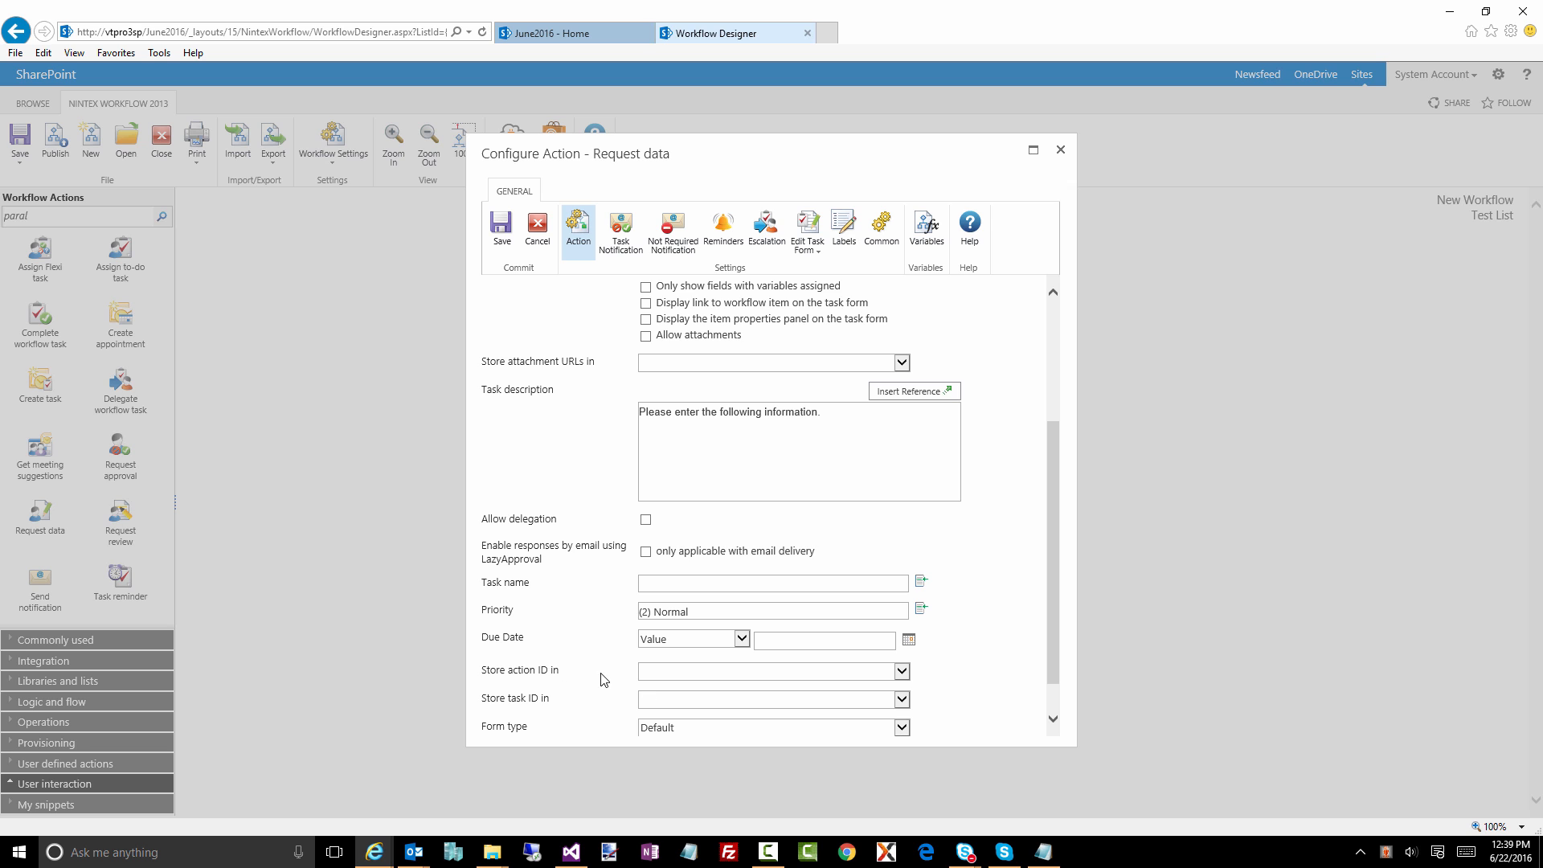
Close the Request data configuration without saving and delete the Request data action from the workflow.
click(1061, 150)
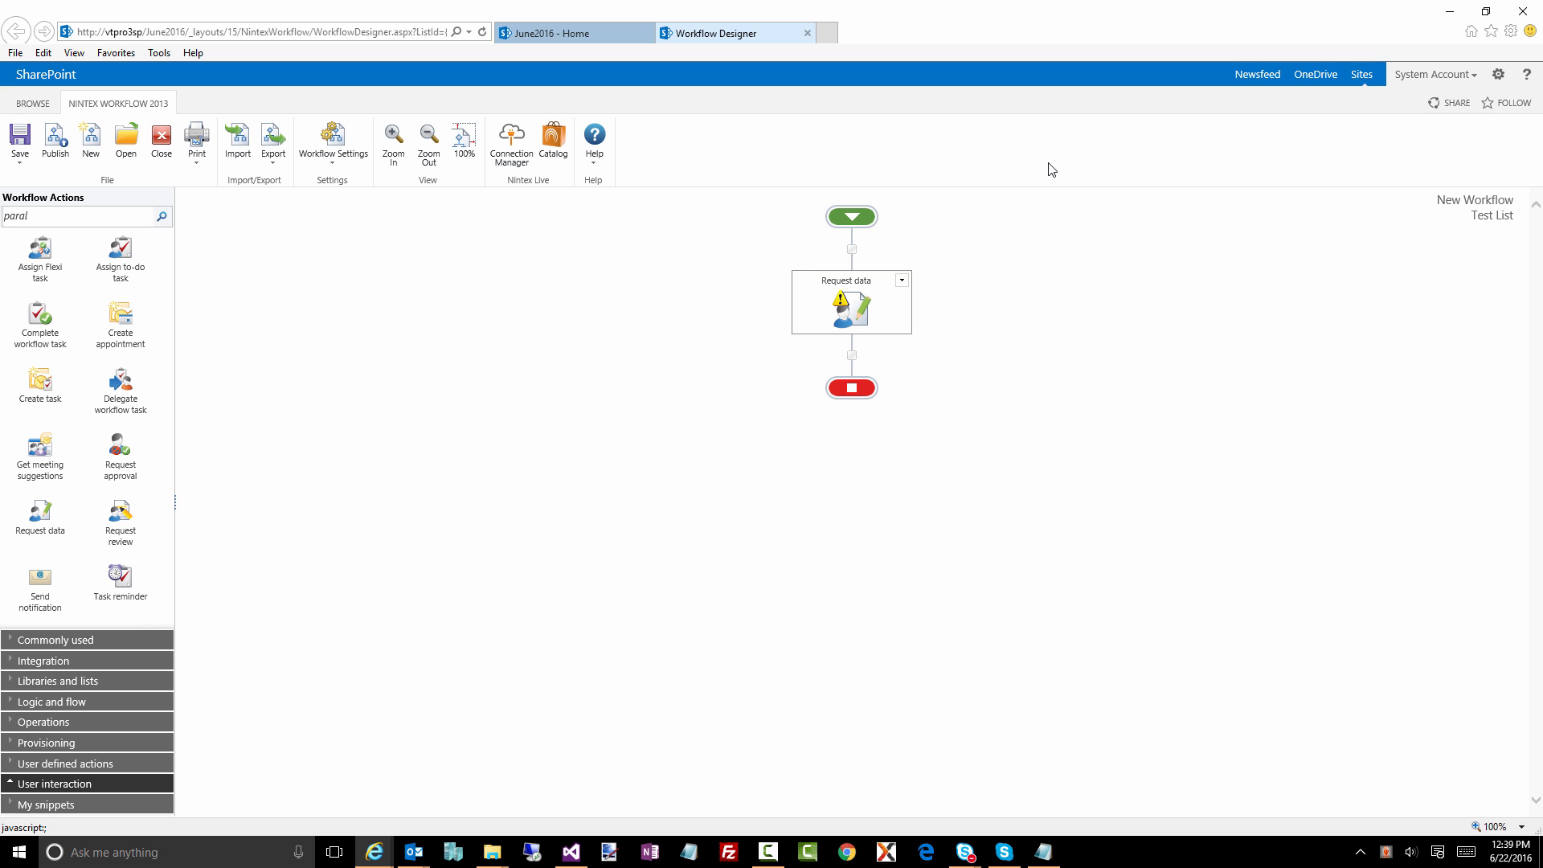
click(902, 281)
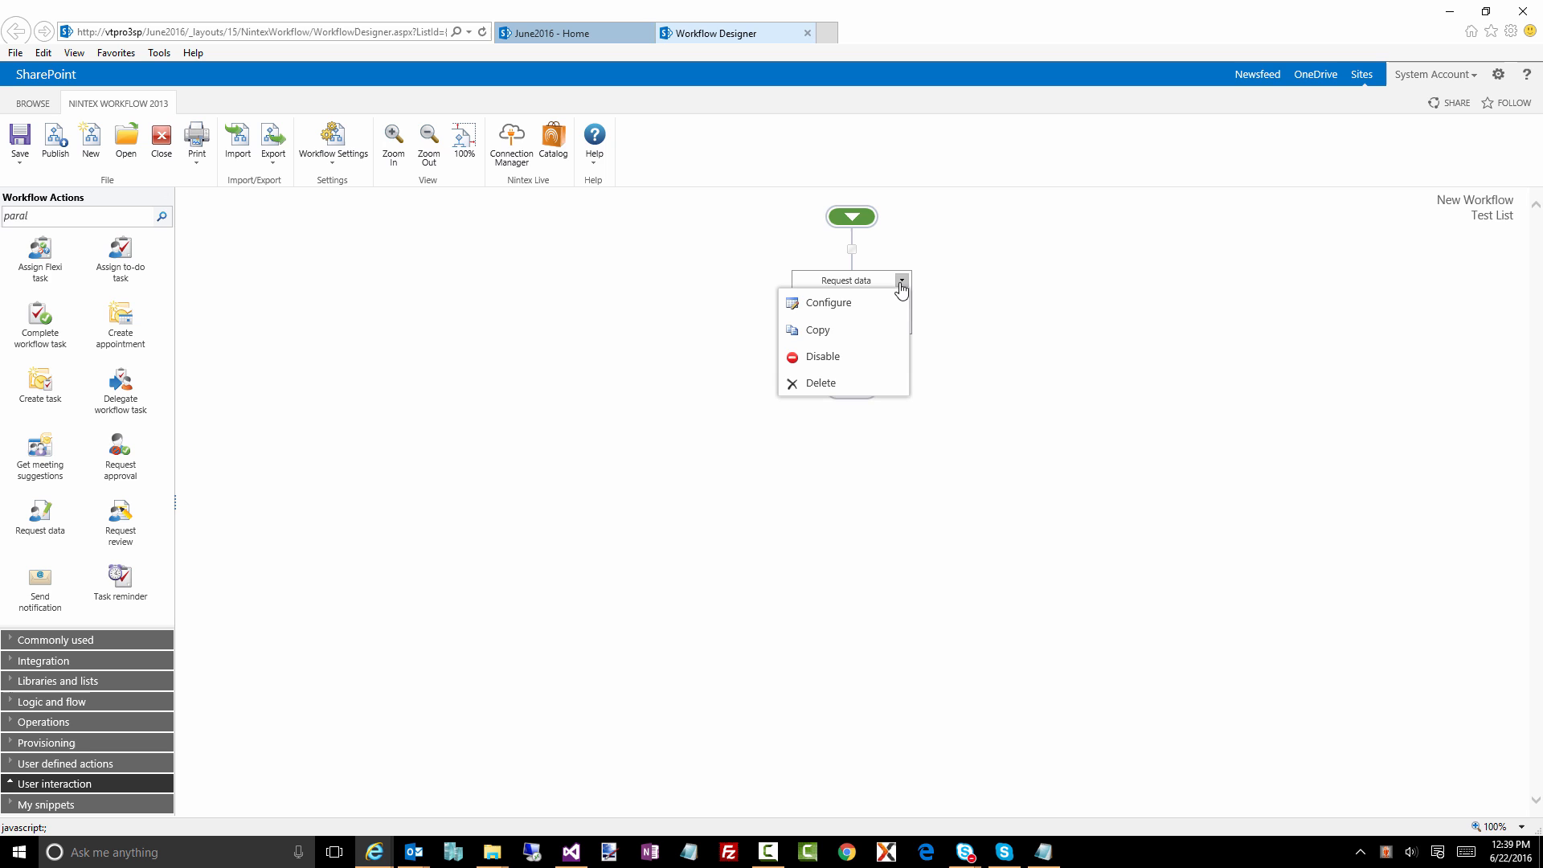
click(823, 384)
click(773, 489)
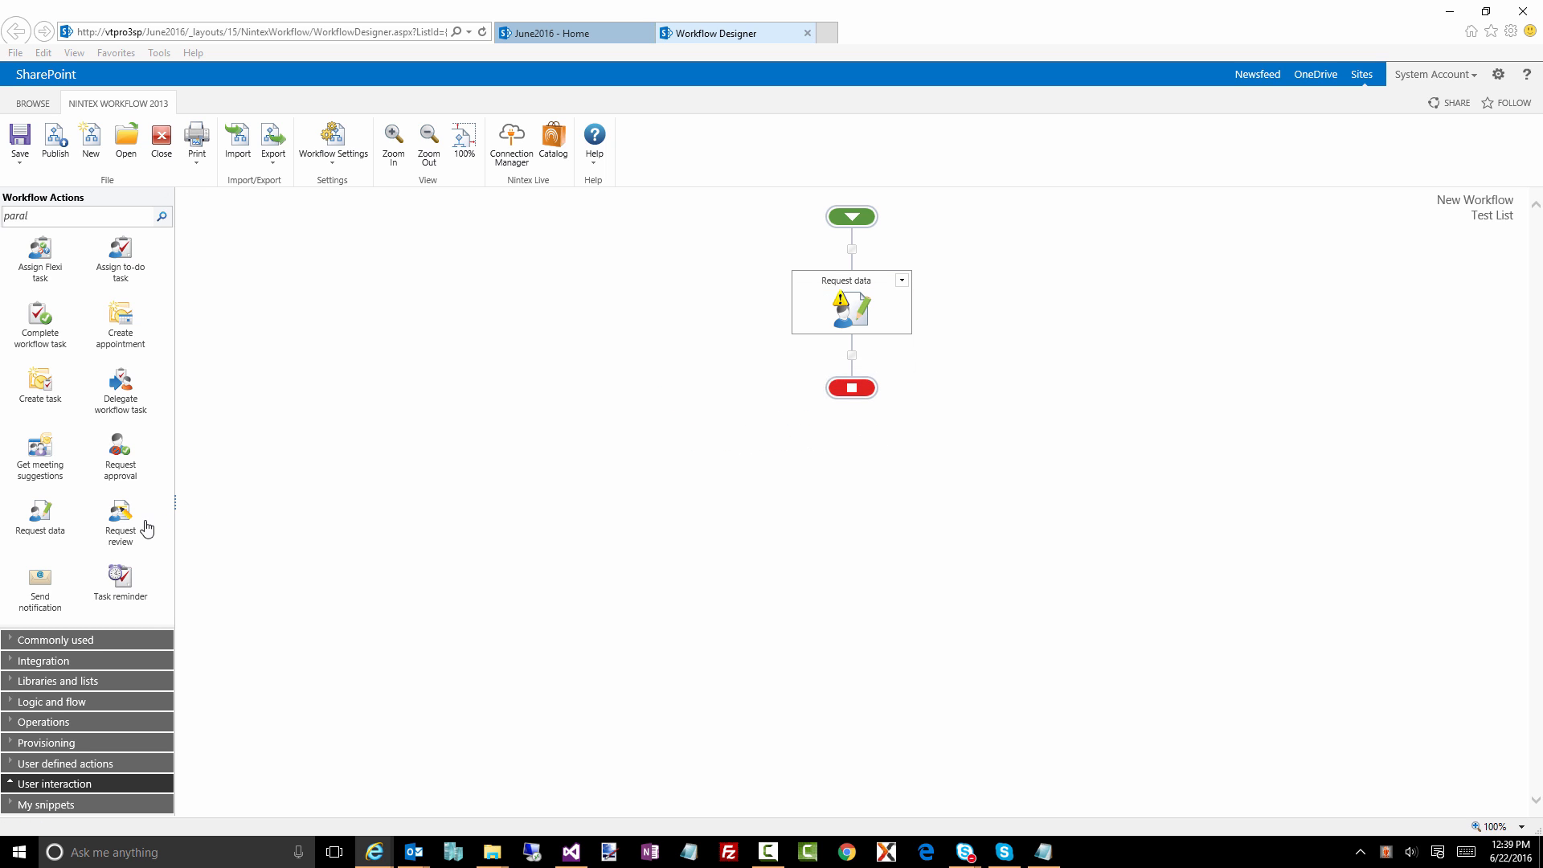
Add a Request review action to the workflow and review its settings, including the task form editing options.
drag(119, 518, 852, 249)
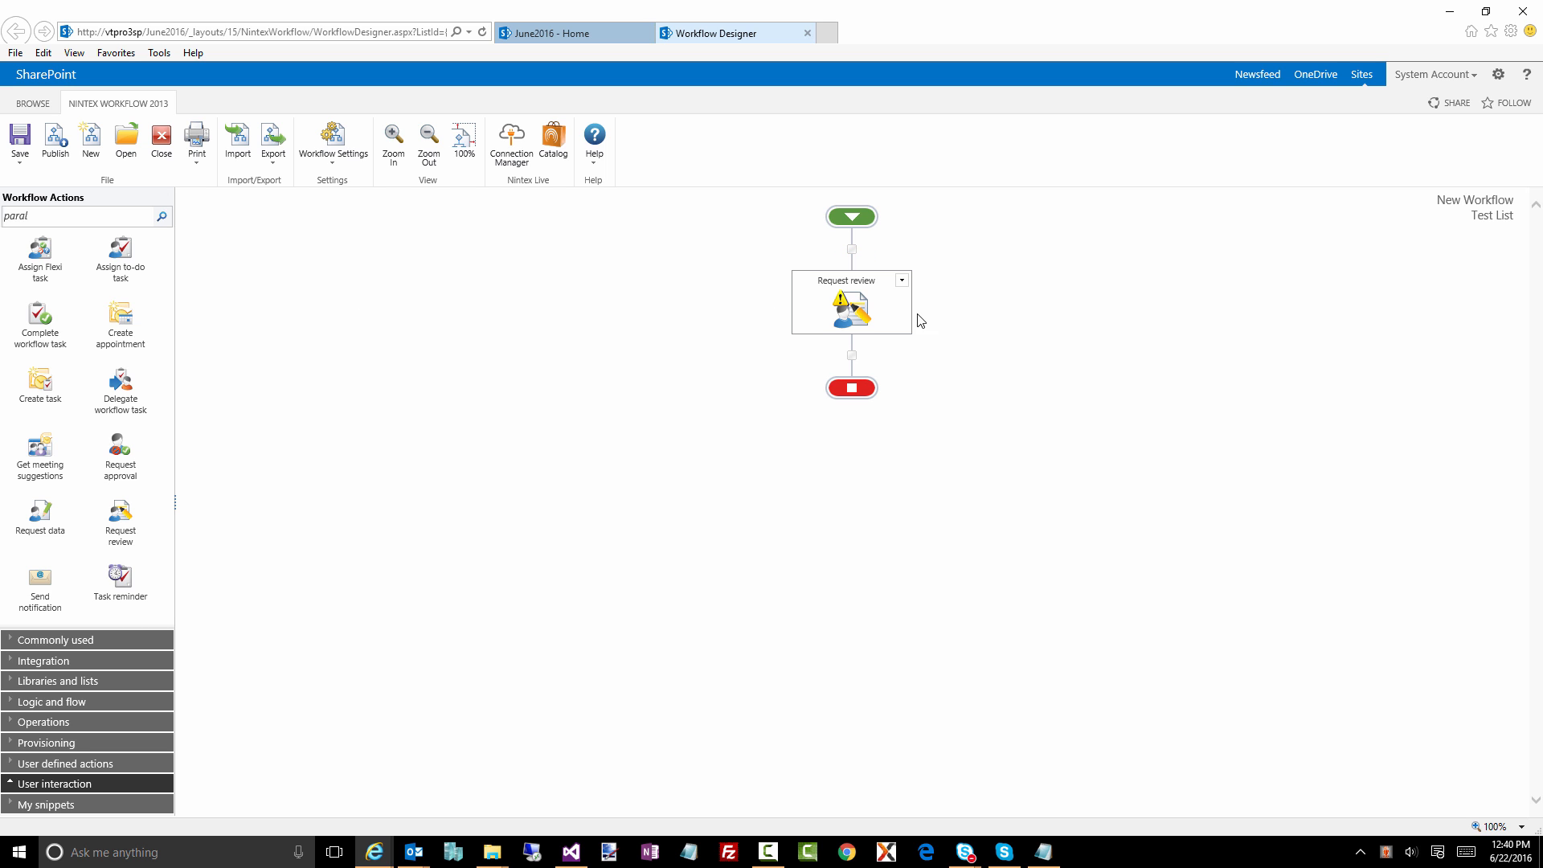
double_click(860, 306)
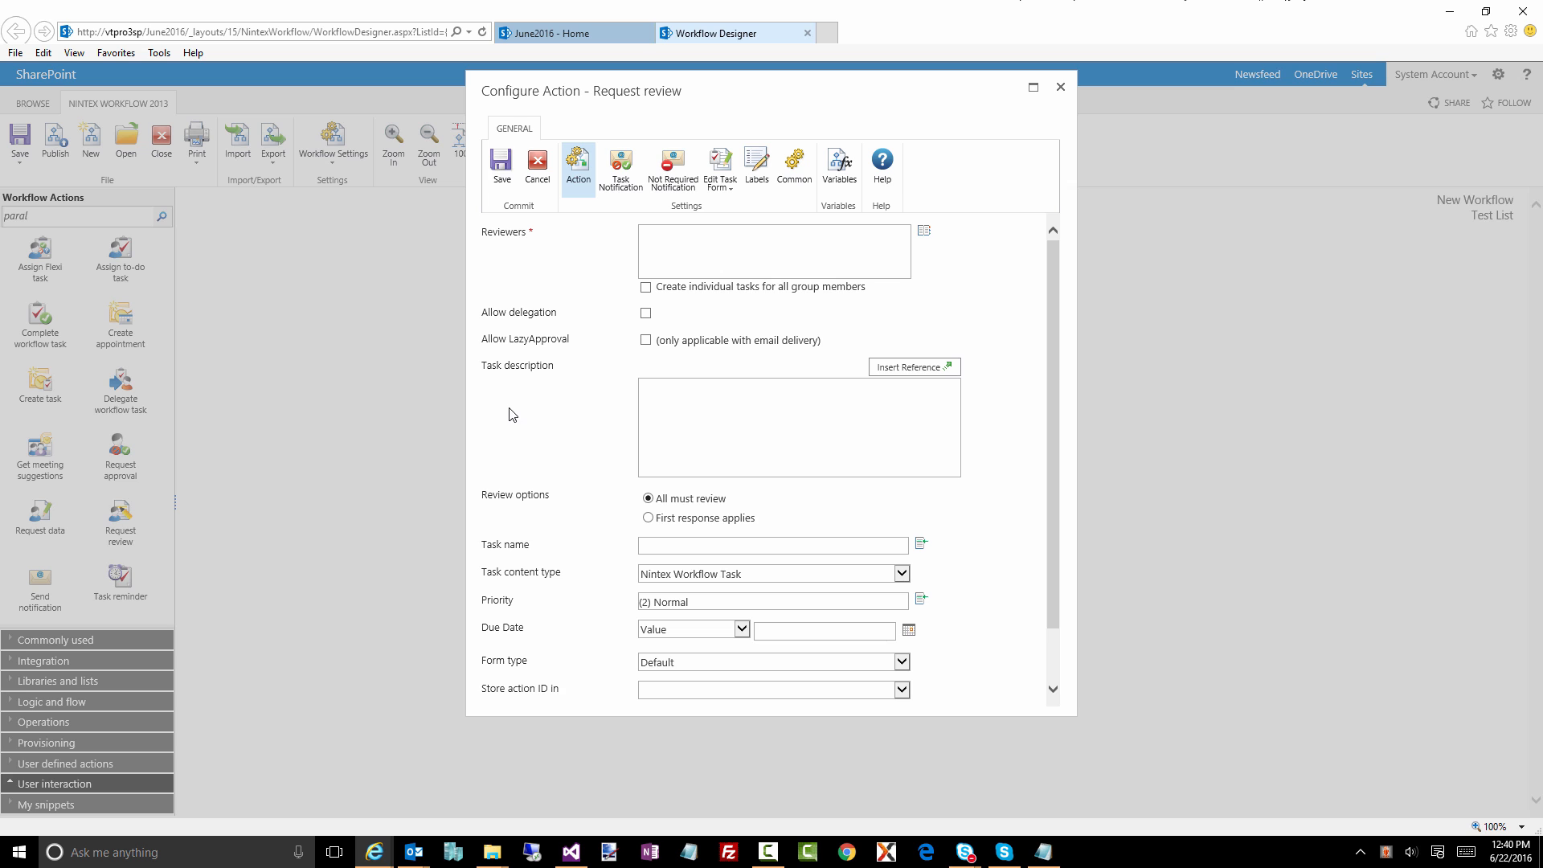
click(729, 191)
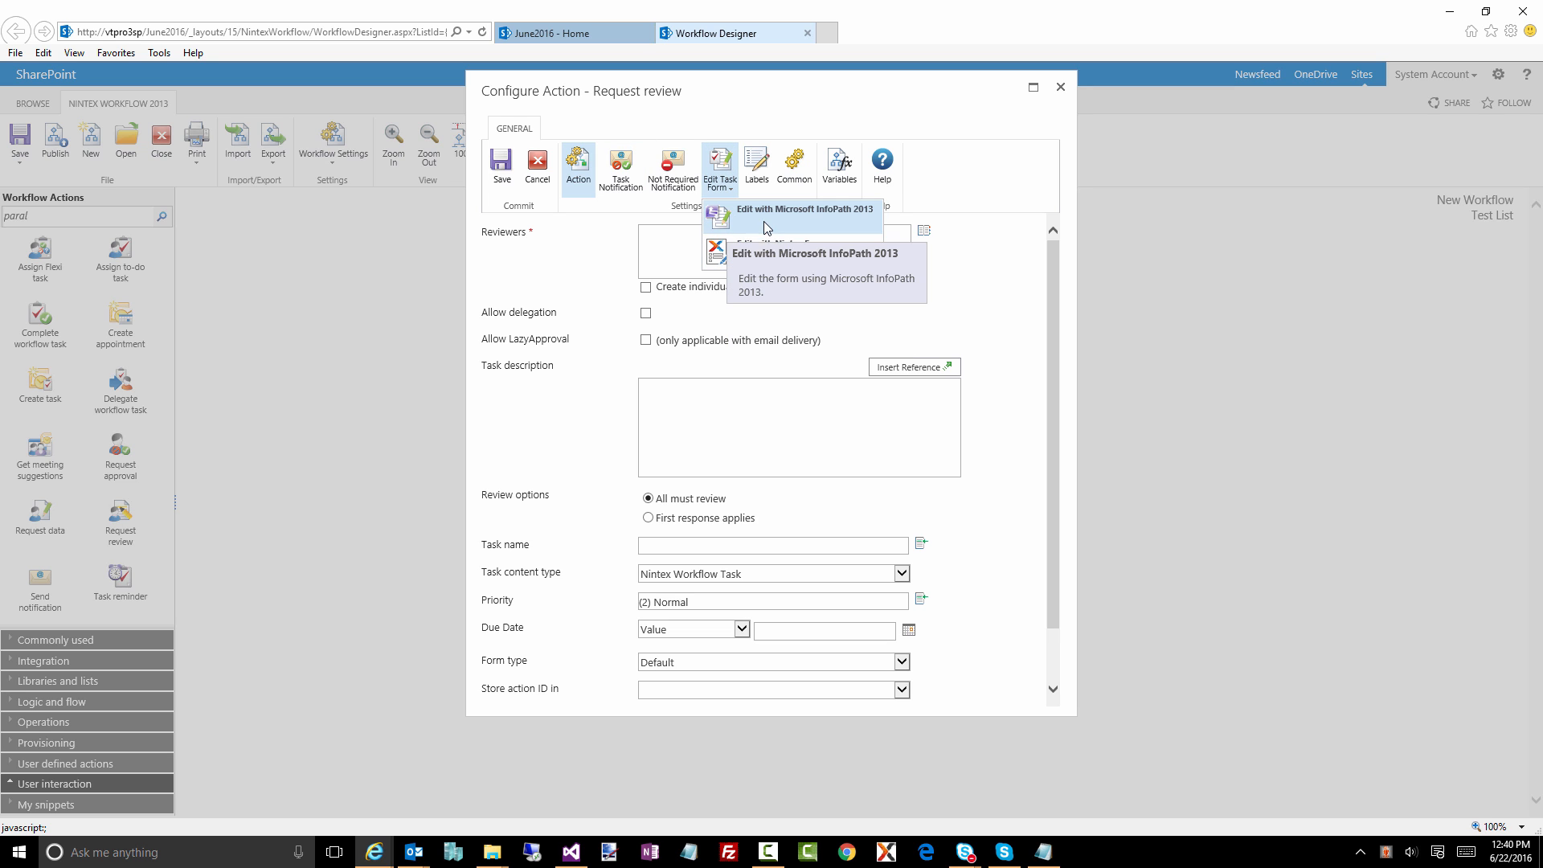
click(1040, 312)
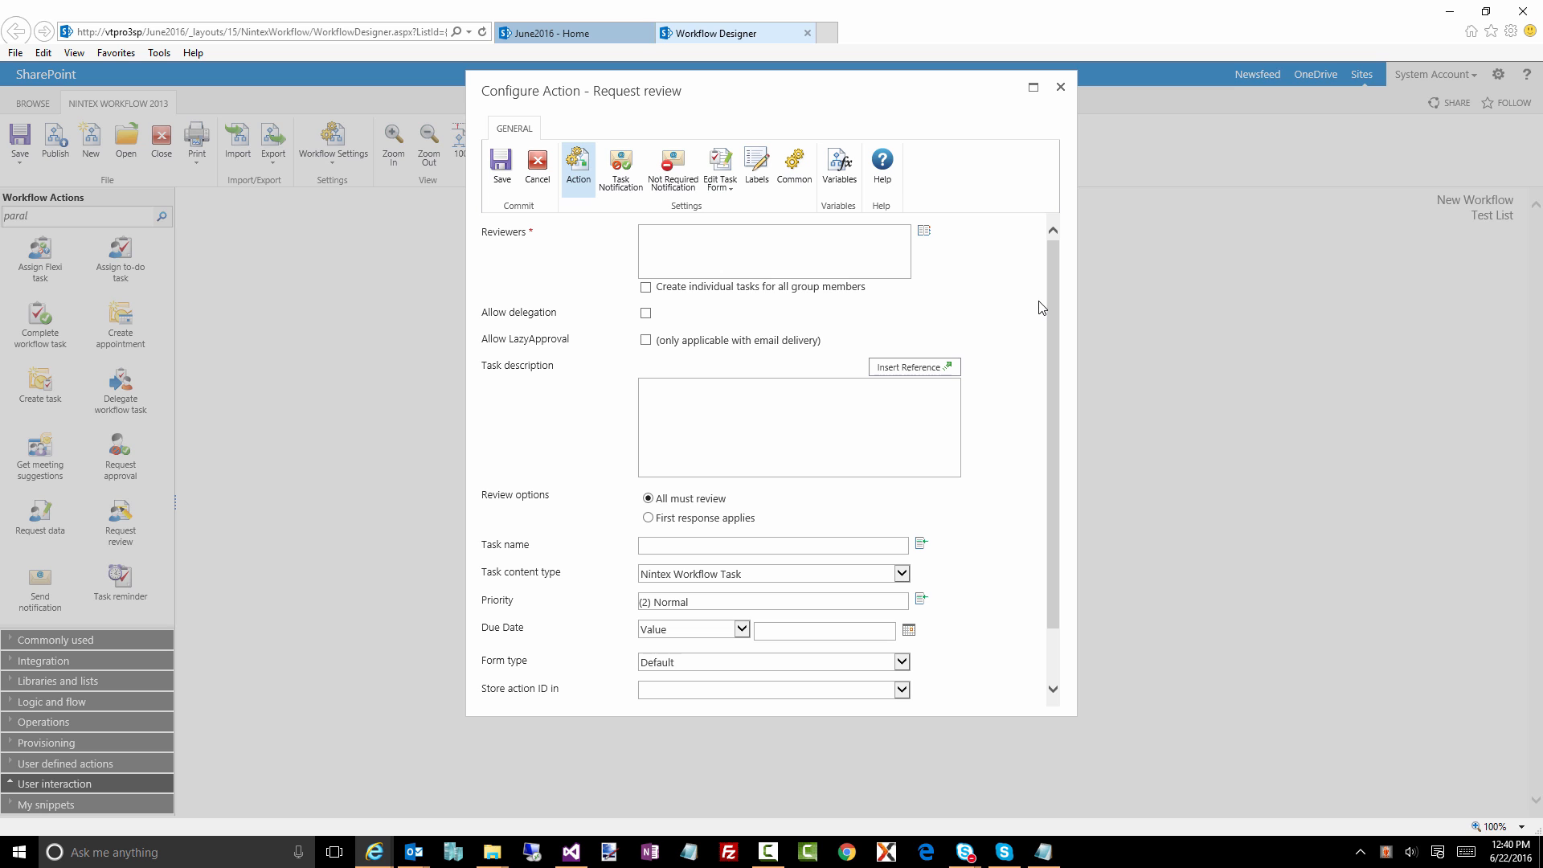
click(511, 170)
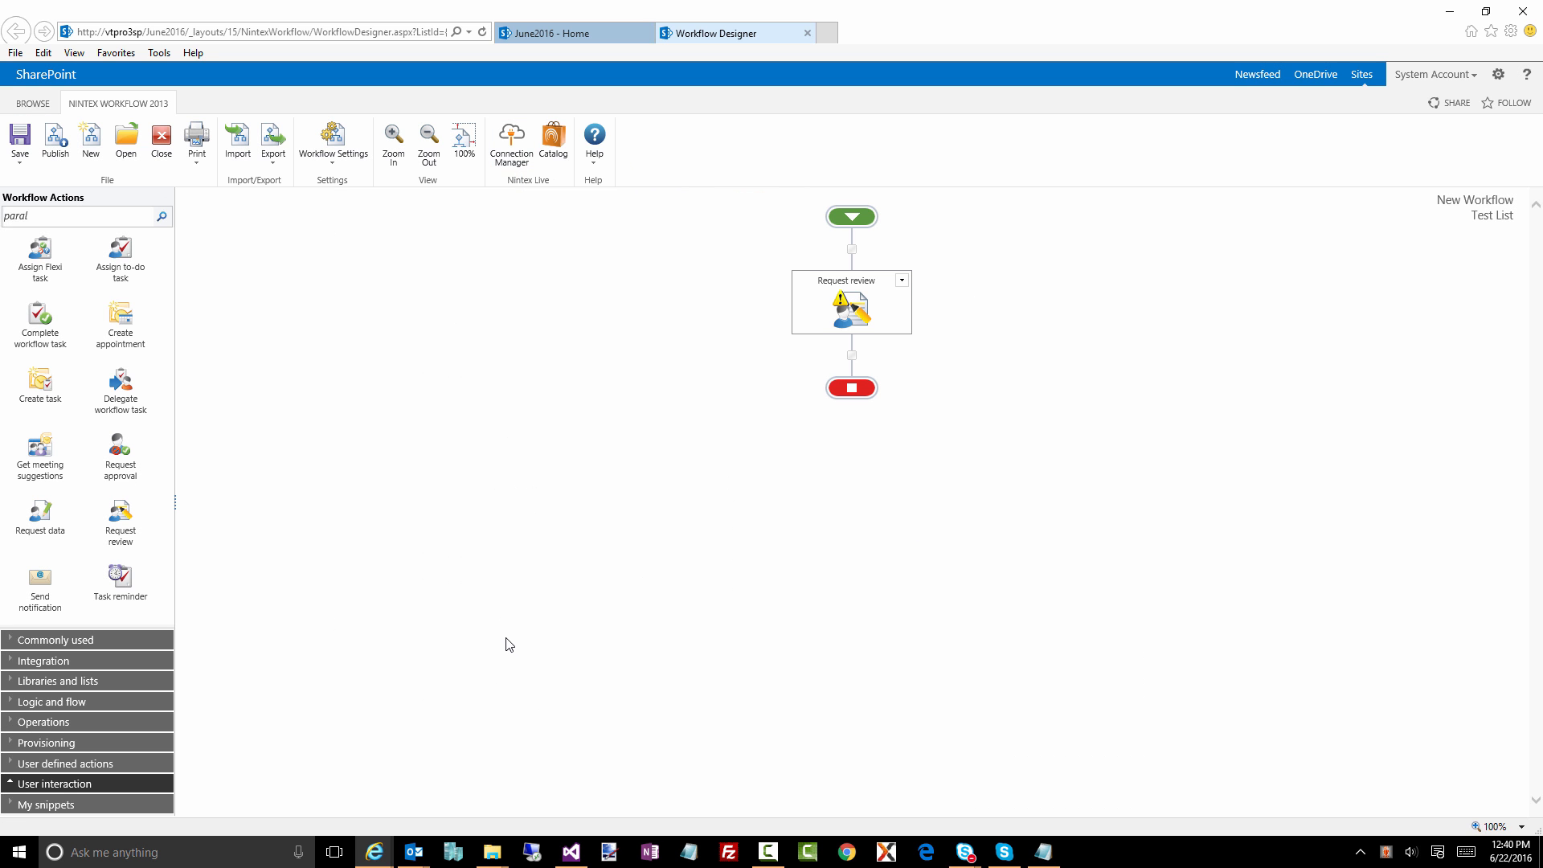